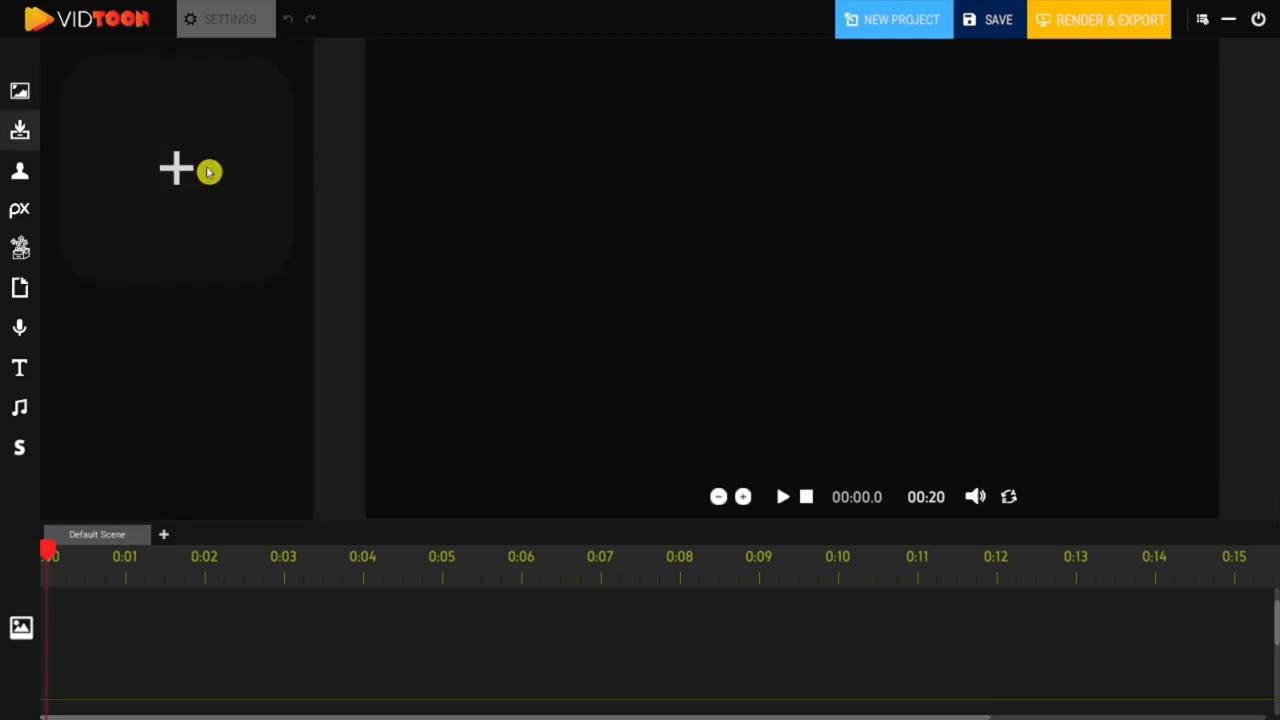
Step: Import the car showroom background image, place it on the canvas and enlarge it to fill the whole frame
{"action": "left_click", "coordinate": [190, 204]}
{"action": "scroll", "coordinate": [943, 423], "scroll_direction": "up", "scroll_amount": 1}
{"action": "double_click", "coordinate": [734, 320]}
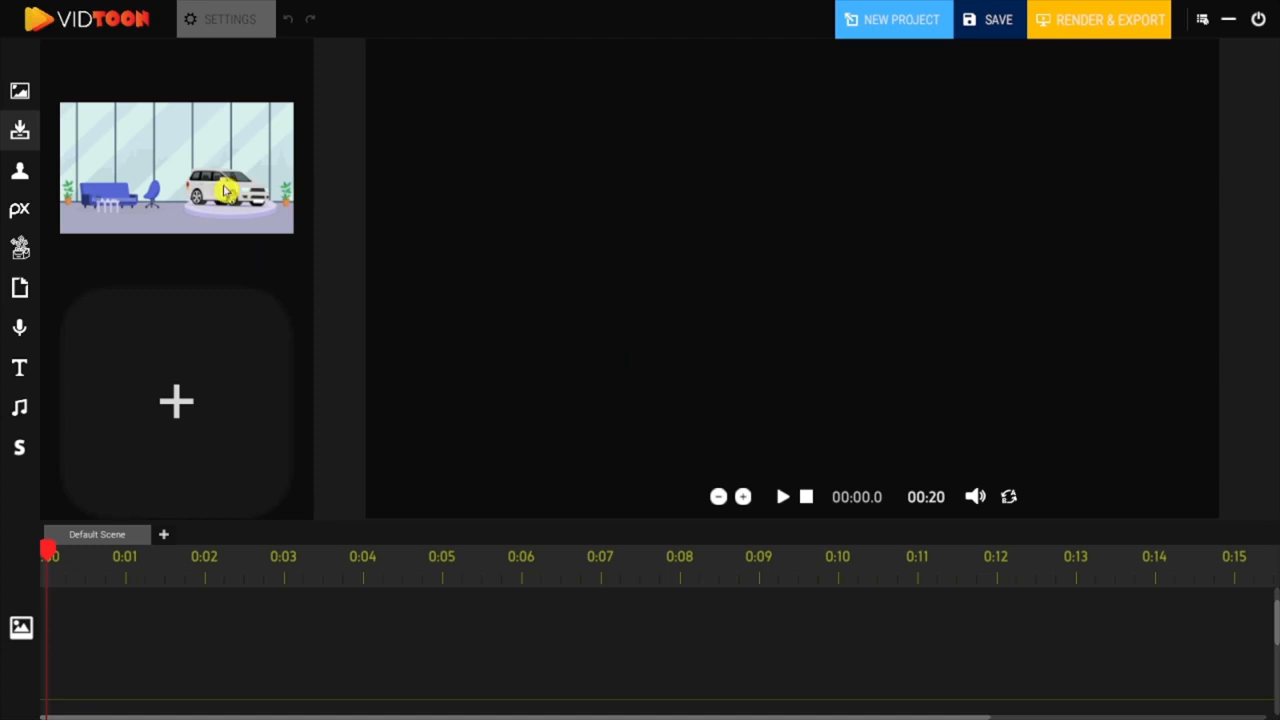
{"action": "left_click_drag", "start_coordinate": [225, 190], "coordinate": [470, 110]}
{"action": "left_click_drag", "start_coordinate": [570, 148], "coordinate": [1231, 560]}
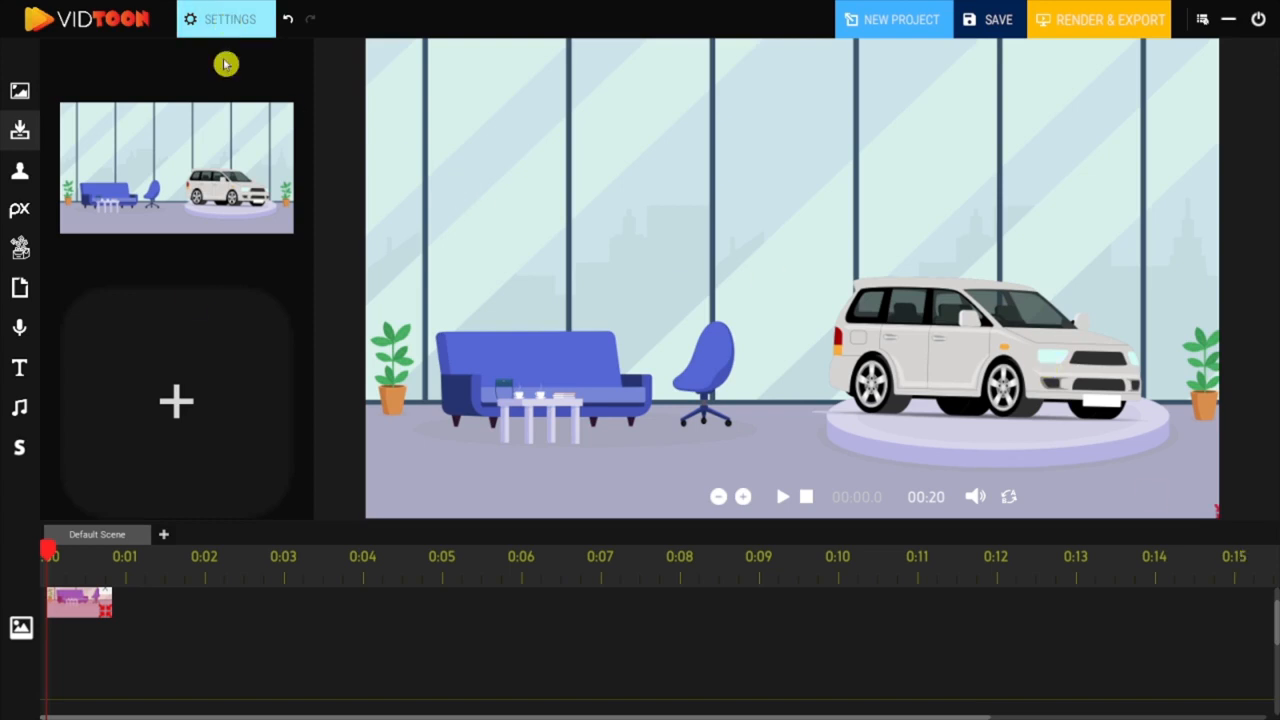
Step: Toggle the showroom background's flip on and off and test its background color, ending on white (#FFFFFF)
{"action": "left_click", "coordinate": [240, 11]}
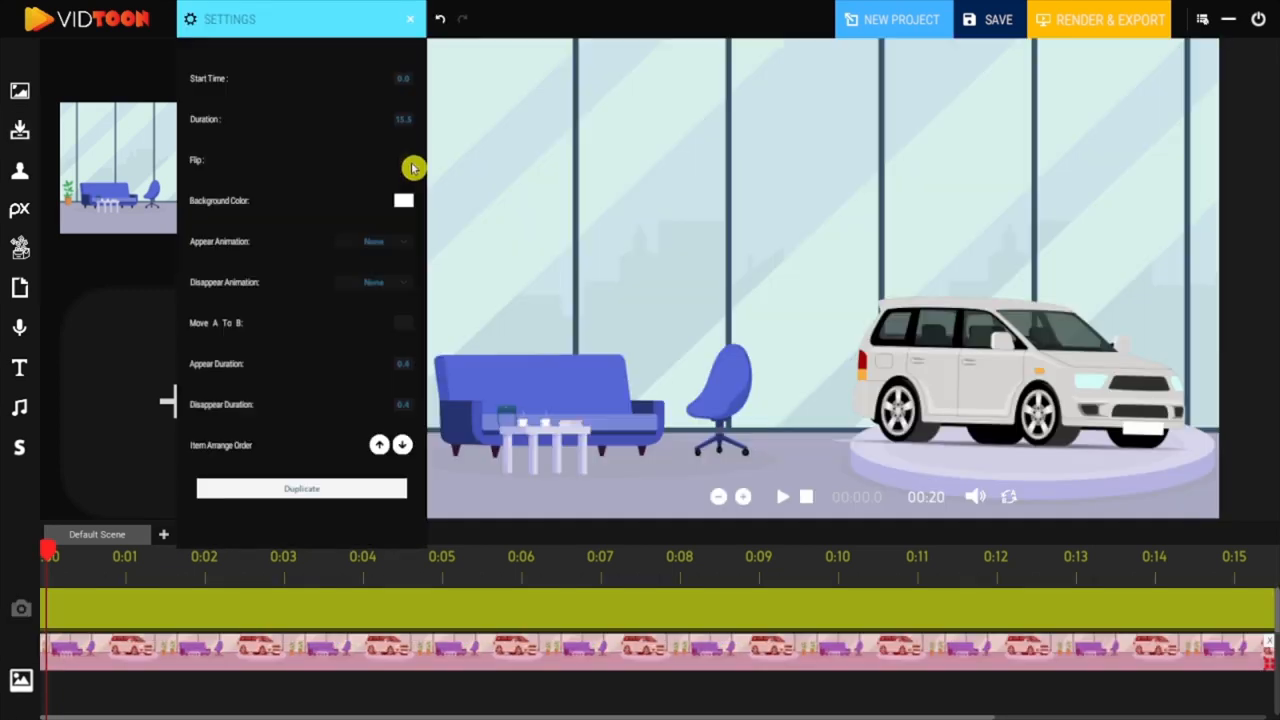
{"action": "left_click", "coordinate": [405, 164]}
{"action": "left_click", "coordinate": [405, 164]}
{"action": "left_click", "coordinate": [404, 203]}
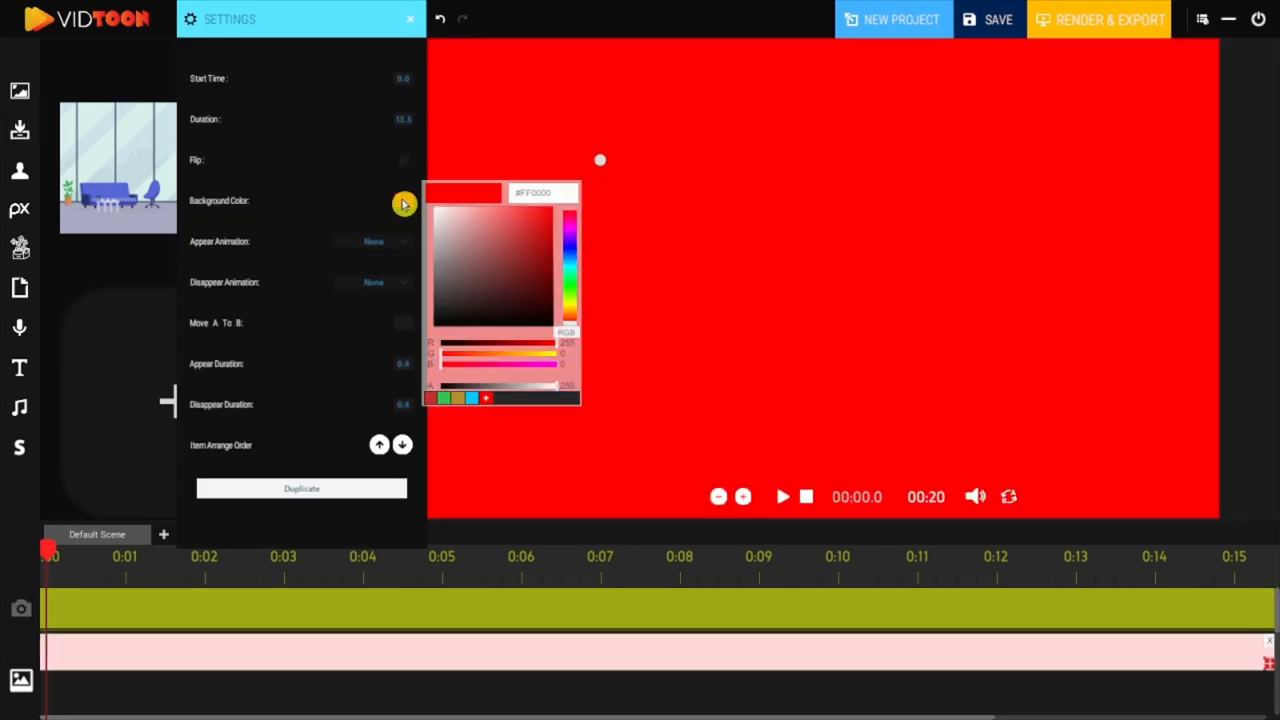
{"action": "left_click_drag", "start_coordinate": [474, 234], "coordinate": [437, 209]}
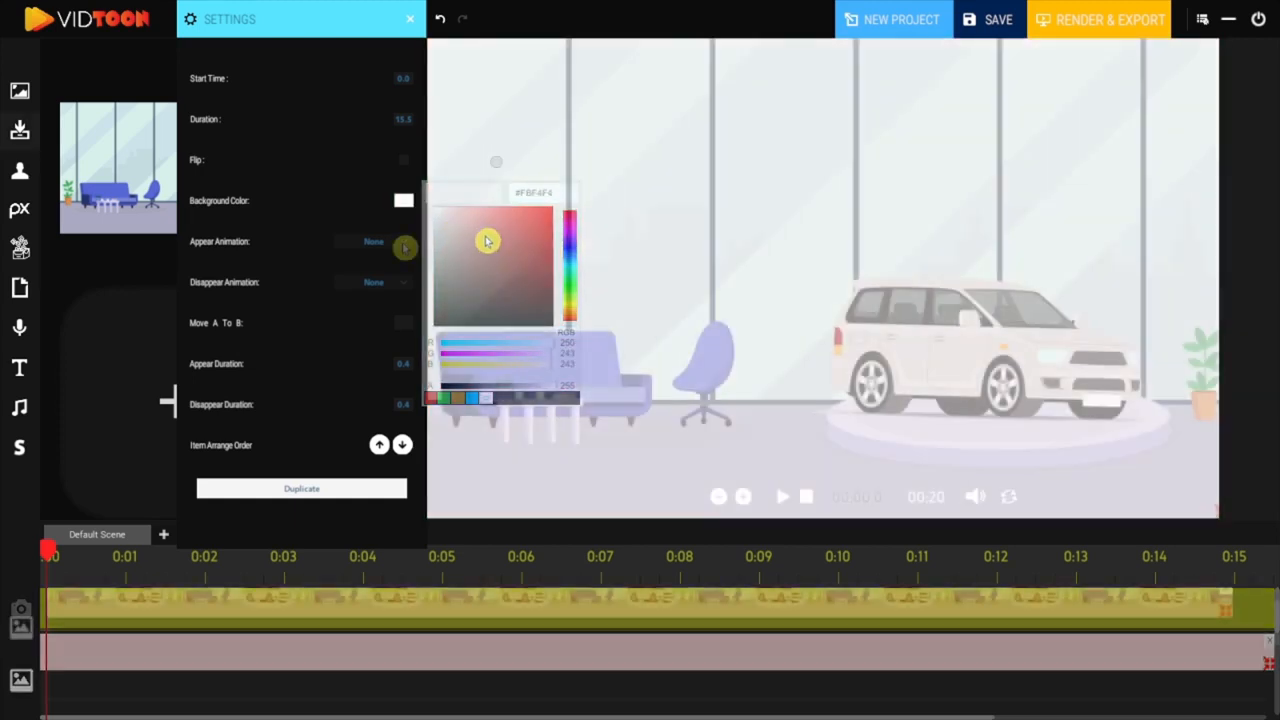
Step: Set the showroom background's appear animation to Left and disappear animation to Right, and try Move A To B
{"action": "left_click", "coordinate": [404, 243]}
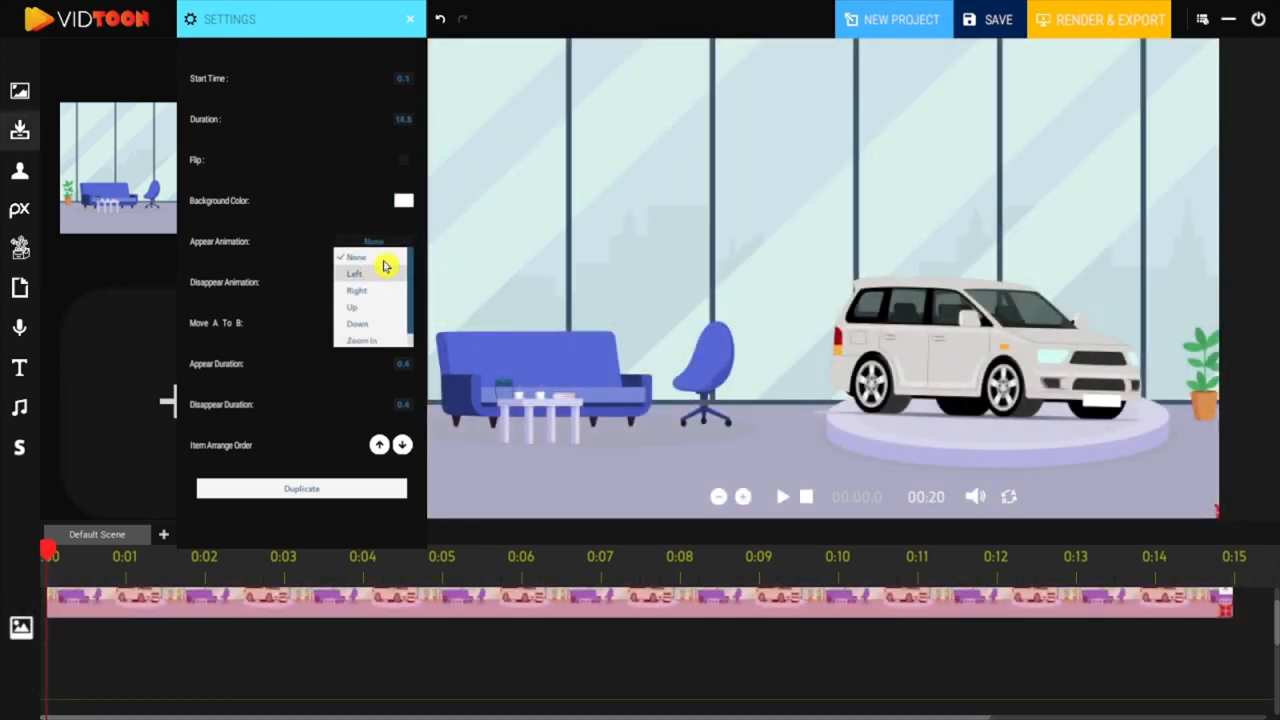
{"action": "left_click", "coordinate": [375, 274]}
{"action": "left_click", "coordinate": [395, 283]}
{"action": "left_click", "coordinate": [357, 334]}
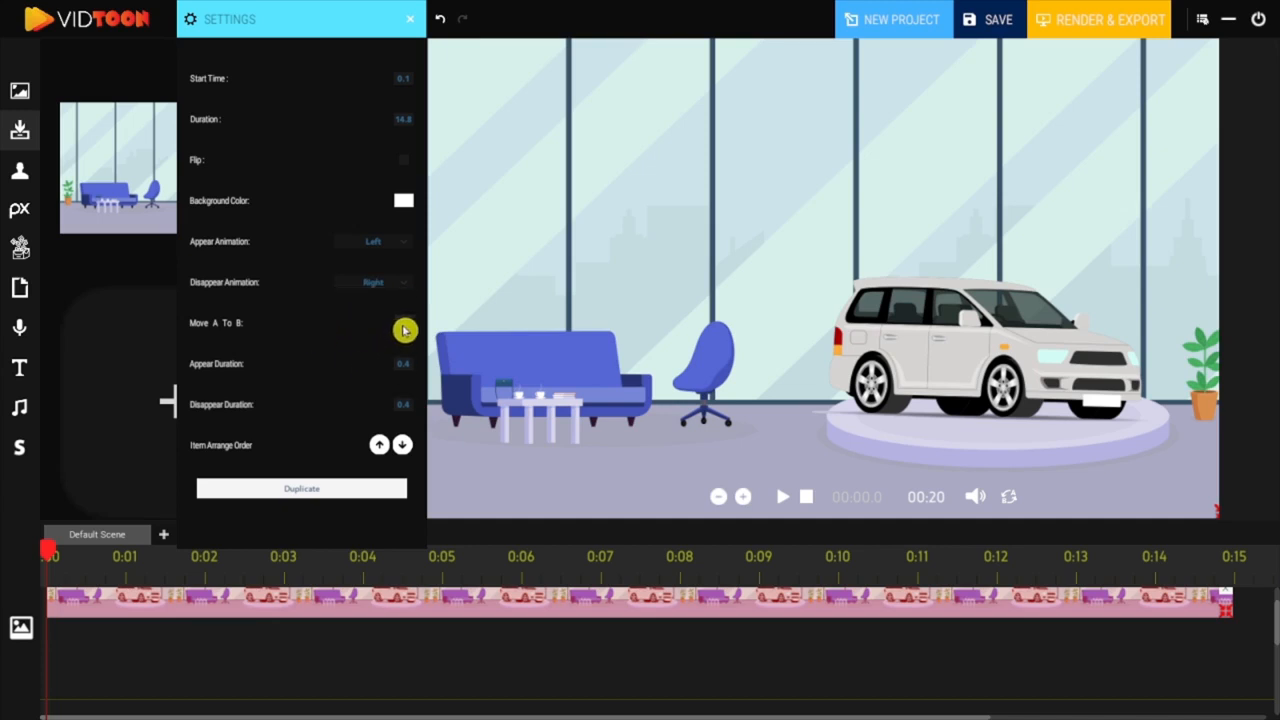
{"action": "left_click", "coordinate": [404, 328]}
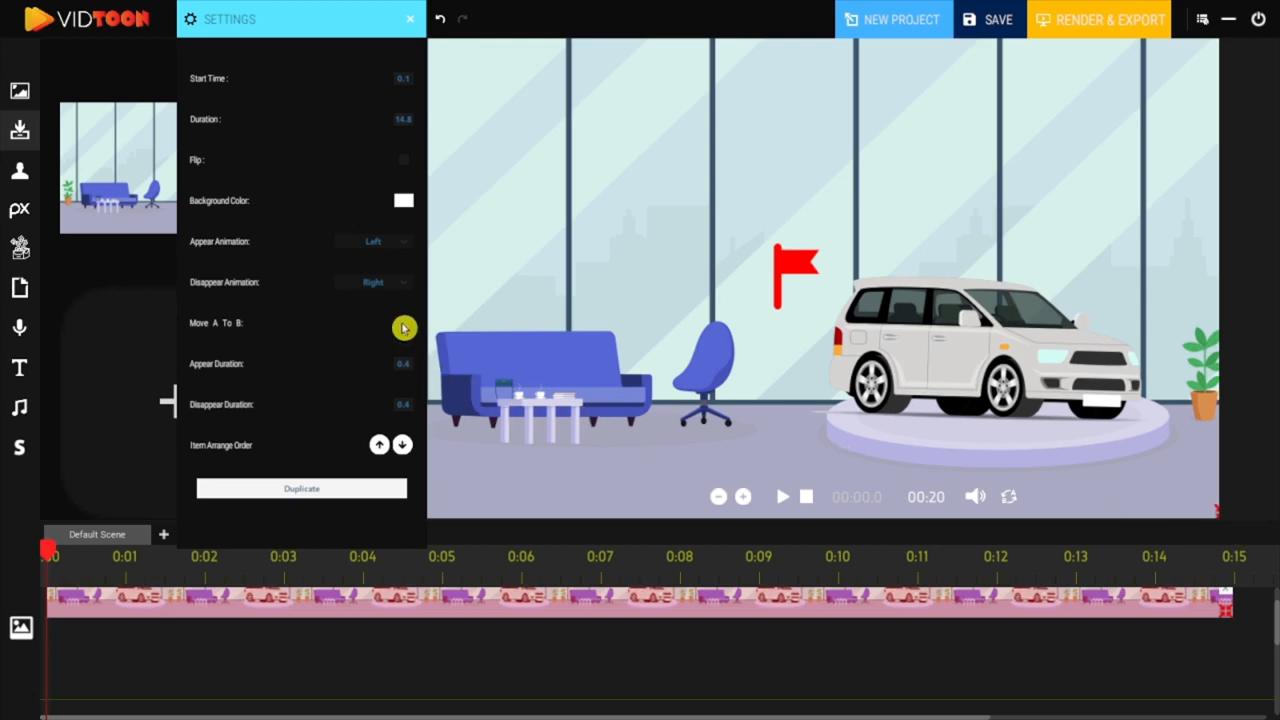
{"action": "left_click", "coordinate": [404, 328]}
Step: Place the row-of-cars background after the showroom clip, enlarge it to fill the canvas and play the video
{"action": "left_click_drag", "start_coordinate": [940, 658], "coordinate": [486, 657]}
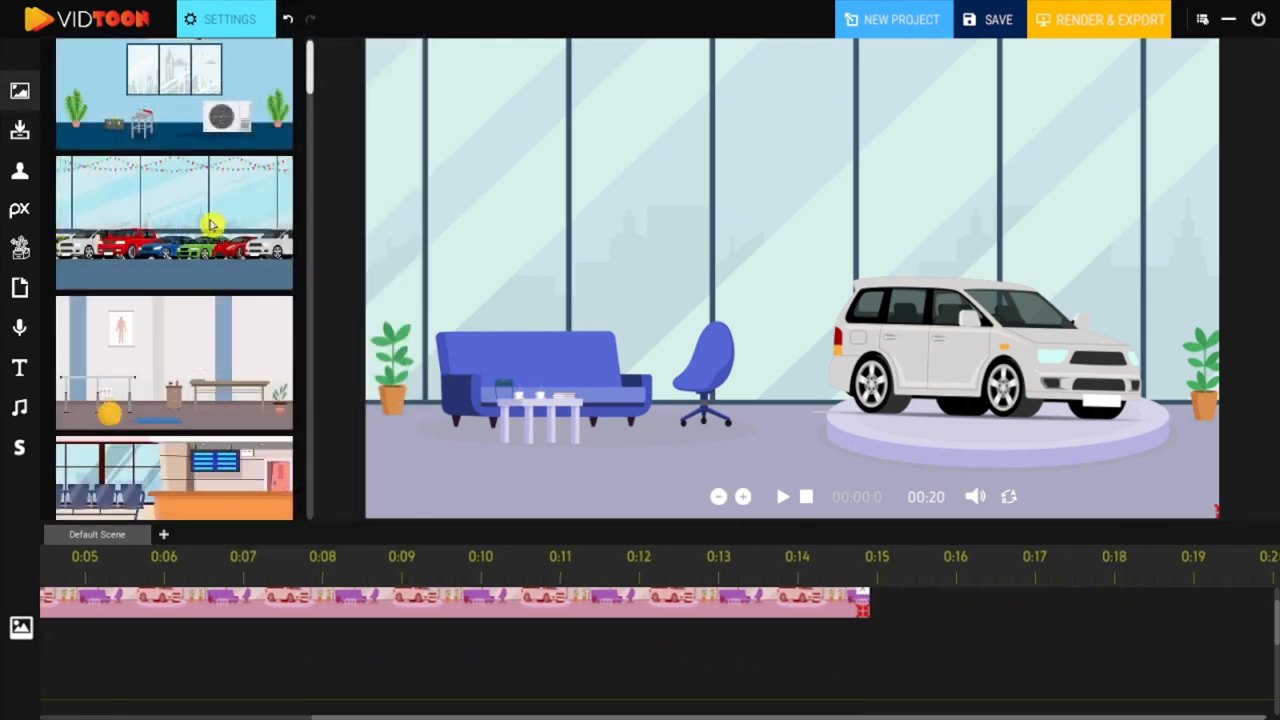
{"action": "left_click_drag", "start_coordinate": [212, 226], "coordinate": [920, 621]}
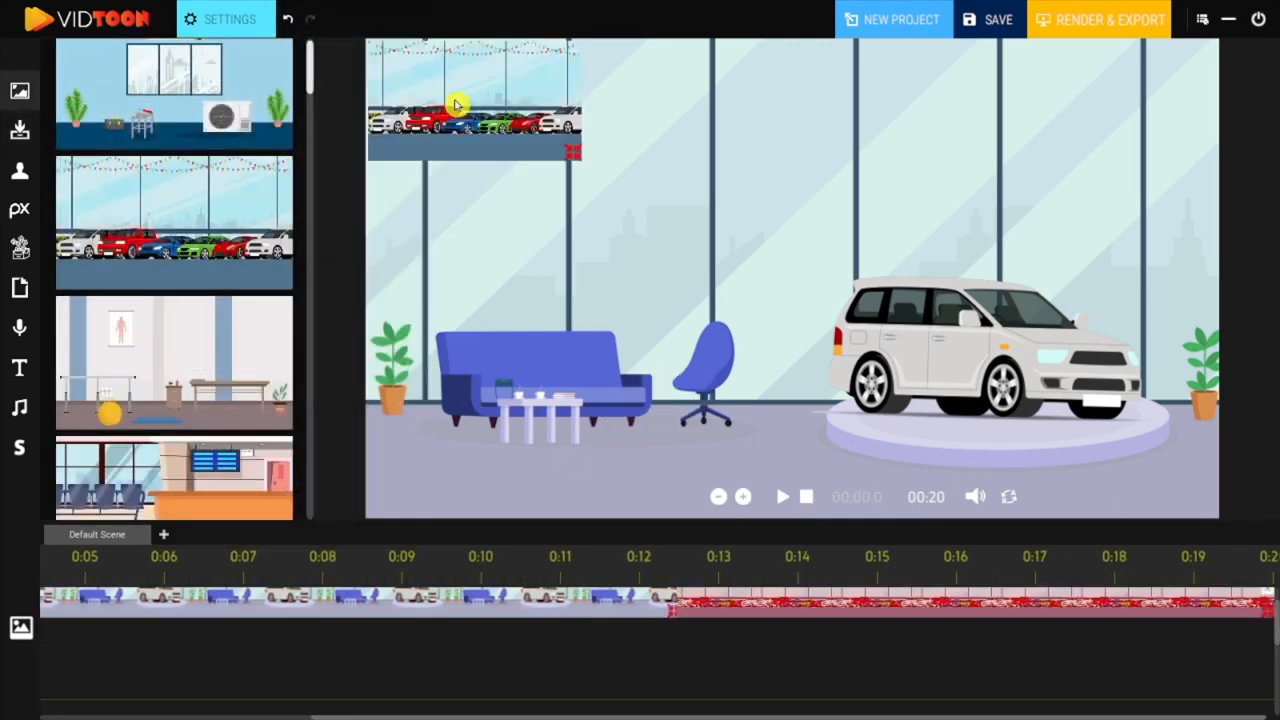
{"action": "left_click_drag", "start_coordinate": [455, 104], "coordinate": [448, 90]}
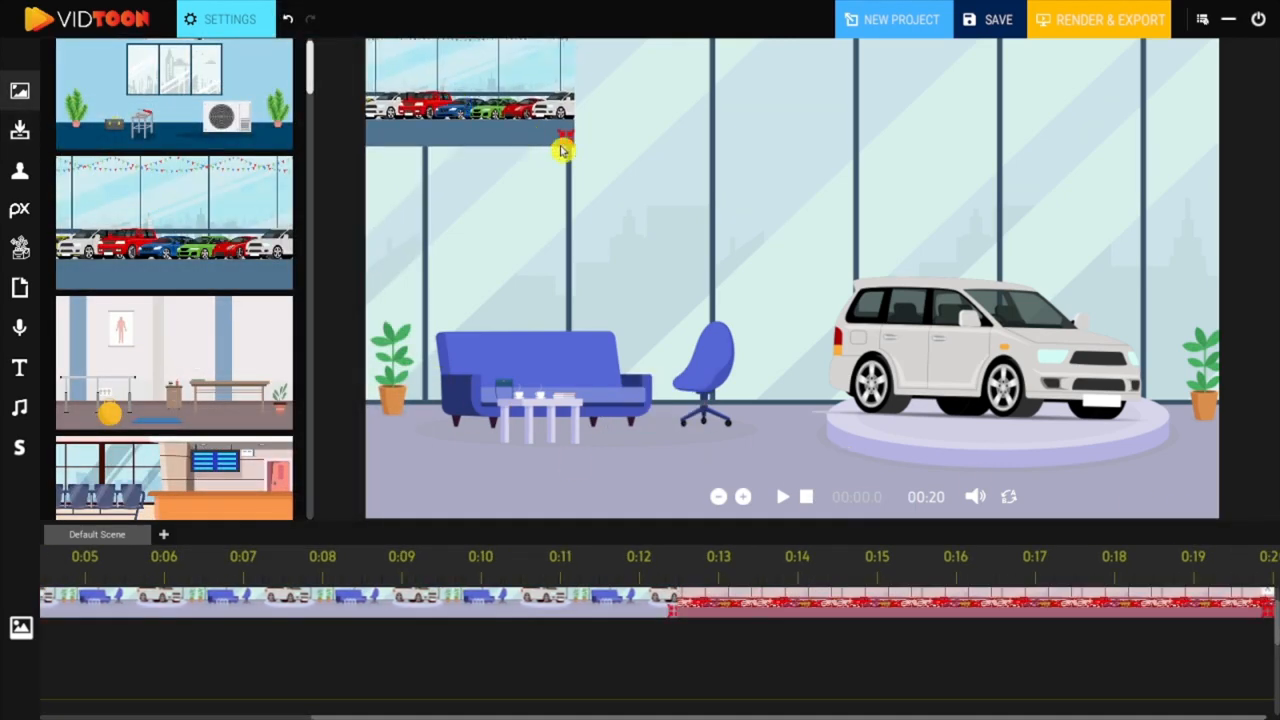
{"action": "left_click_drag", "start_coordinate": [756, 267], "coordinate": [1229, 557]}
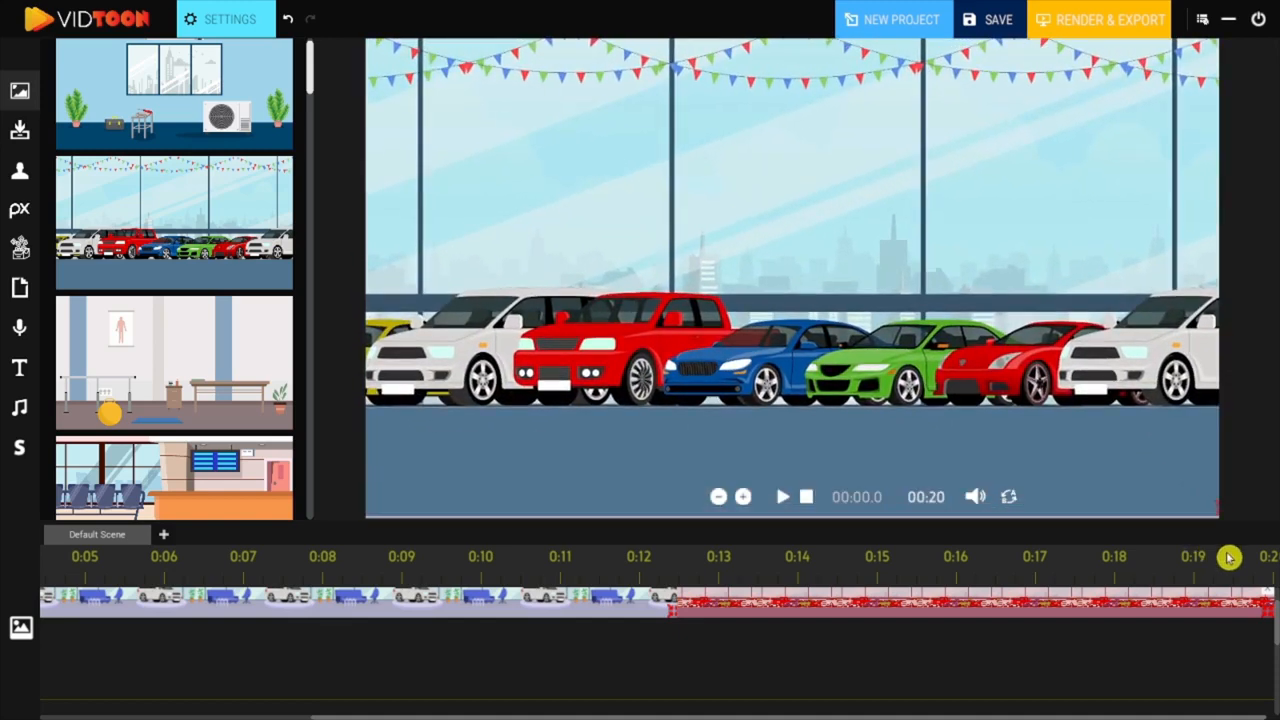
{"action": "left_click", "coordinate": [784, 497]}
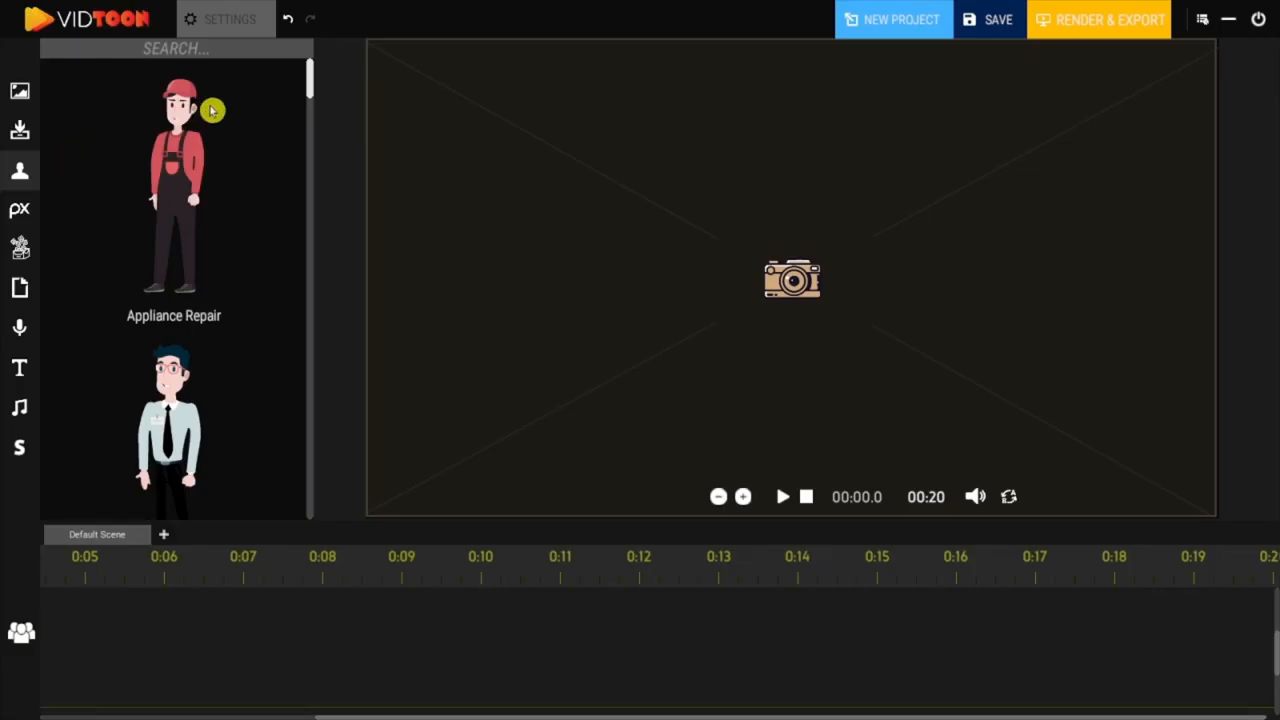
Step: Search the characters for "car" and add the Car Dealer to the showroom, enlarged and standing in front of the sofa
{"action": "left_click_drag", "start_coordinate": [309, 73], "coordinate": [314, 160]}
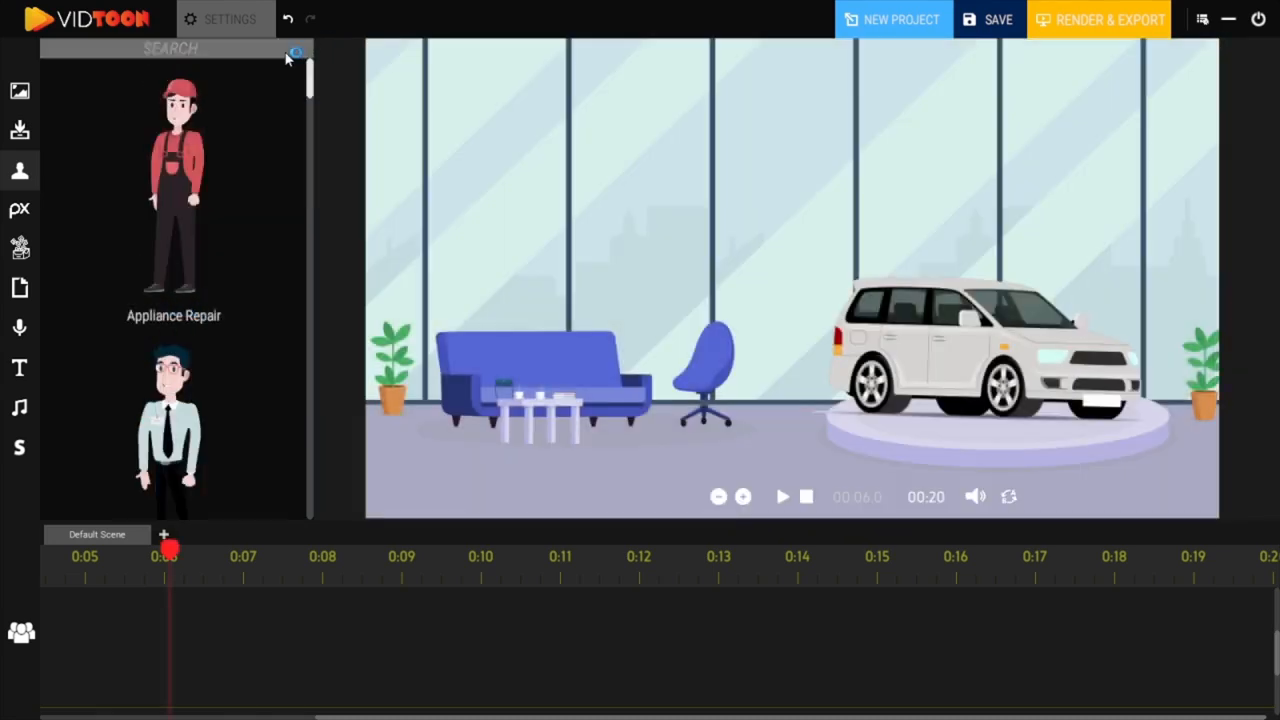
{"action": "left_click", "coordinate": [286, 50]}
{"action": "type", "text": "car"}
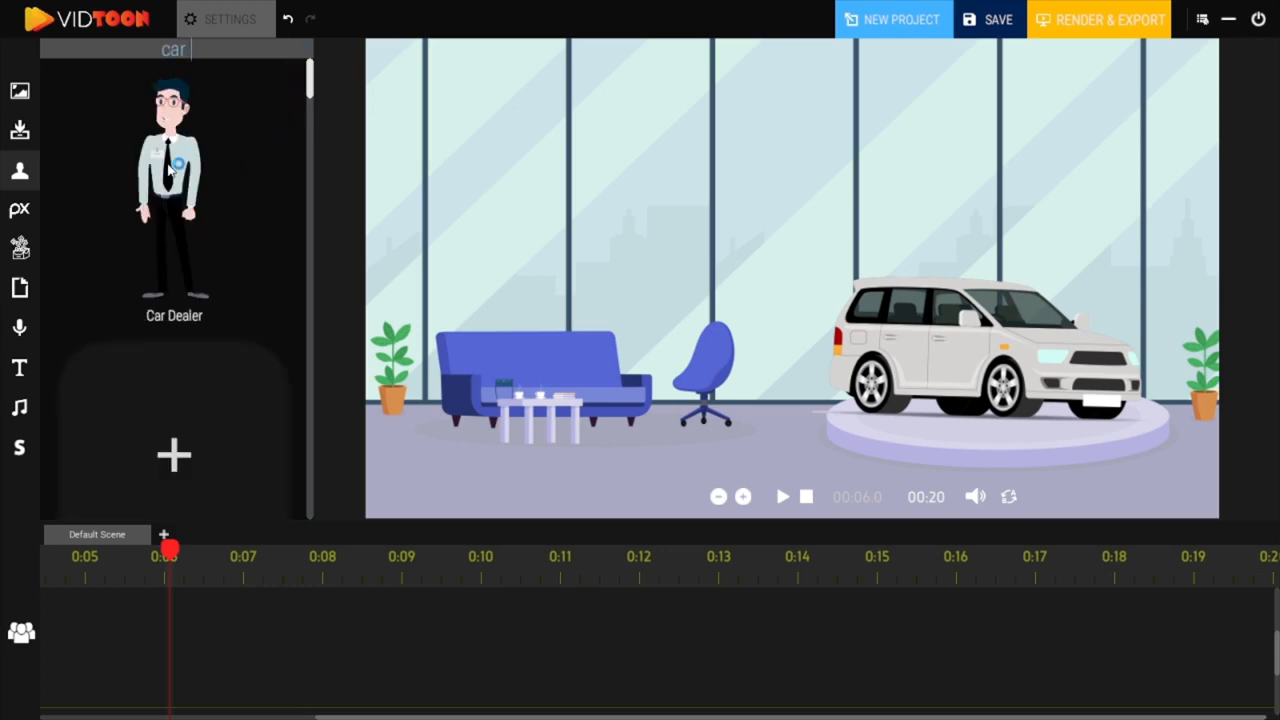
{"action": "left_click_drag", "start_coordinate": [170, 170], "coordinate": [309, 145]}
{"action": "left_click_drag", "start_coordinate": [829, 222], "coordinate": [834, 232]}
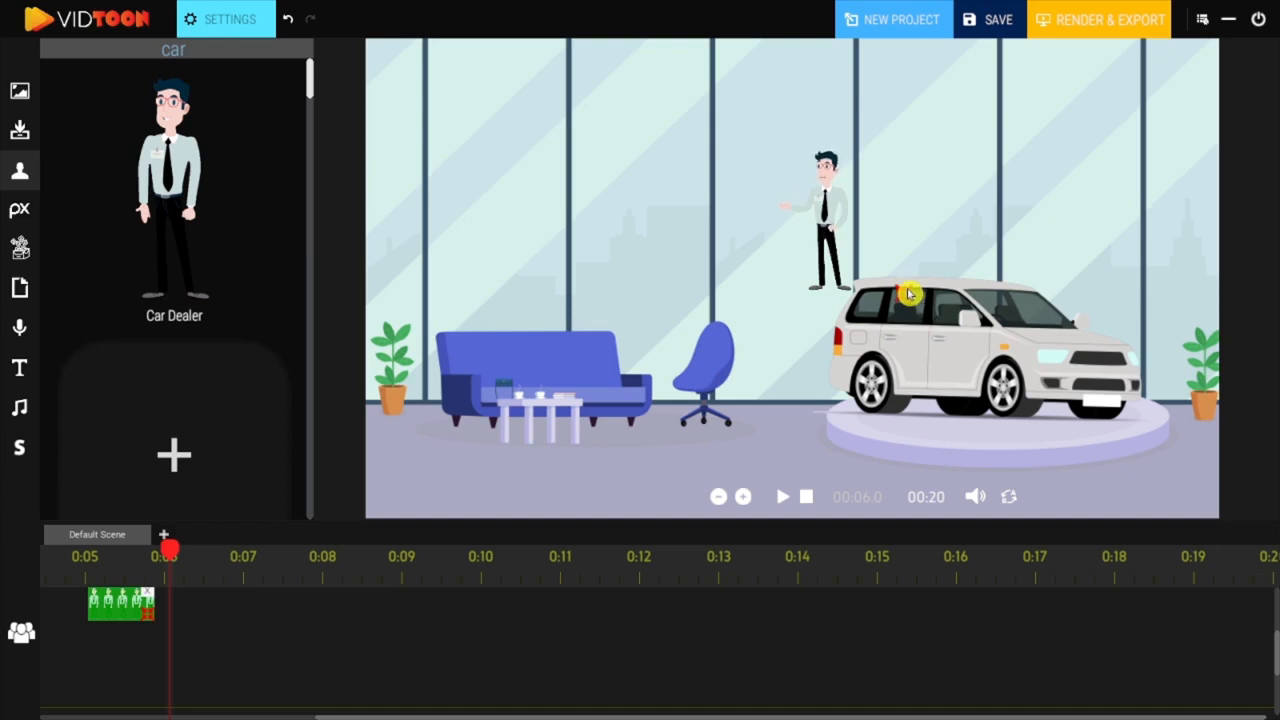
{"action": "left_click_drag", "start_coordinate": [909, 291], "coordinate": [1175, 507]}
{"action": "left_click_drag", "start_coordinate": [1023, 380], "coordinate": [486, 294]}
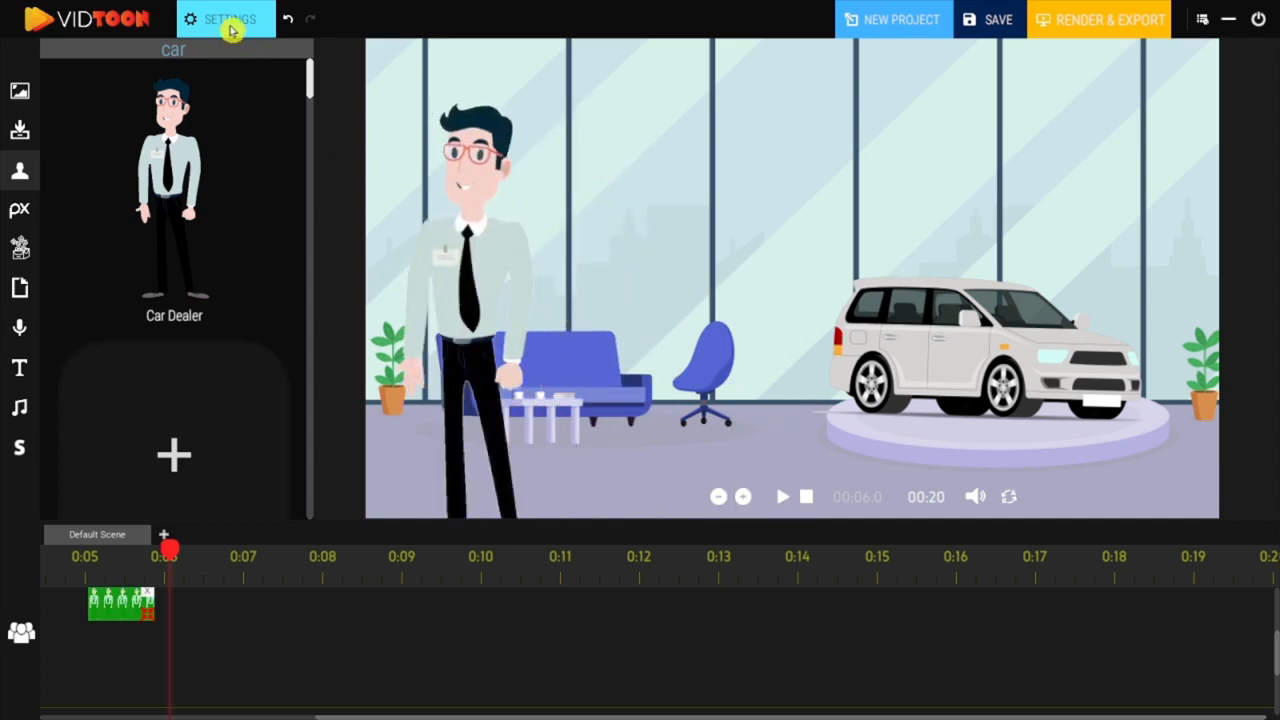
Step: Change the Car Dealer's animation to the Speaking version with the bearded, curly-haired man
{"action": "left_click", "coordinate": [231, 27]}
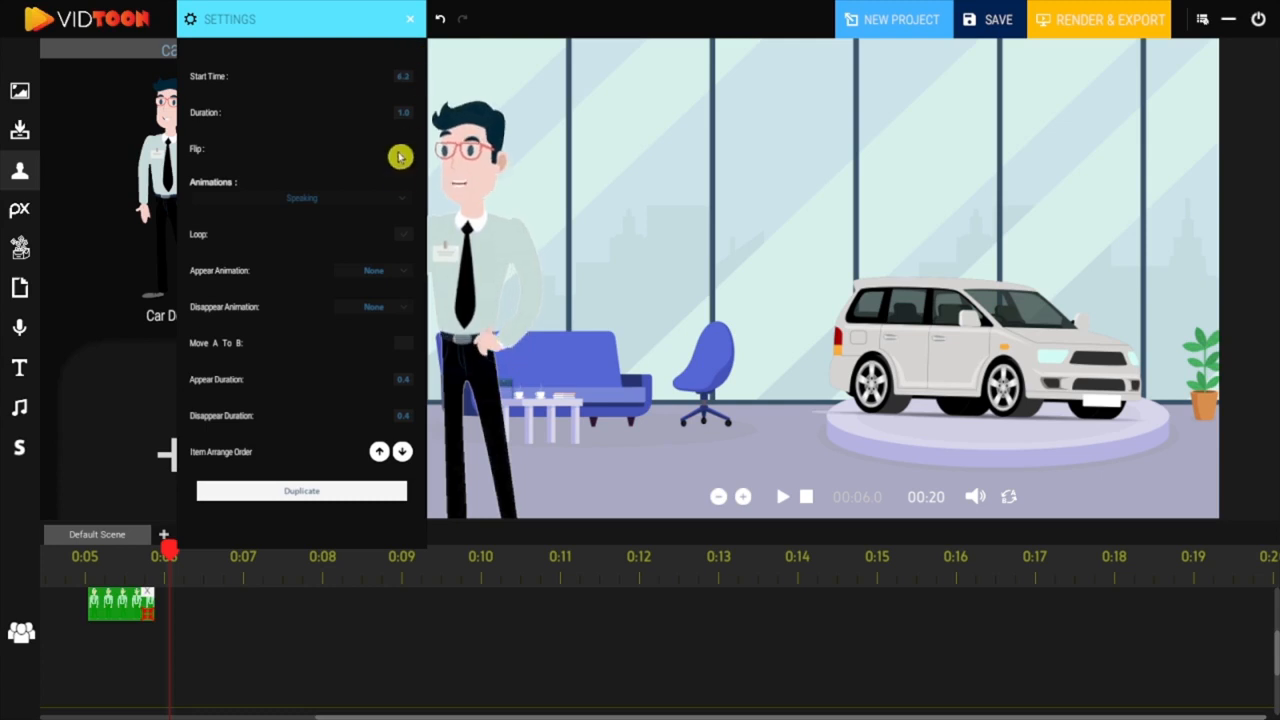
{"action": "left_click", "coordinate": [402, 199]}
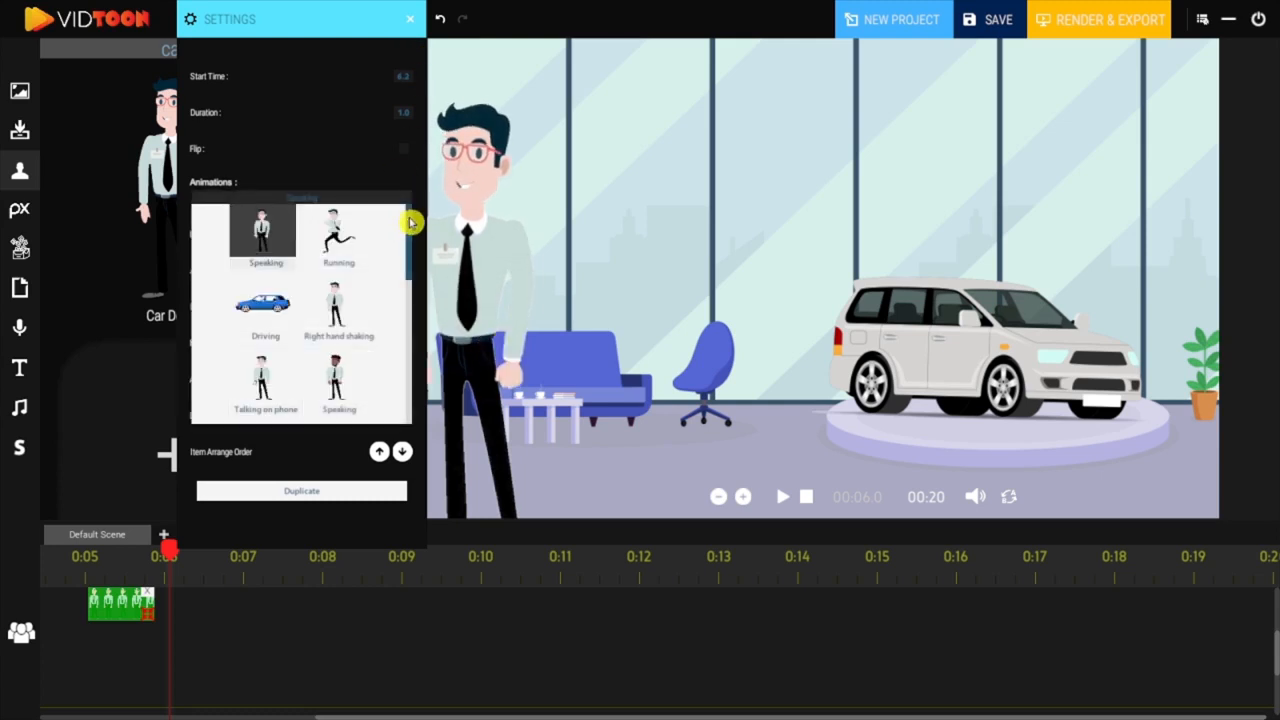
{"action": "left_click_drag", "start_coordinate": [410, 222], "coordinate": [412, 258]}
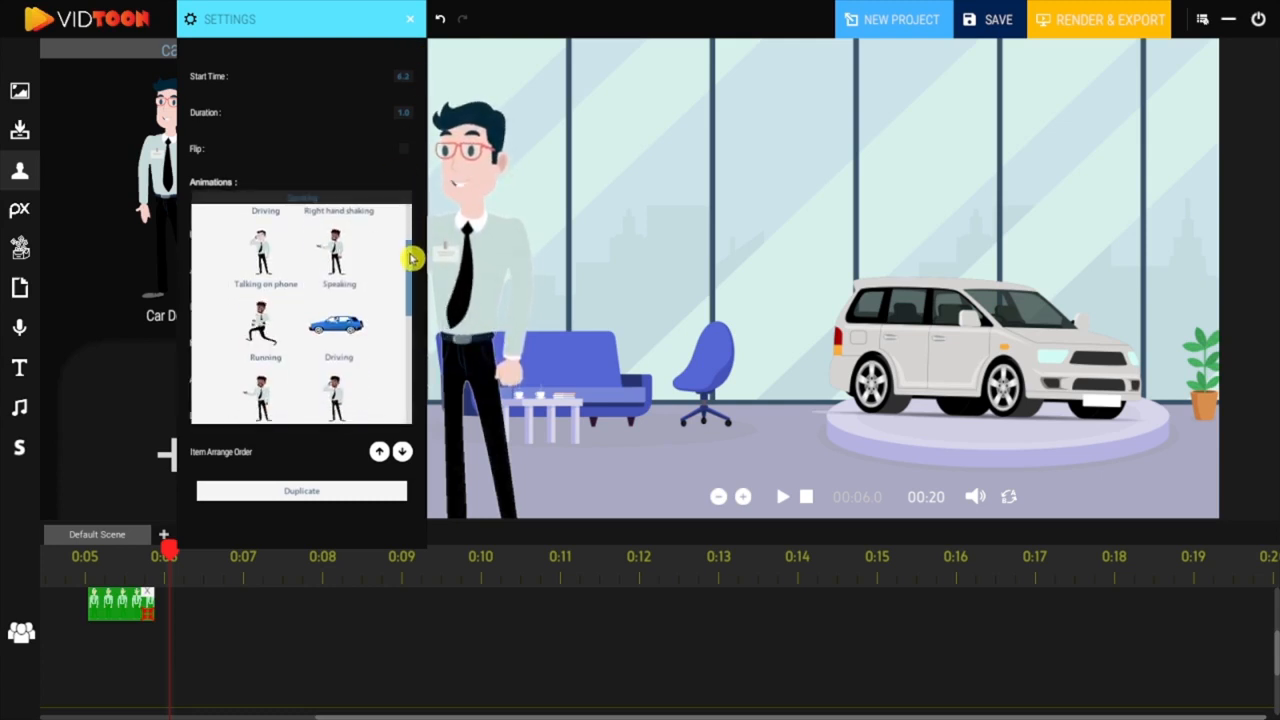
{"action": "left_click", "coordinate": [338, 268]}
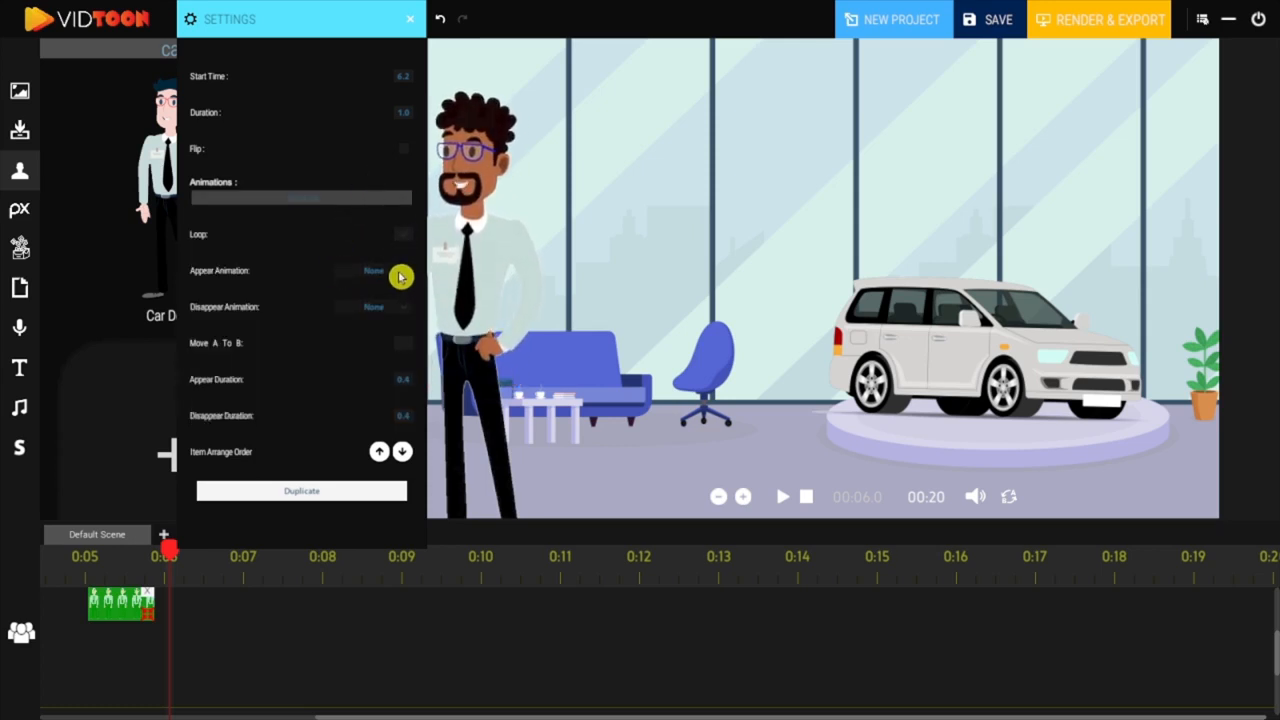
Step: Review the Car Dealer's appear and disappear animation options, keeping the appear animation at None
{"action": "left_click", "coordinate": [400, 277]}
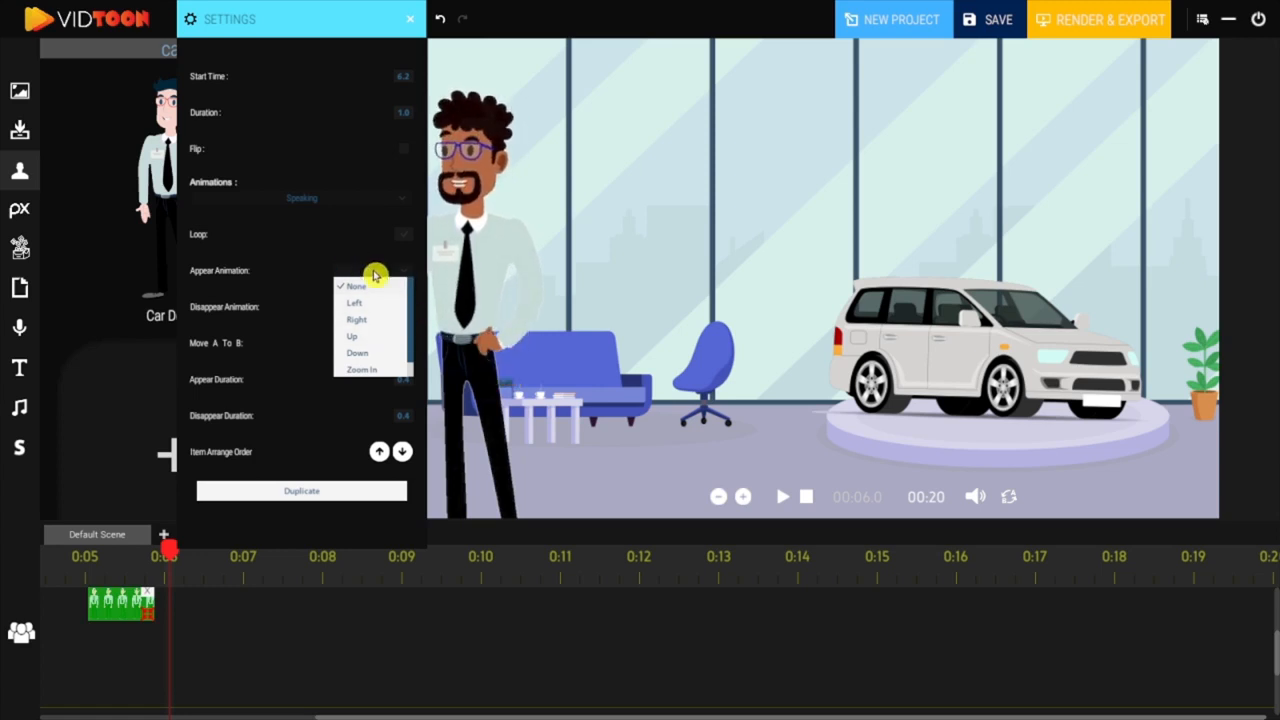
{"action": "left_click", "coordinate": [368, 285]}
{"action": "left_click", "coordinate": [371, 316]}
{"action": "left_click_drag", "start_coordinate": [409, 346], "coordinate": [410, 381]}
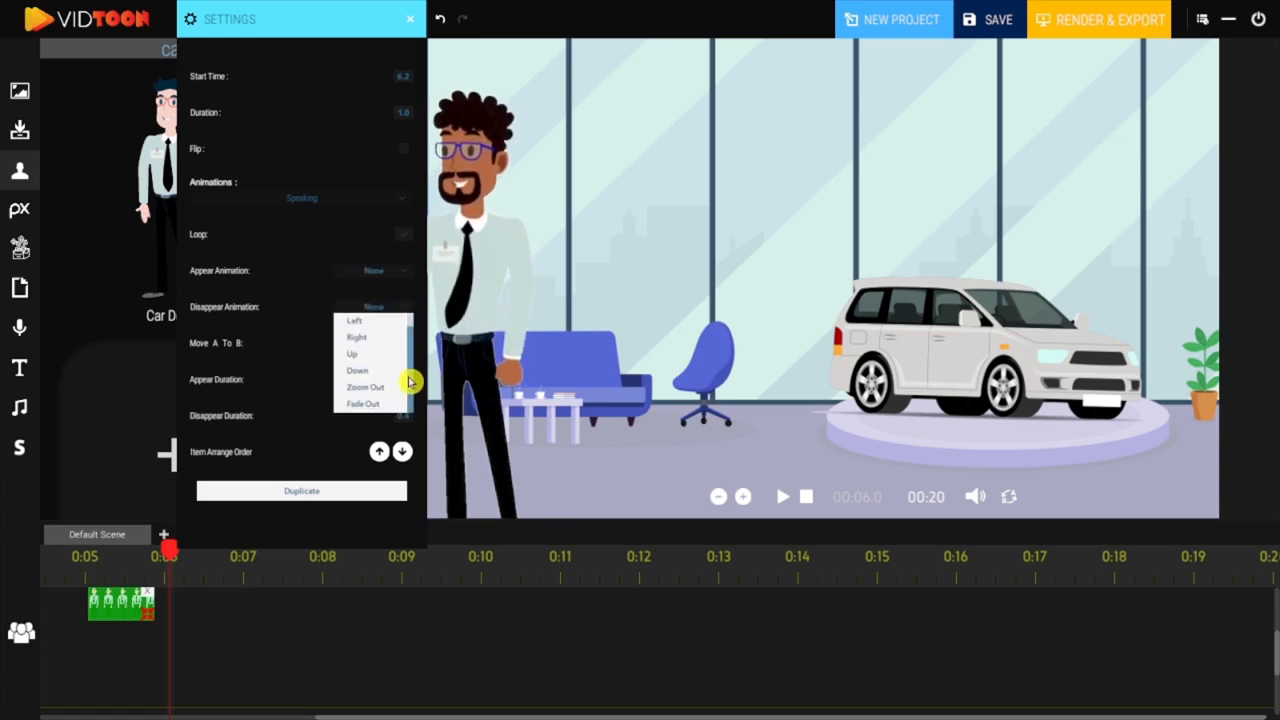
{"action": "left_click", "coordinate": [312, 284]}
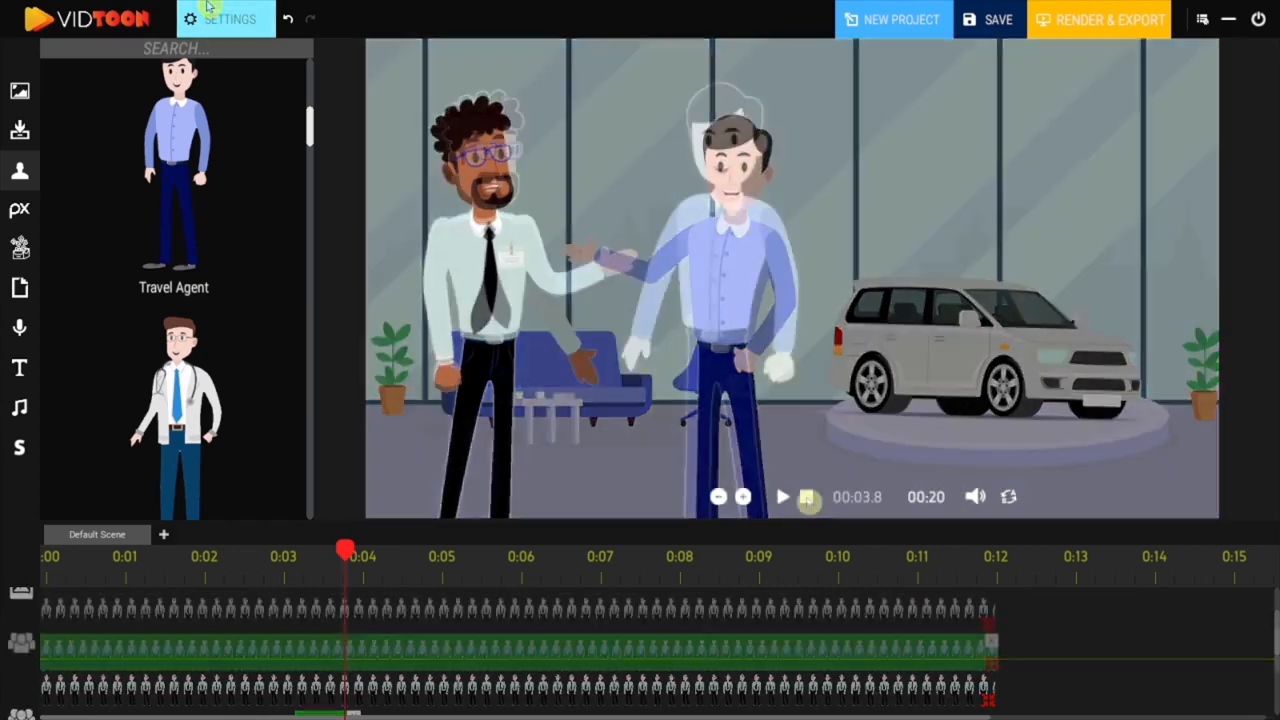
Step: Preview the two-character scene, and add a camera clip running from 0:02 to 0:04 on the camera track
{"action": "left_click", "coordinate": [779, 497]}
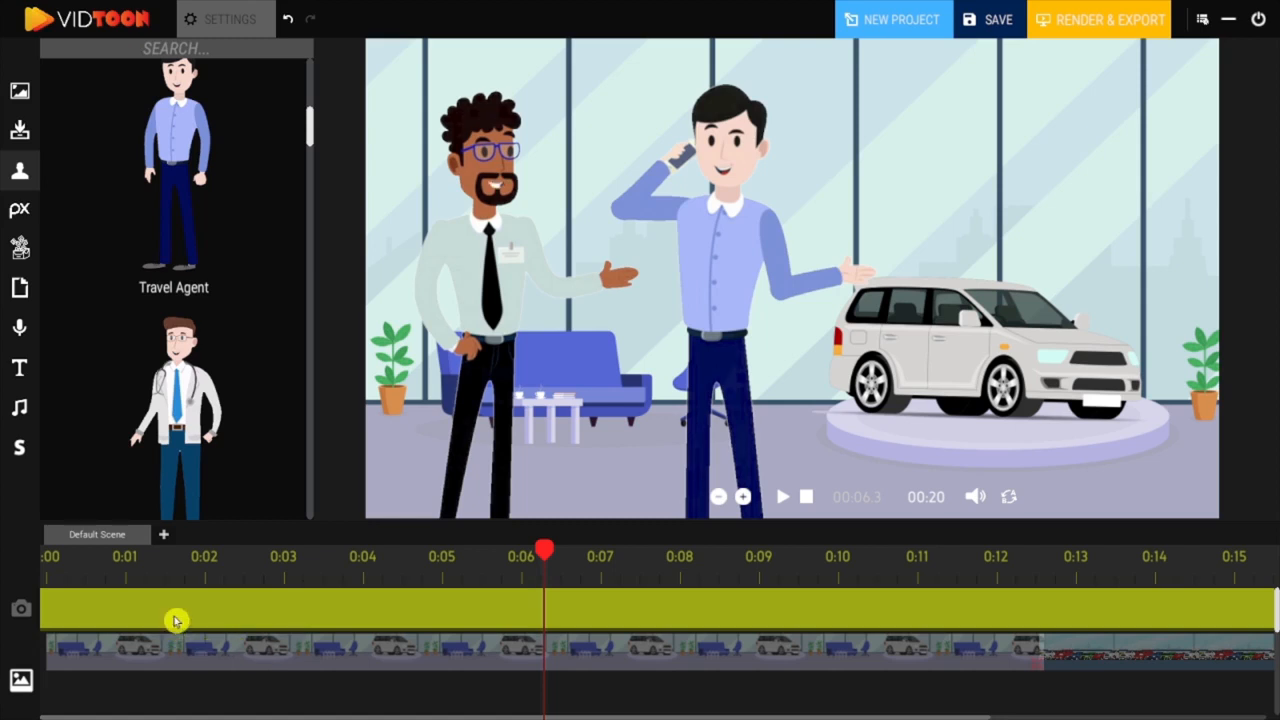
{"action": "left_click", "coordinate": [177, 622]}
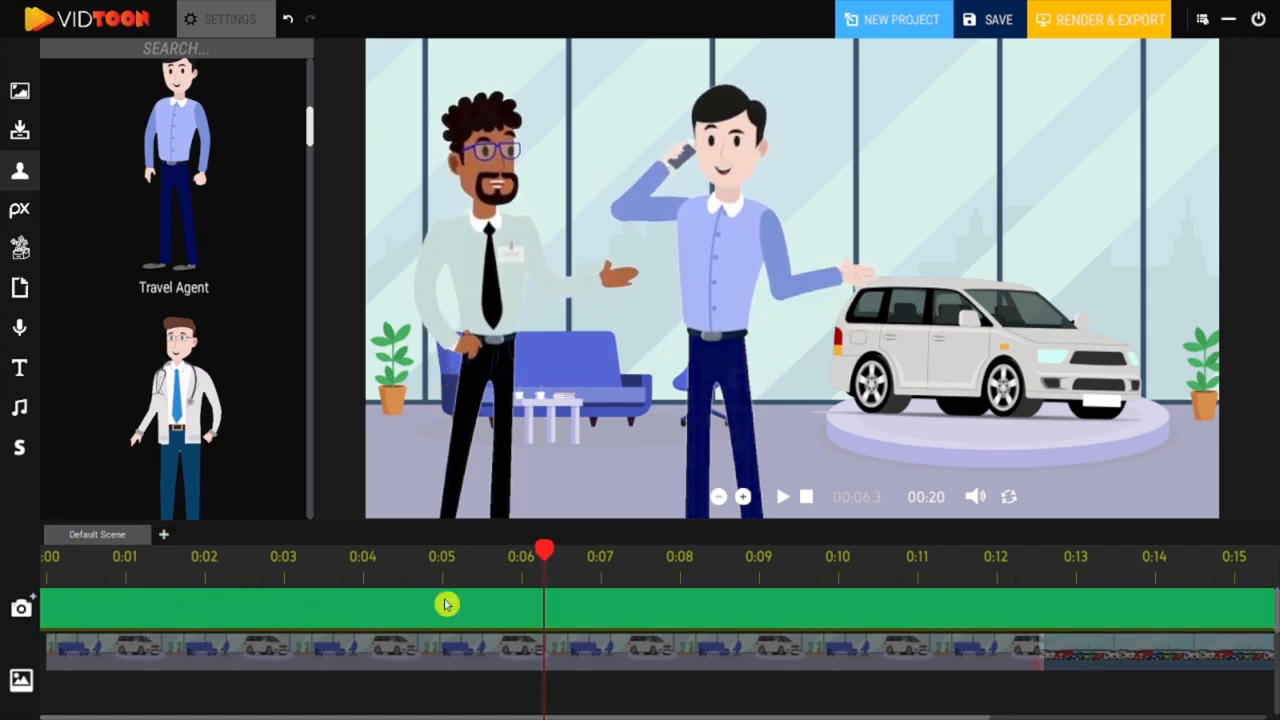
{"action": "left_click_drag", "start_coordinate": [310, 557], "coordinate": [204, 570]}
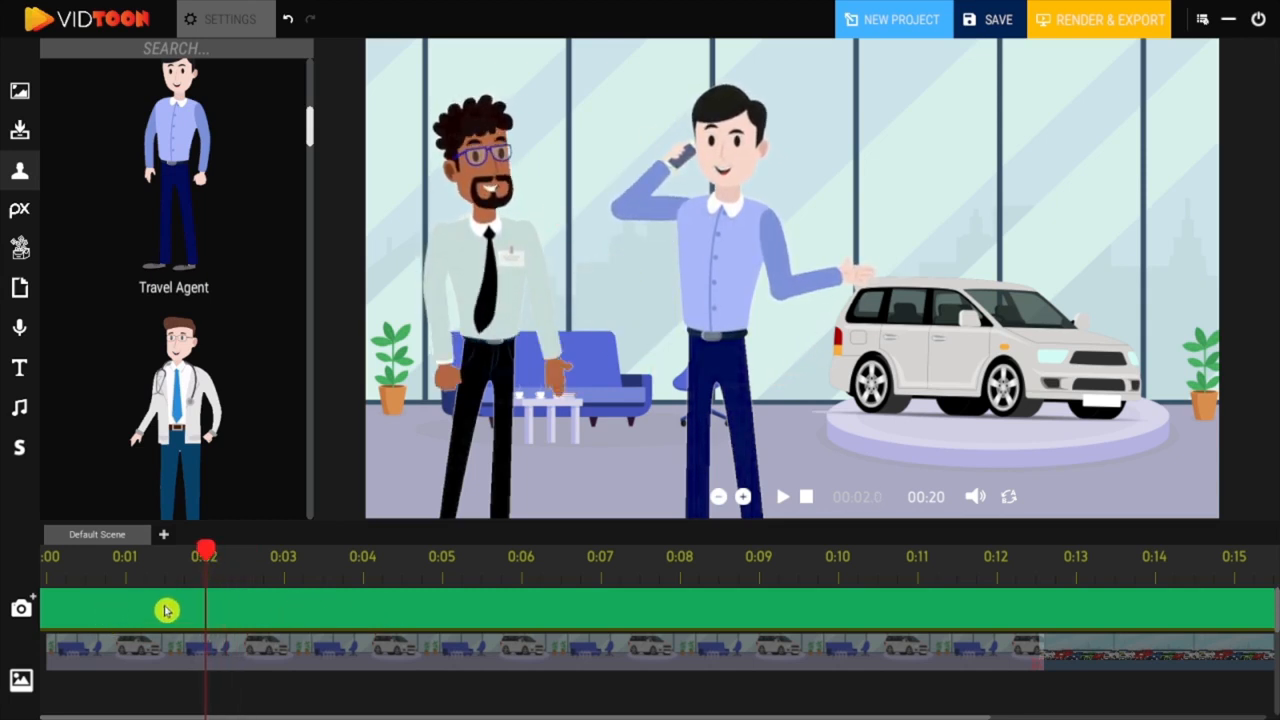
{"action": "left_click", "coordinate": [33, 600]}
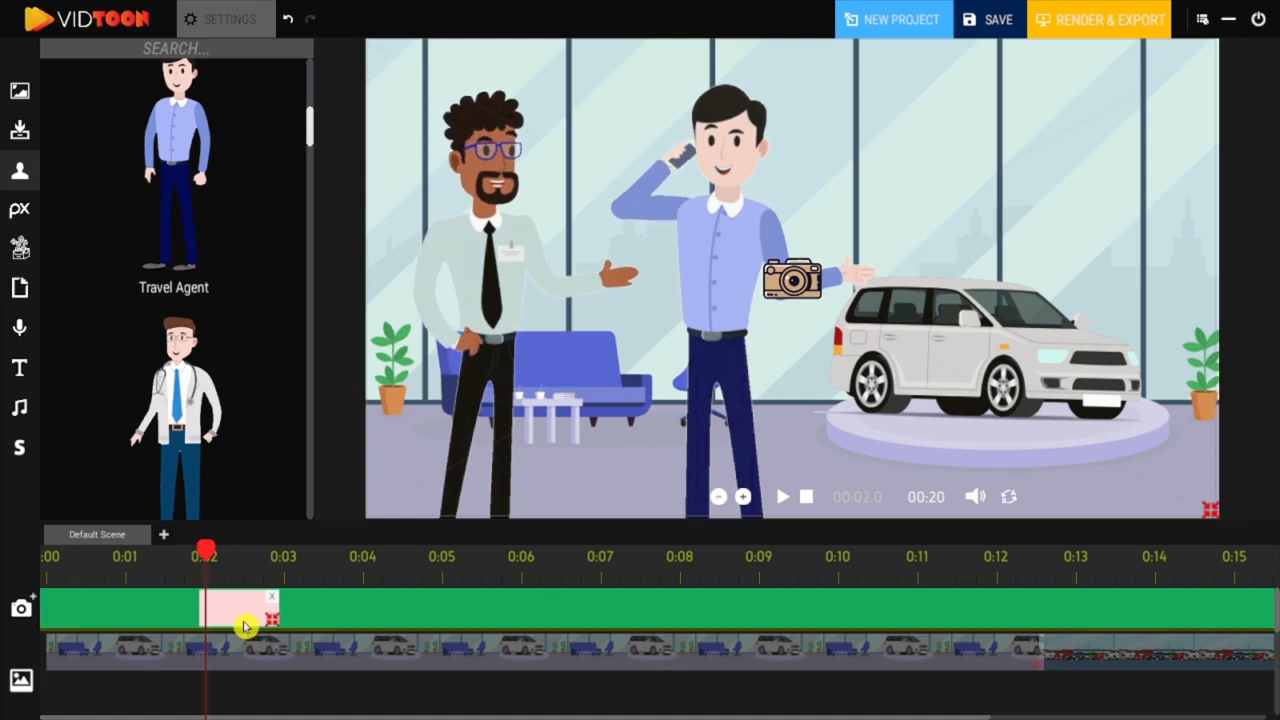
{"action": "left_click_drag", "start_coordinate": [265, 624], "coordinate": [364, 622]}
Step: Shrink the camera frame around the two characters' upper bodies and preview the zoom
{"action": "left_click_drag", "start_coordinate": [1168, 498], "coordinate": [858, 365]}
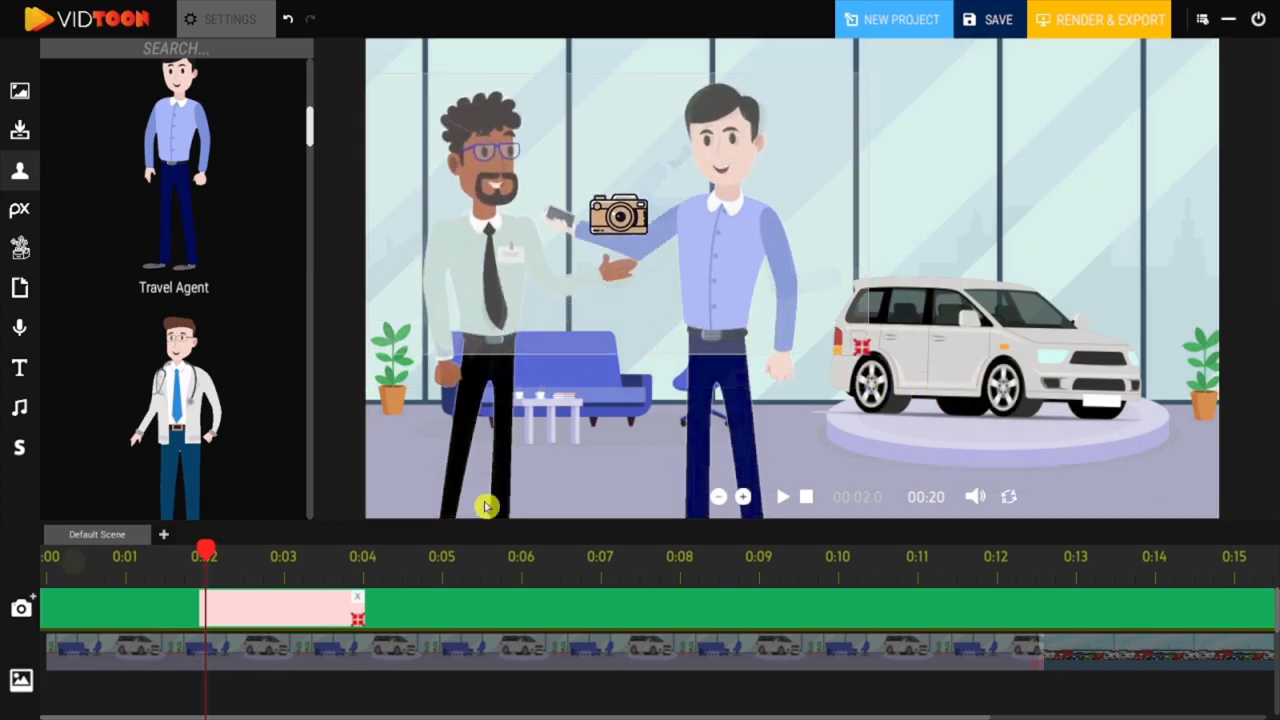
{"action": "left_click", "coordinate": [782, 497]}
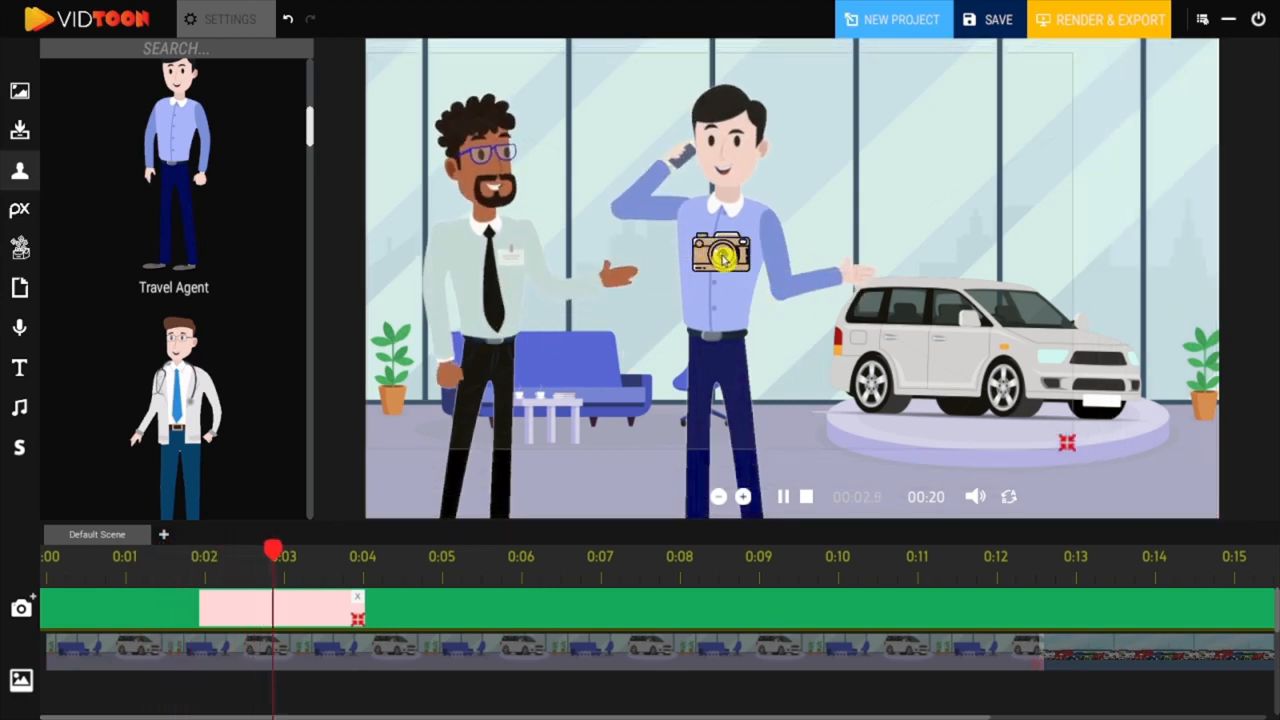
{"action": "left_click", "coordinate": [787, 497]}
Step: Add a second, full-frame camera clip from 0:04 to 0:06 and preview the camera movement
{"action": "left_click_drag", "start_coordinate": [448, 553], "coordinate": [360, 580]}
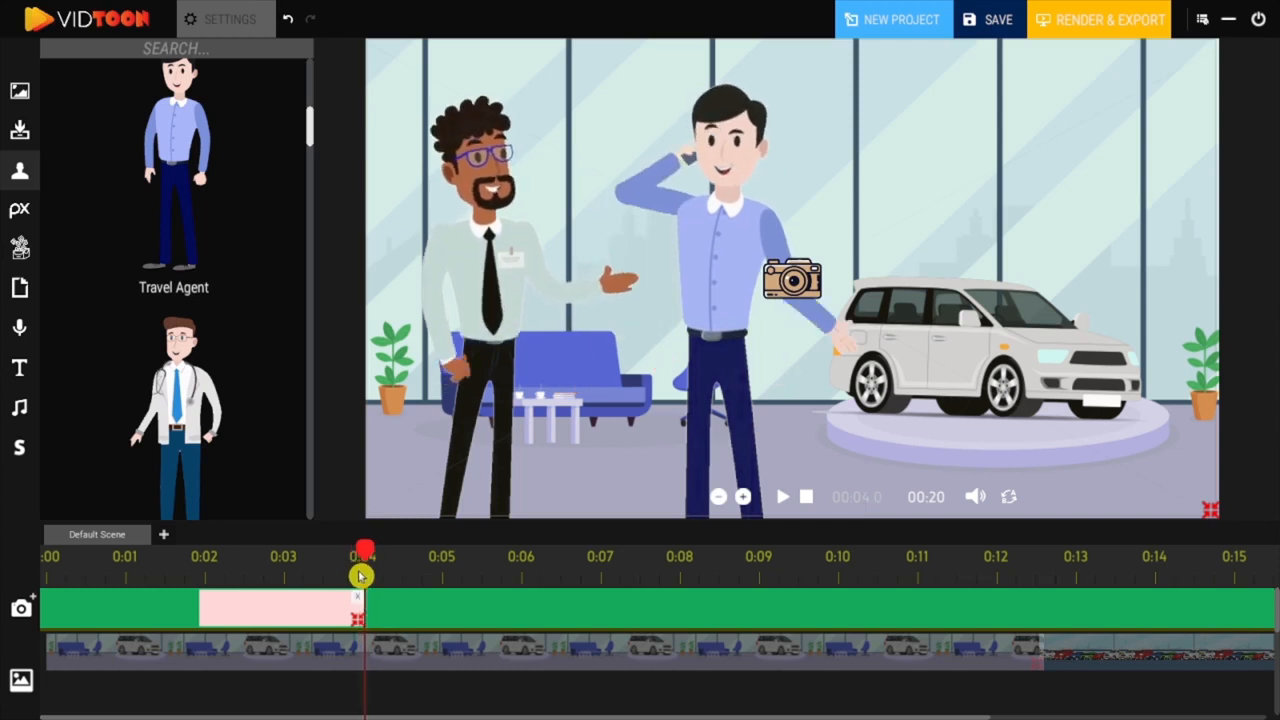
{"action": "left_click", "coordinate": [33, 601]}
{"action": "left_click_drag", "start_coordinate": [446, 615], "coordinate": [518, 622]}
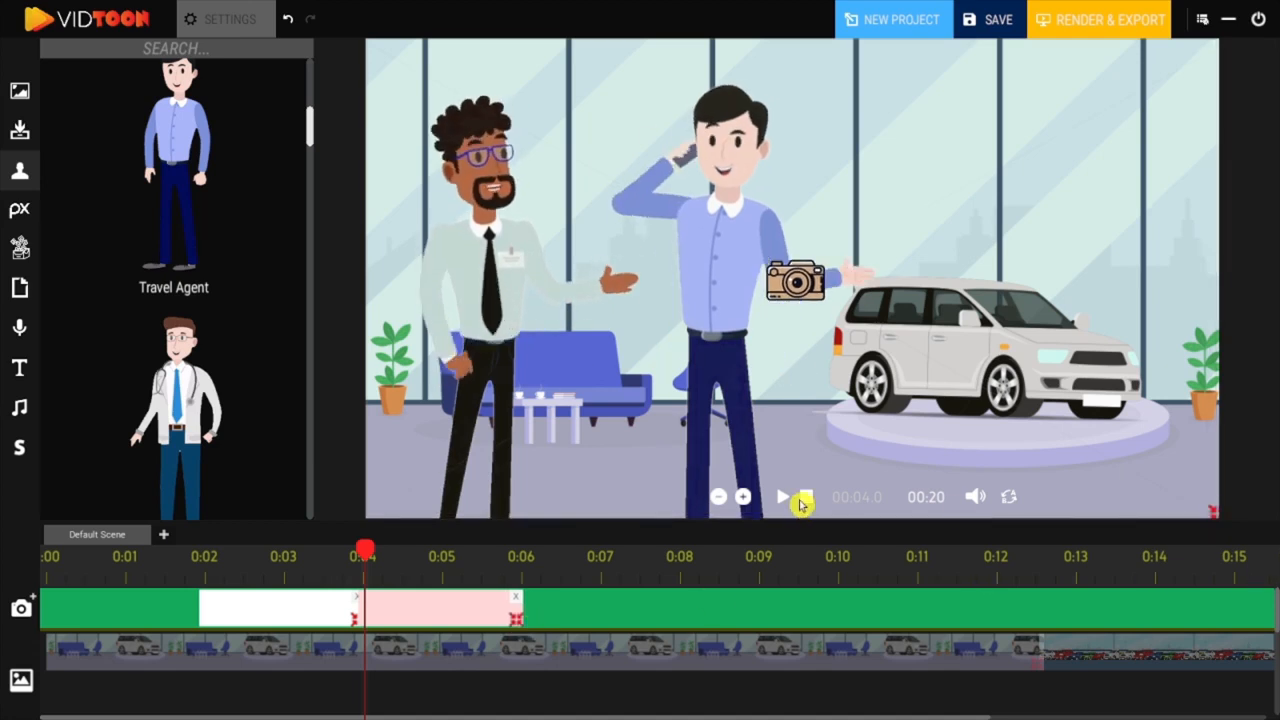
{"action": "left_click", "coordinate": [783, 498]}
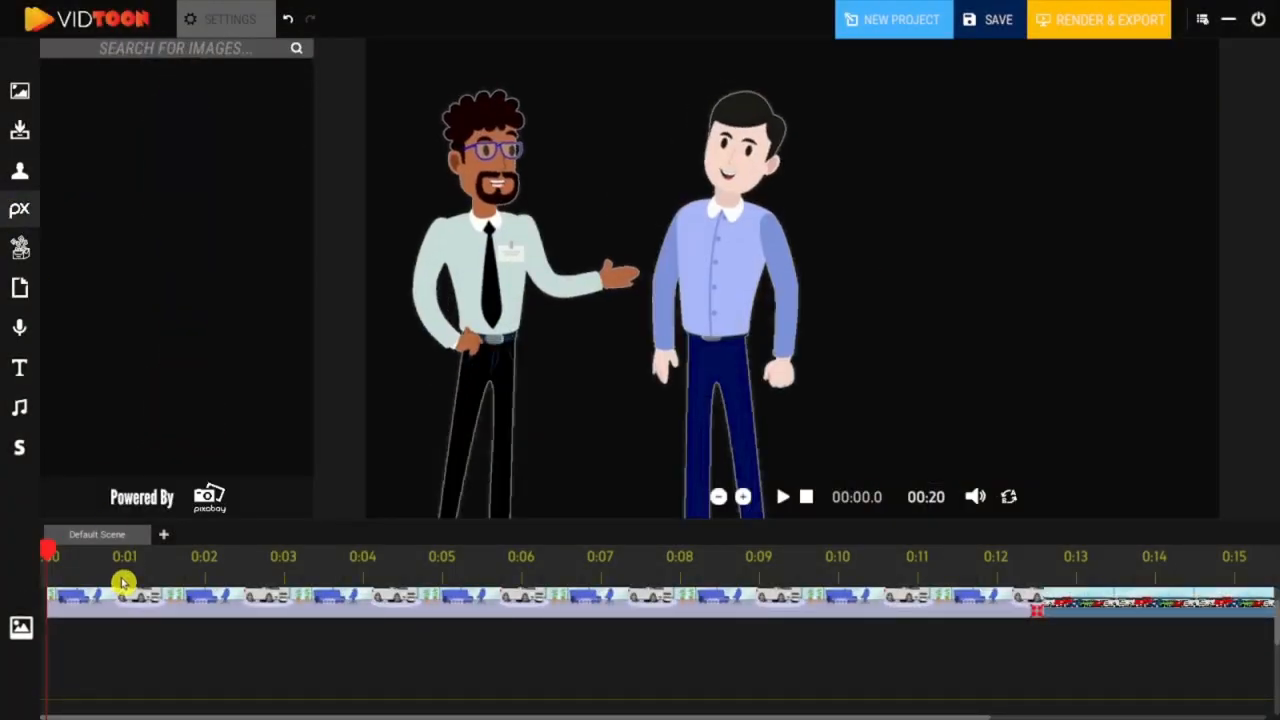
Step: Set the playhead to about 1.2 seconds and search the Pixabay images for "question"
{"action": "left_click", "coordinate": [140, 560]}
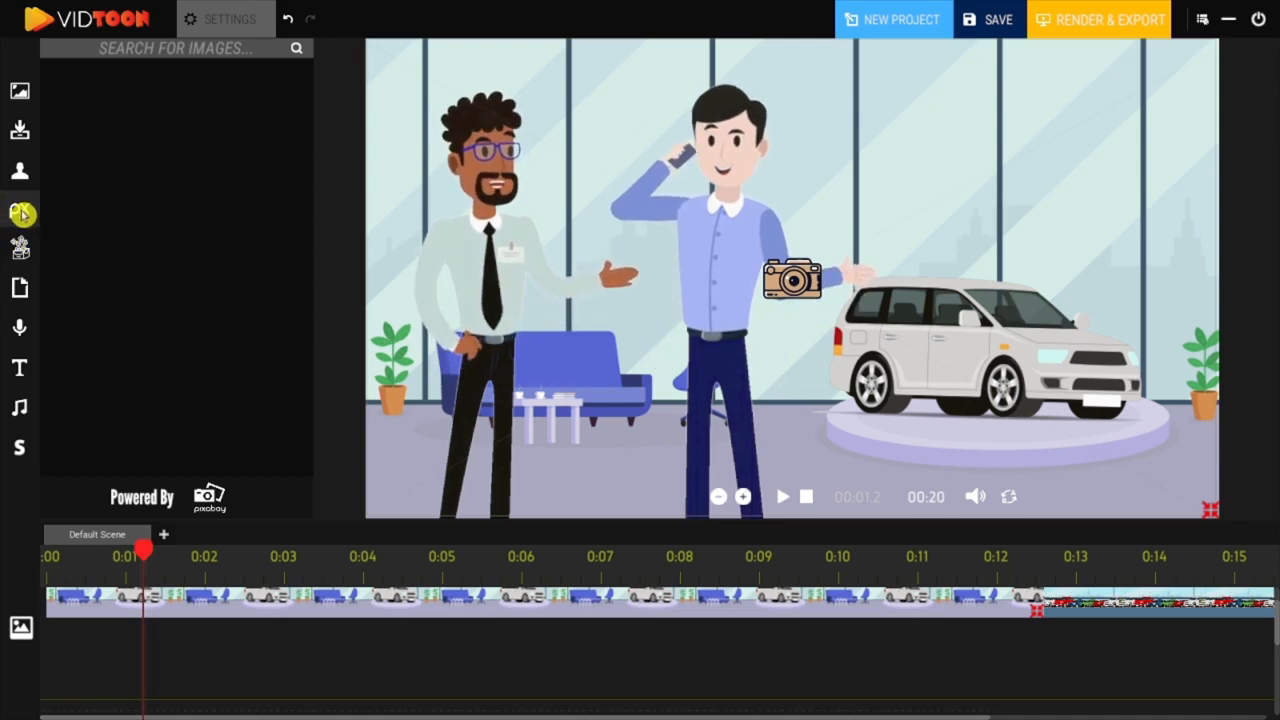
{"action": "left_click", "coordinate": [145, 55]}
{"action": "type", "text": "question"}
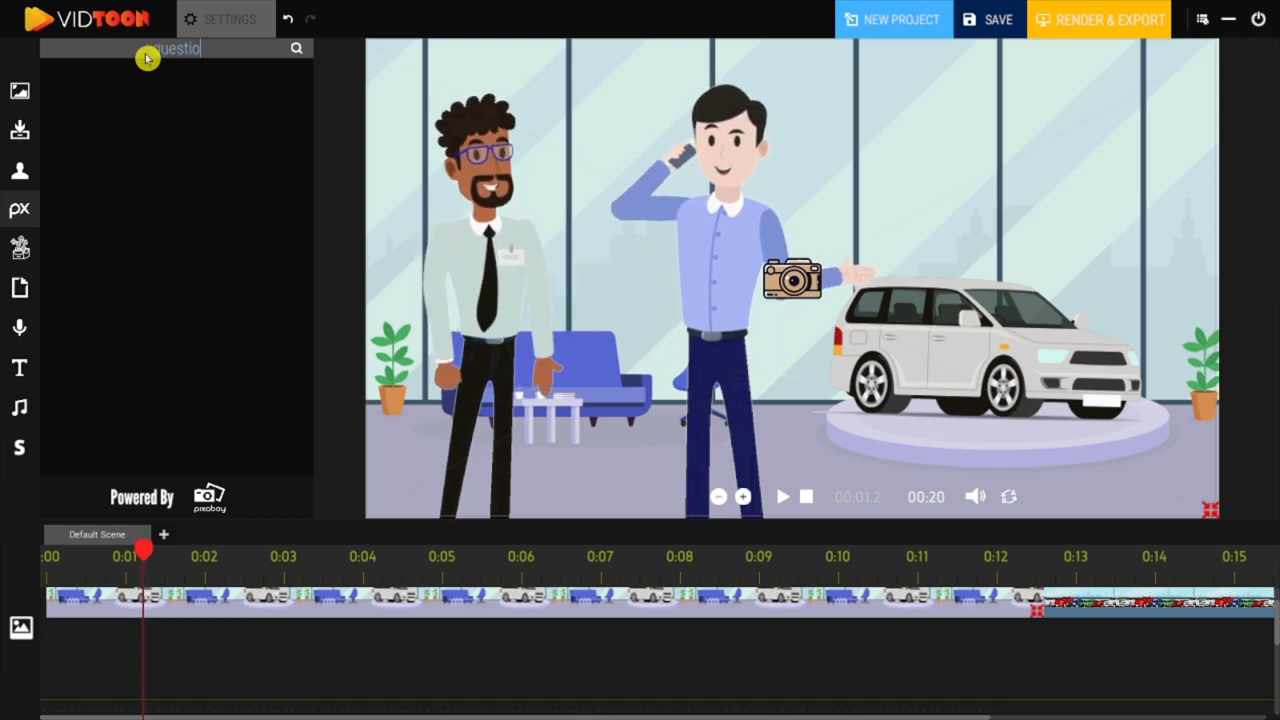
{"action": "left_click", "coordinate": [299, 49]}
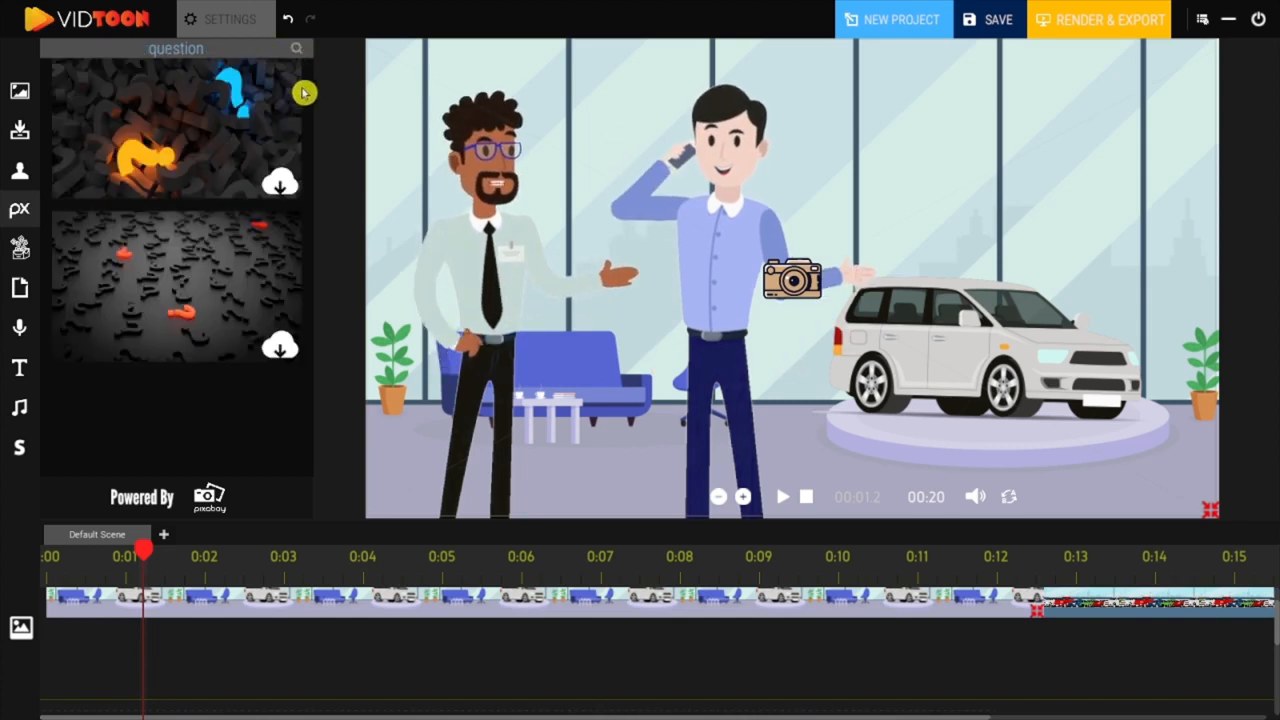
Step: Download the Pixabay image of red question-mark warning signs and place it on the canvas above the car
{"action": "left_click_drag", "start_coordinate": [314, 137], "coordinate": [310, 414]}
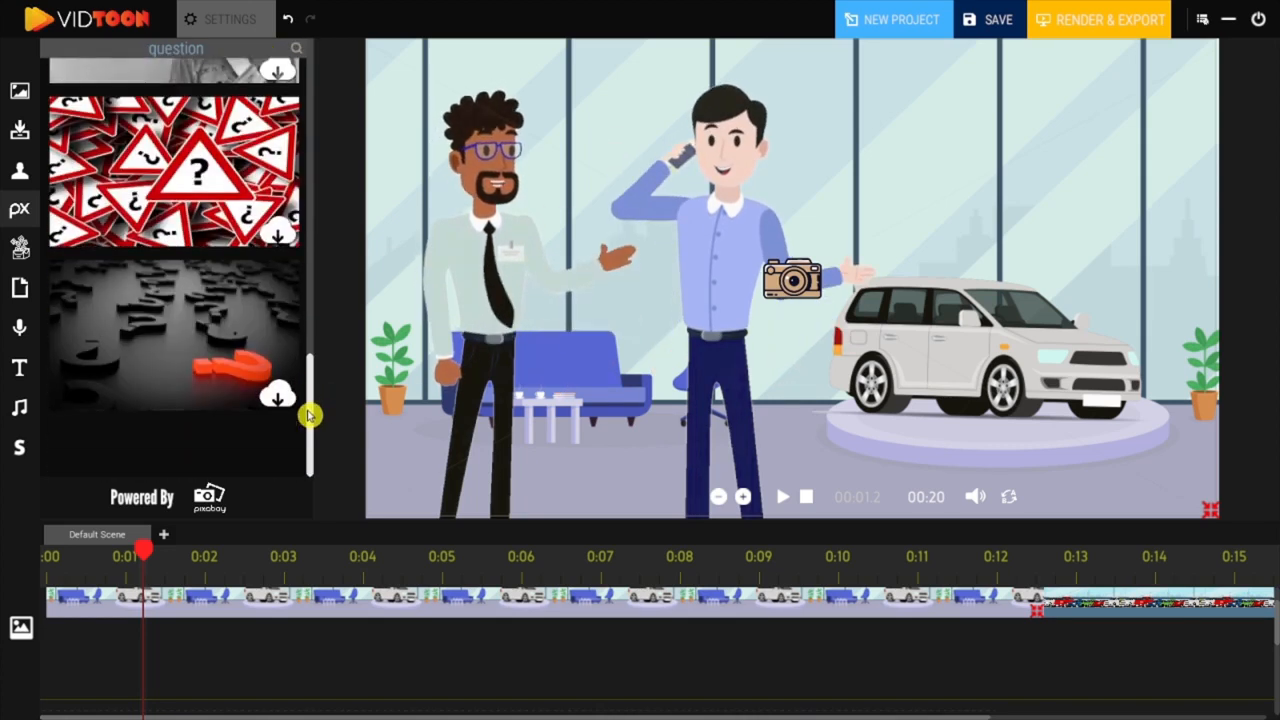
{"action": "left_click", "coordinate": [278, 232]}
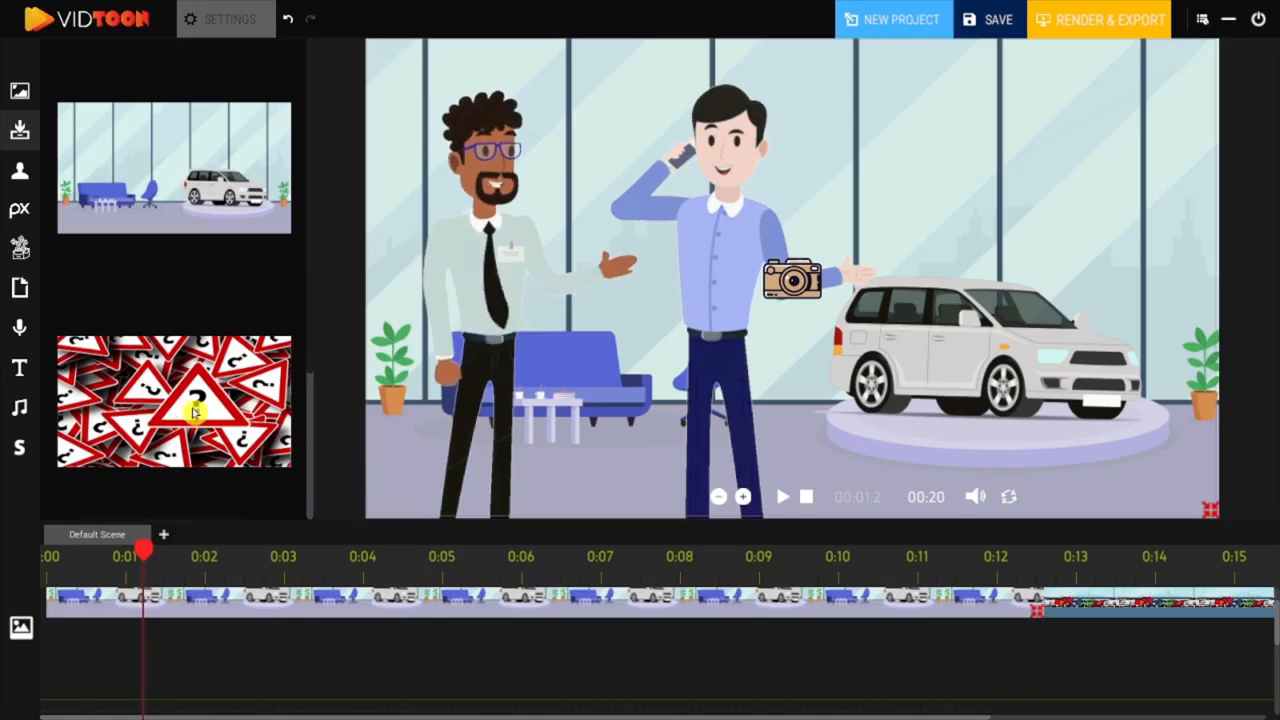
{"action": "left_click", "coordinate": [196, 413]}
{"action": "left_click_drag", "start_coordinate": [890, 253], "coordinate": [960, 173]}
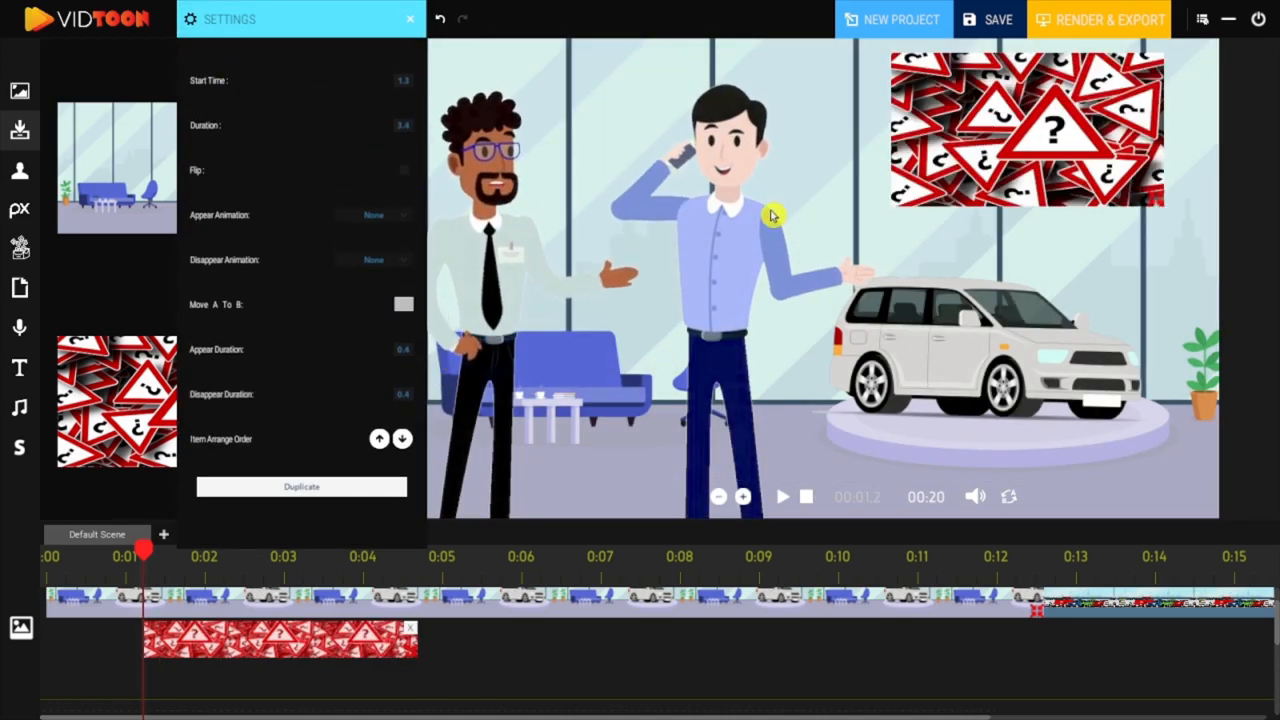
Step: Try an A-to-B move onto the car and a duplicate of the question-mark image, and delete both clips
{"action": "left_click_drag", "start_coordinate": [1018, 134], "coordinate": [1016, 309]}
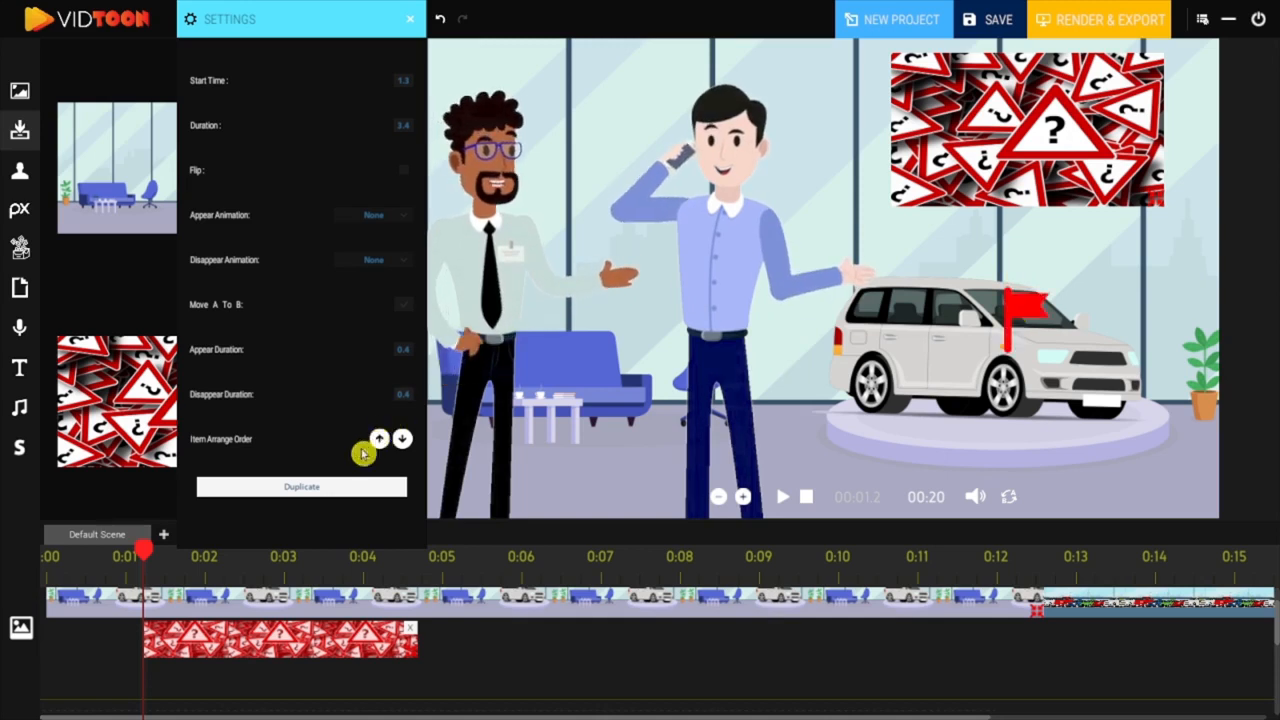
{"action": "left_click", "coordinate": [323, 490]}
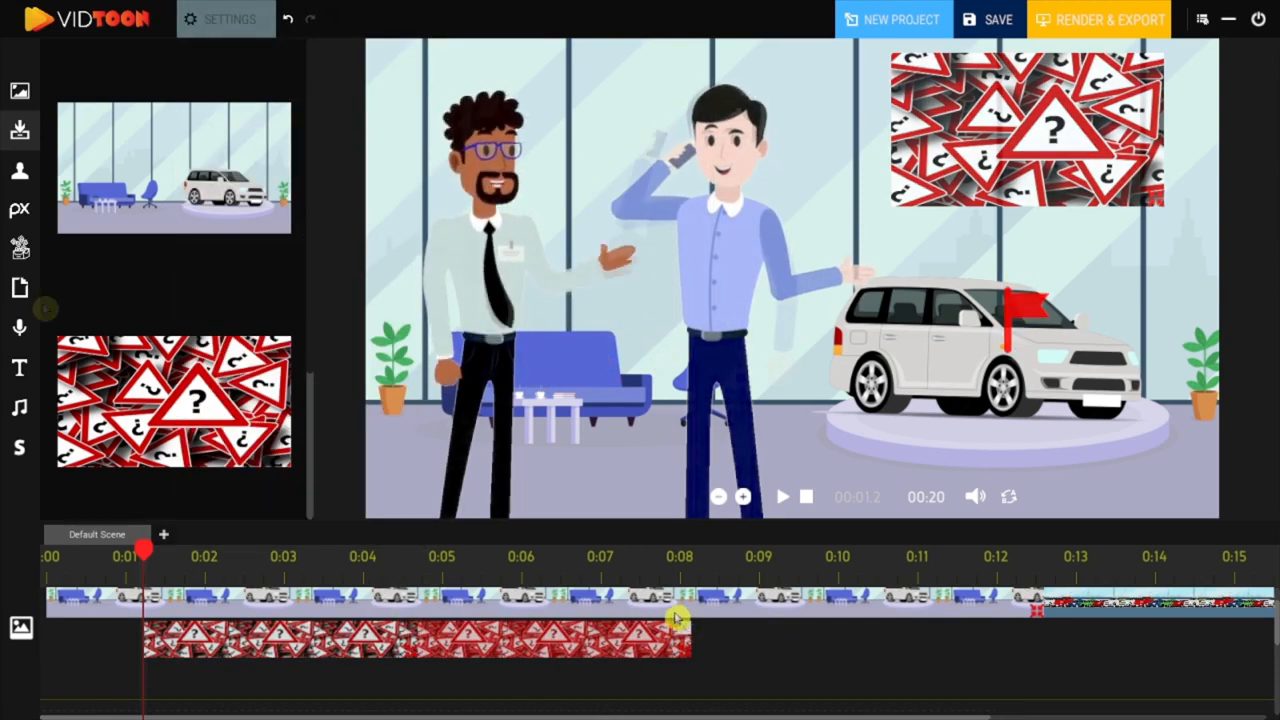
{"action": "key", "text": "Delete"}
Step: Search the IconFinder icons for "Money" and add the banknote with coin stacks to the scene
{"action": "left_click", "coordinate": [20, 248]}
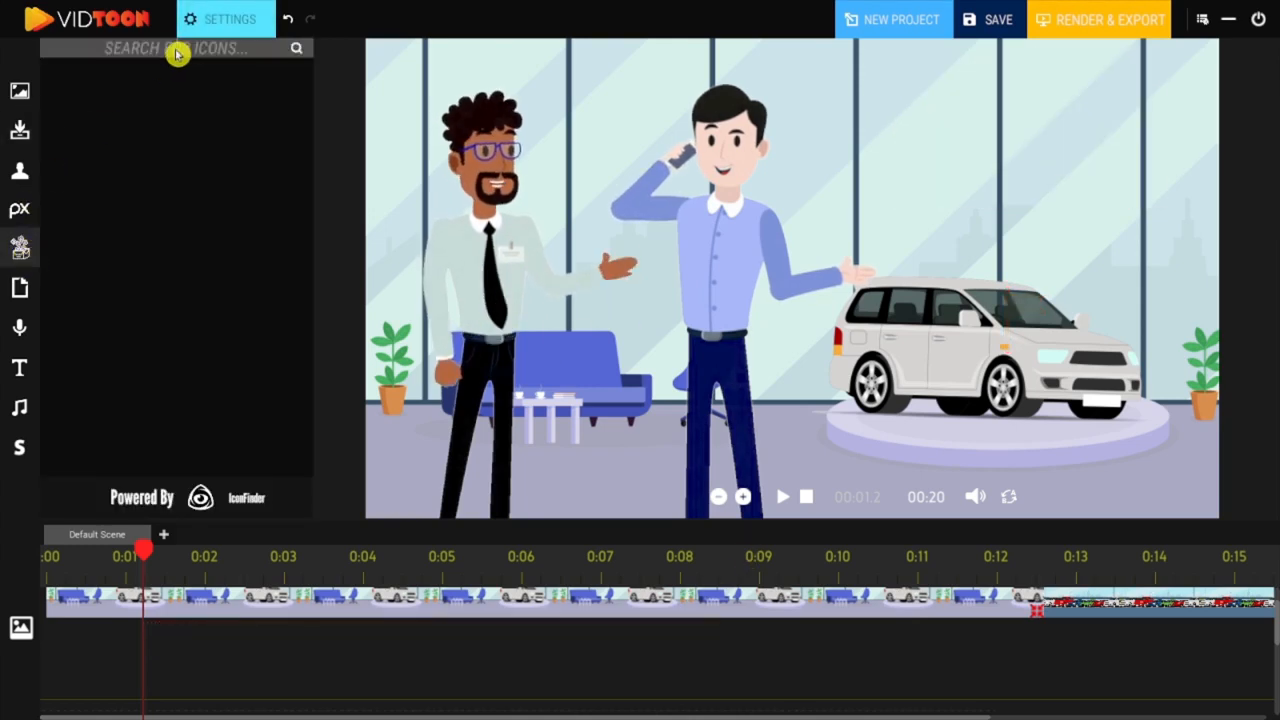
{"action": "left_click", "coordinate": [176, 54]}
{"action": "type", "text": "Money"}
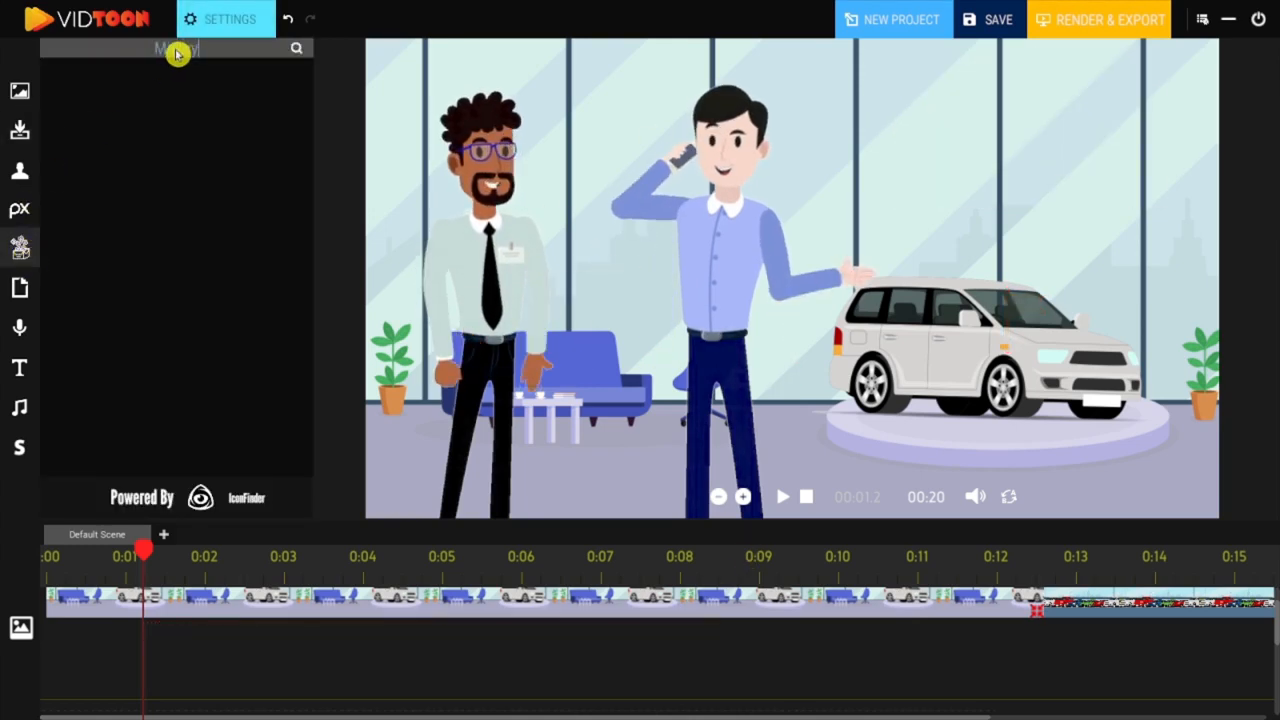
{"action": "key", "text": "Return"}
{"action": "mouse_move", "coordinate": [312, 72]}
{"action": "left_mouse_down"}
{"action": "mouse_move", "coordinate": [314, 211]}
{"action": "mouse_move", "coordinate": [320, 94]}
{"action": "left_mouse_up"}
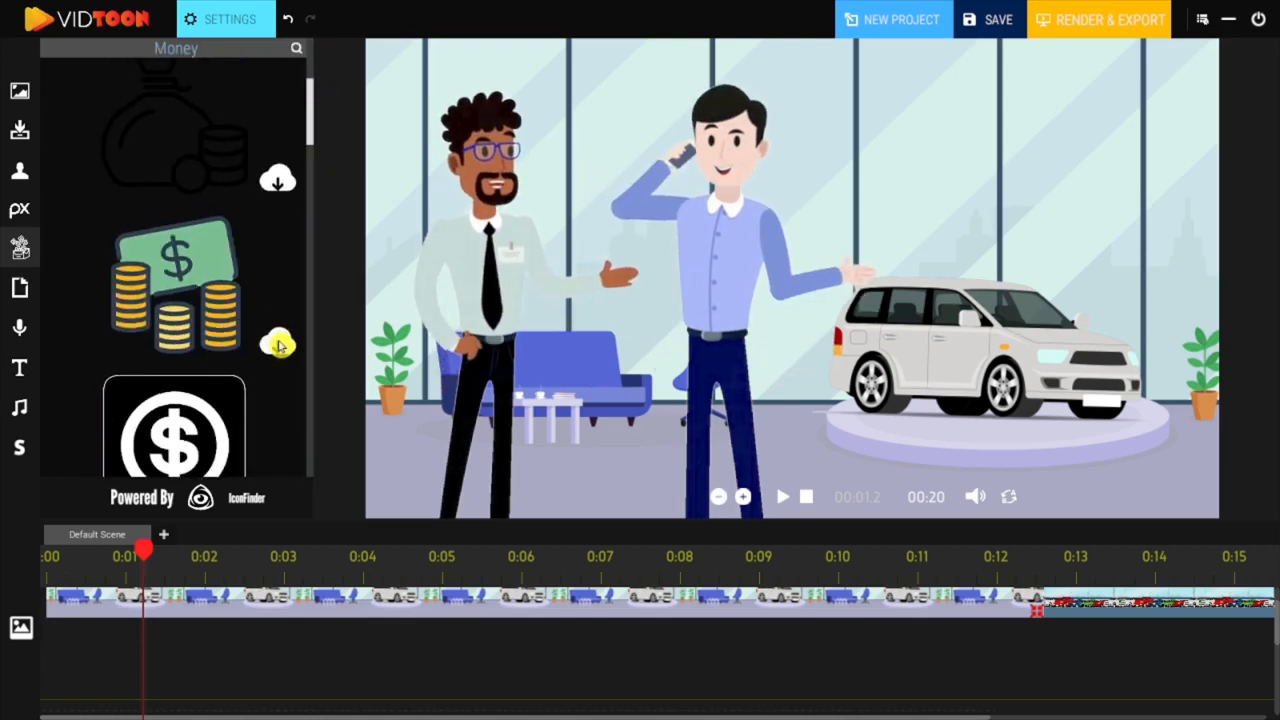
{"action": "left_click", "coordinate": [277, 340]}
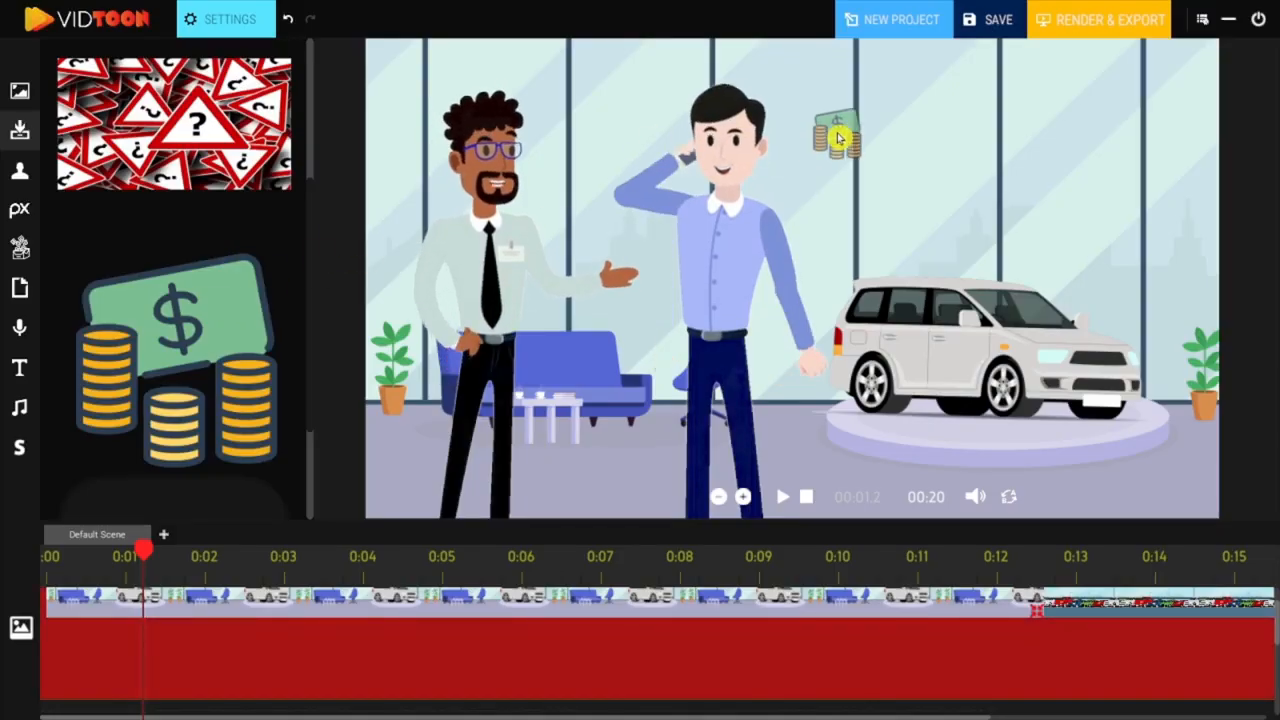
{"action": "left_click_drag", "start_coordinate": [187, 650], "coordinate": [676, 640]}
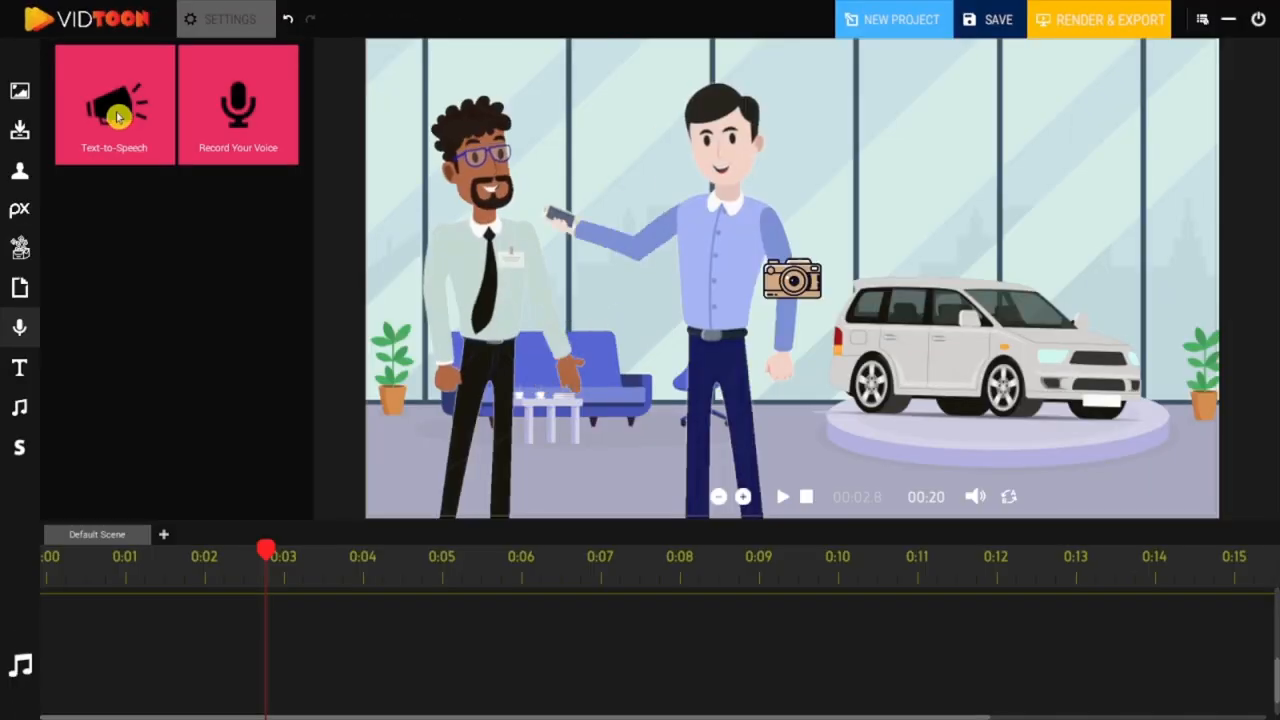
Step: Add a text-to-speech clip from 0:02 to 0:08 on the audio track, using the Microsoft David Desktop voice
{"action": "left_click_drag", "start_coordinate": [195, 170], "coordinate": [660, 620]}
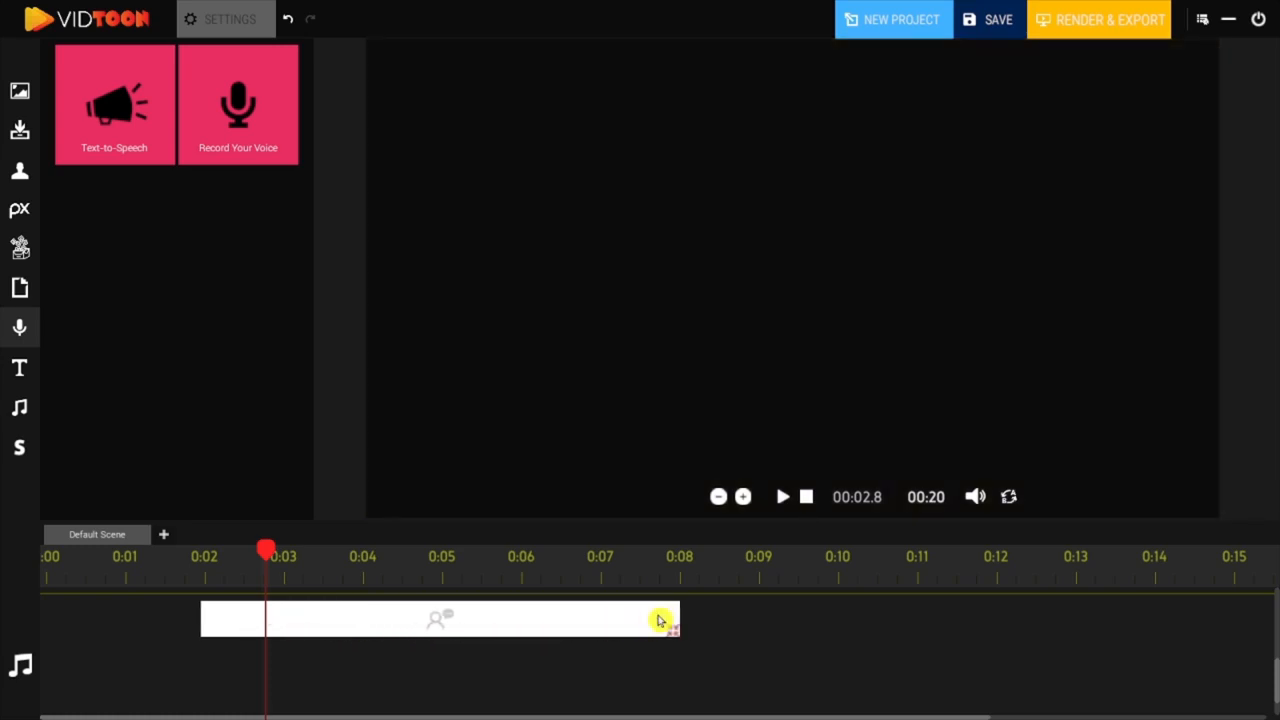
{"action": "left_click", "coordinate": [577, 621]}
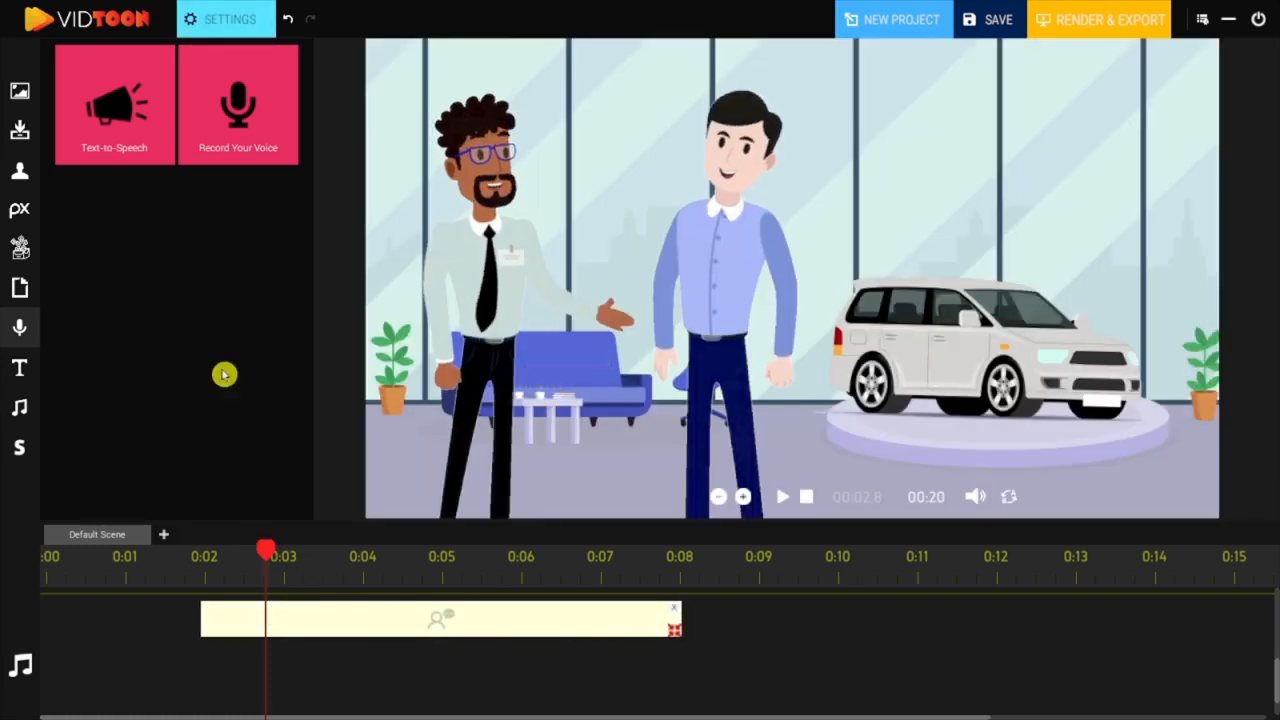
{"action": "left_click", "coordinate": [214, 27]}
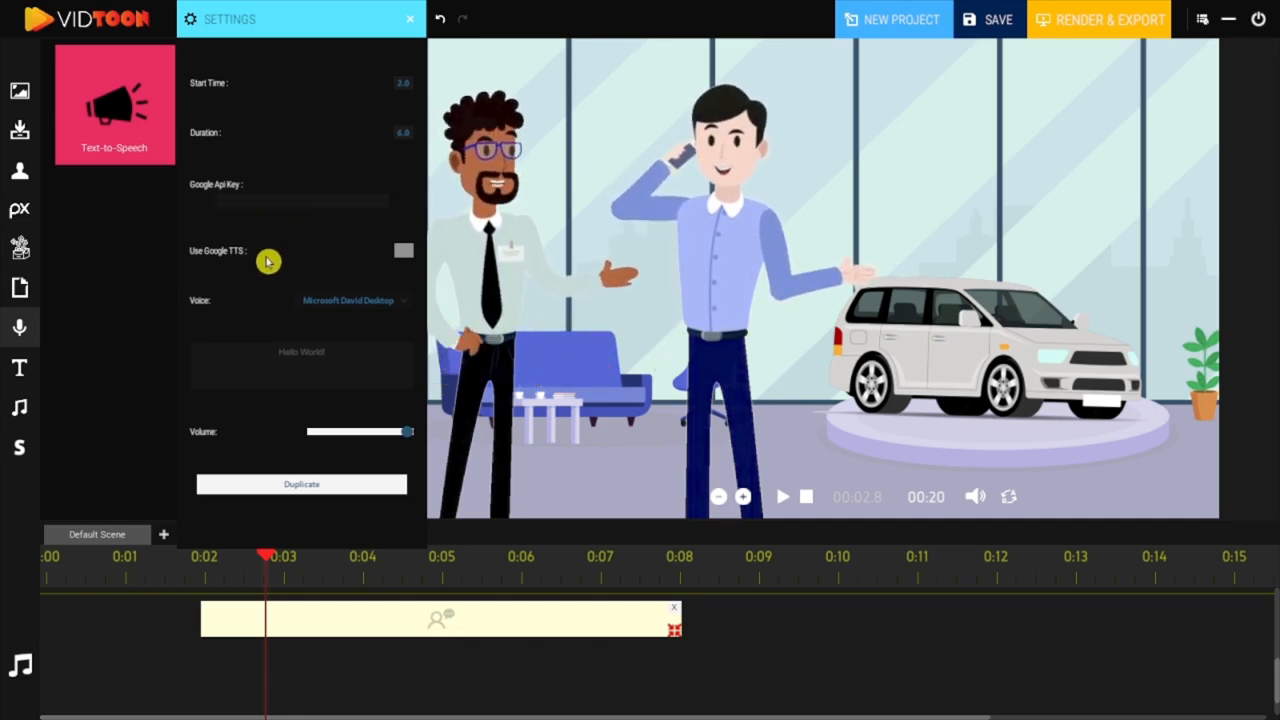
{"action": "left_click", "coordinate": [375, 305]}
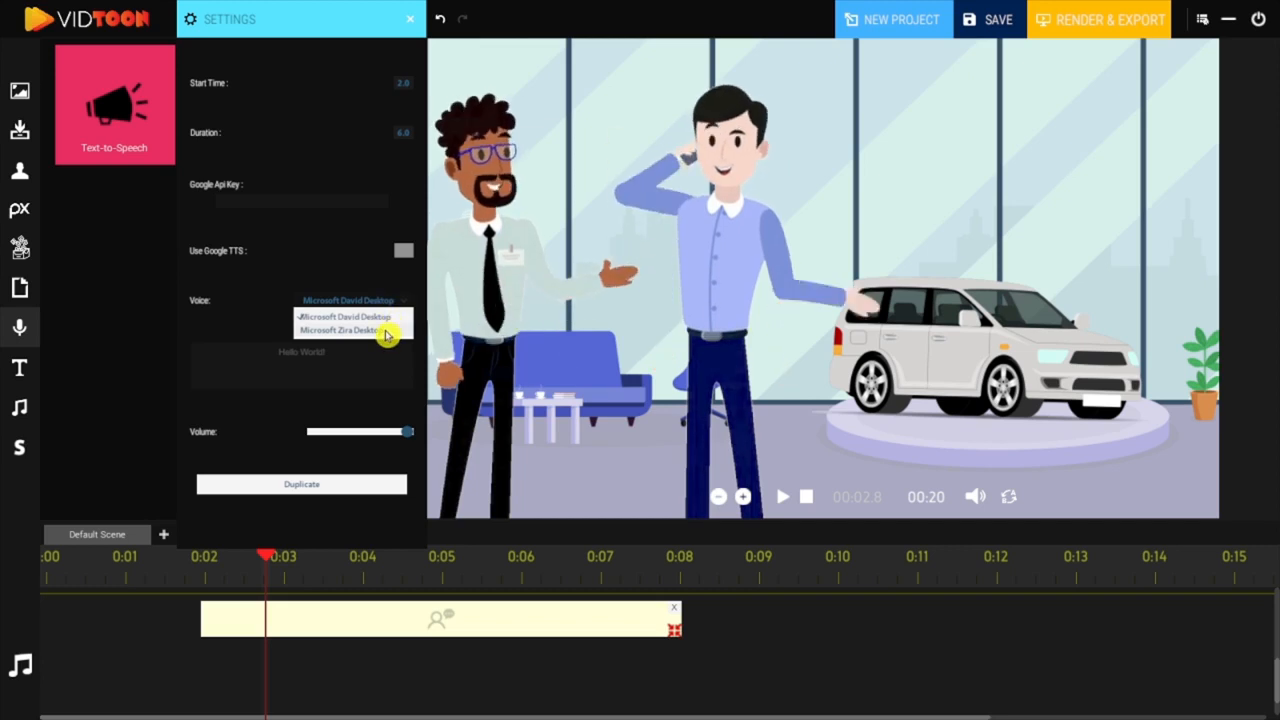
{"action": "left_click", "coordinate": [387, 331]}
{"action": "left_click", "coordinate": [393, 318]}
{"action": "left_click", "coordinate": [391, 318]}
Step: Replace the text-to-speech wording with "Are You looking for a good car" and close the clip's settings
{"action": "left_click_drag", "start_coordinate": [343, 346], "coordinate": [269, 354]}
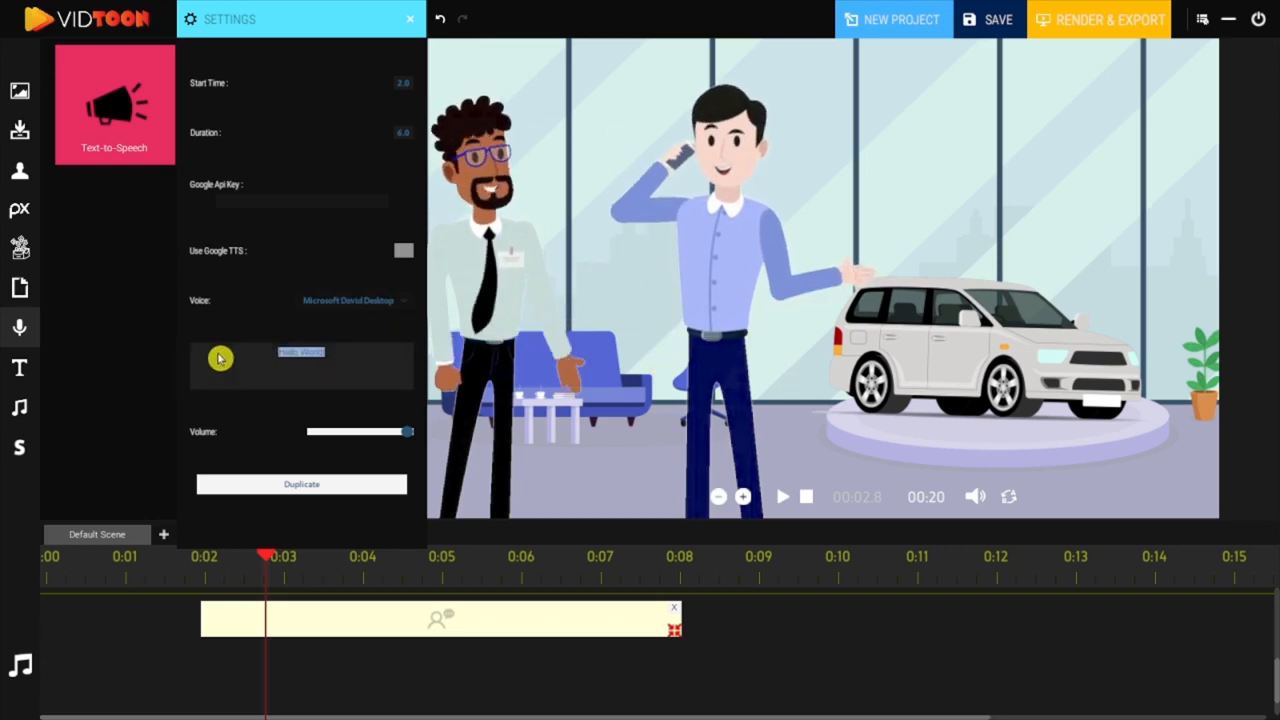
{"action": "type", "text": "Are You looking"}
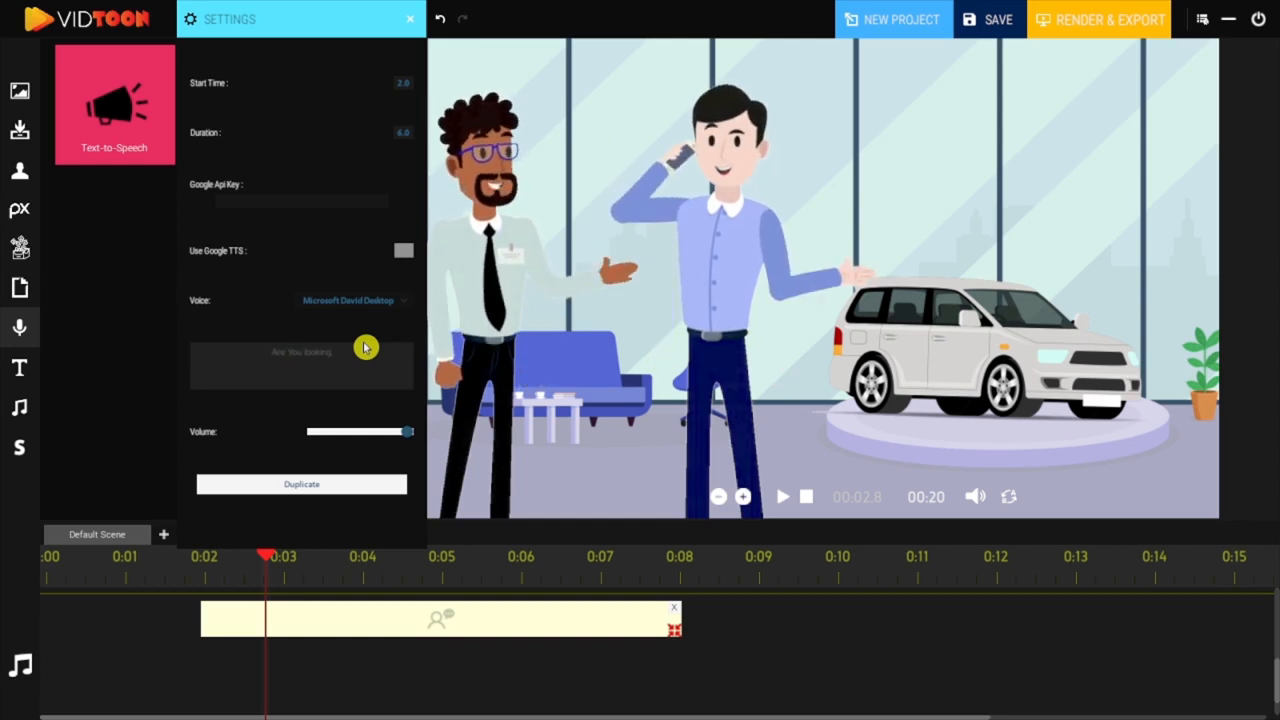
{"action": "type", "text": " for a good car"}
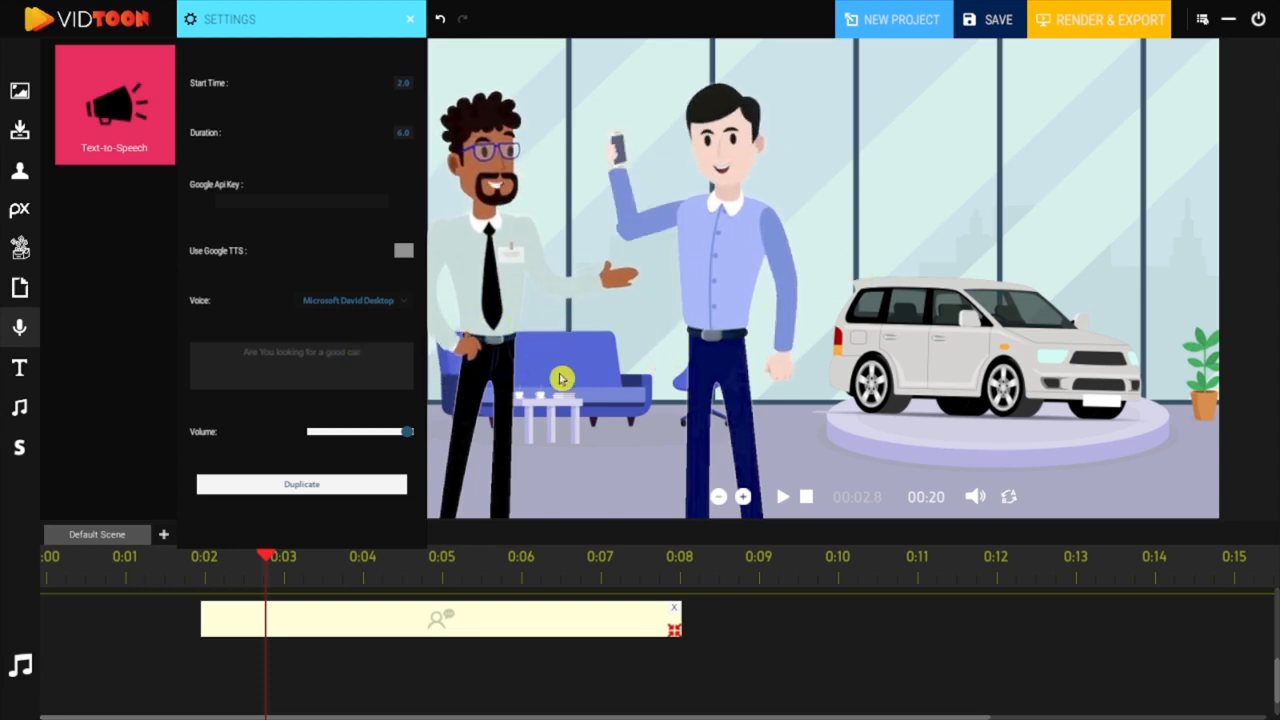
{"action": "left_click", "coordinate": [552, 371]}
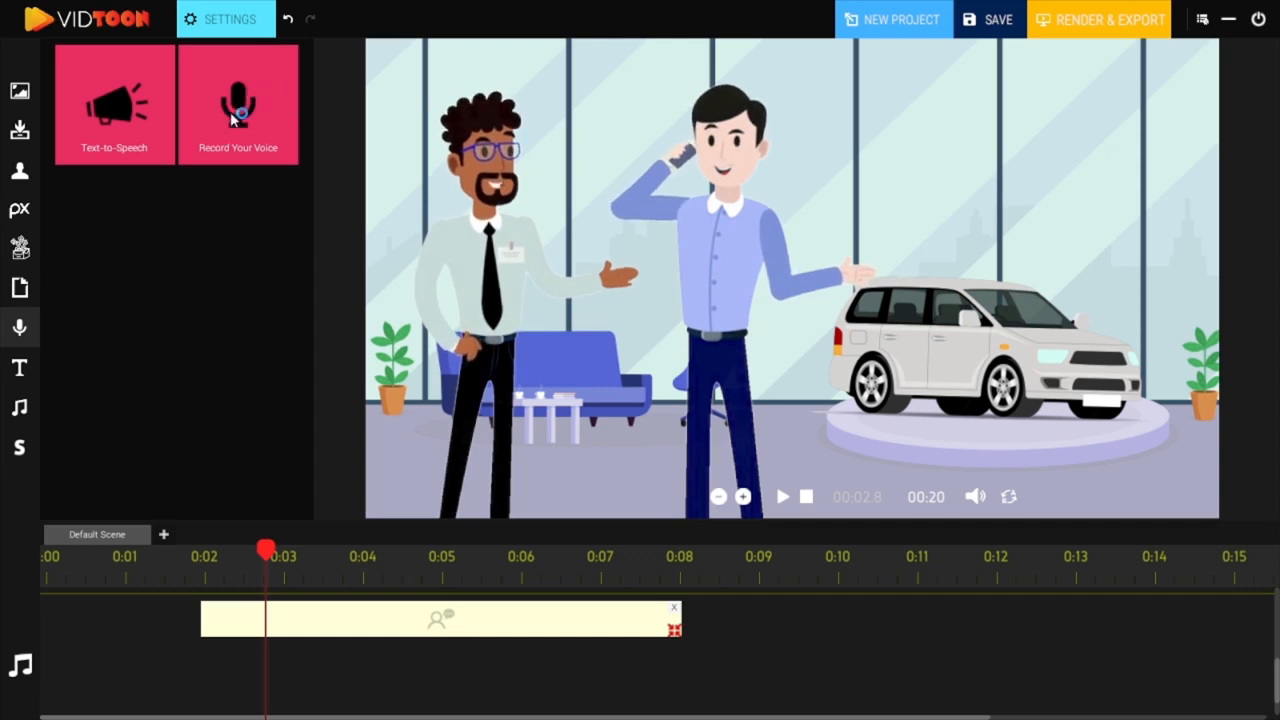
Step: Try out a voice-recording clip starting at 2.3 seconds beneath the speech clip, and delete it
{"action": "left_click_drag", "start_coordinate": [242, 114], "coordinate": [400, 678]}
{"action": "left_click", "coordinate": [418, 679]}
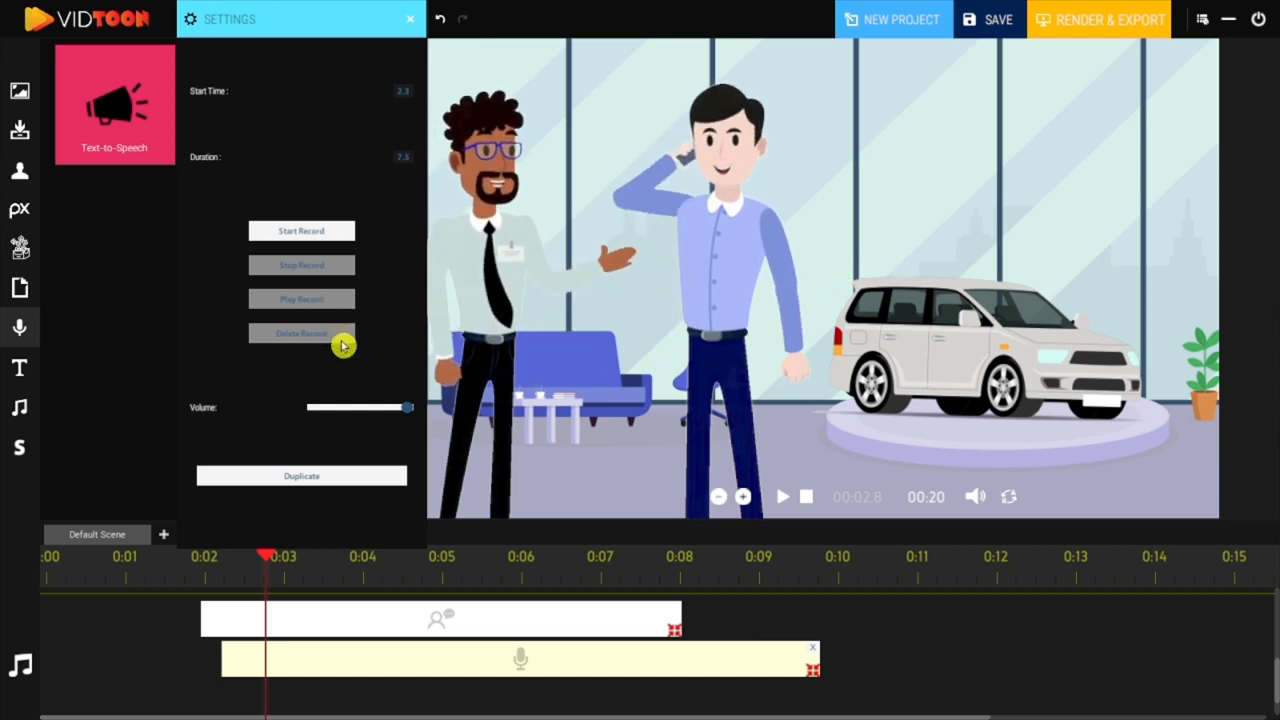
{"action": "left_click", "coordinate": [412, 27]}
{"action": "left_click", "coordinate": [813, 666]}
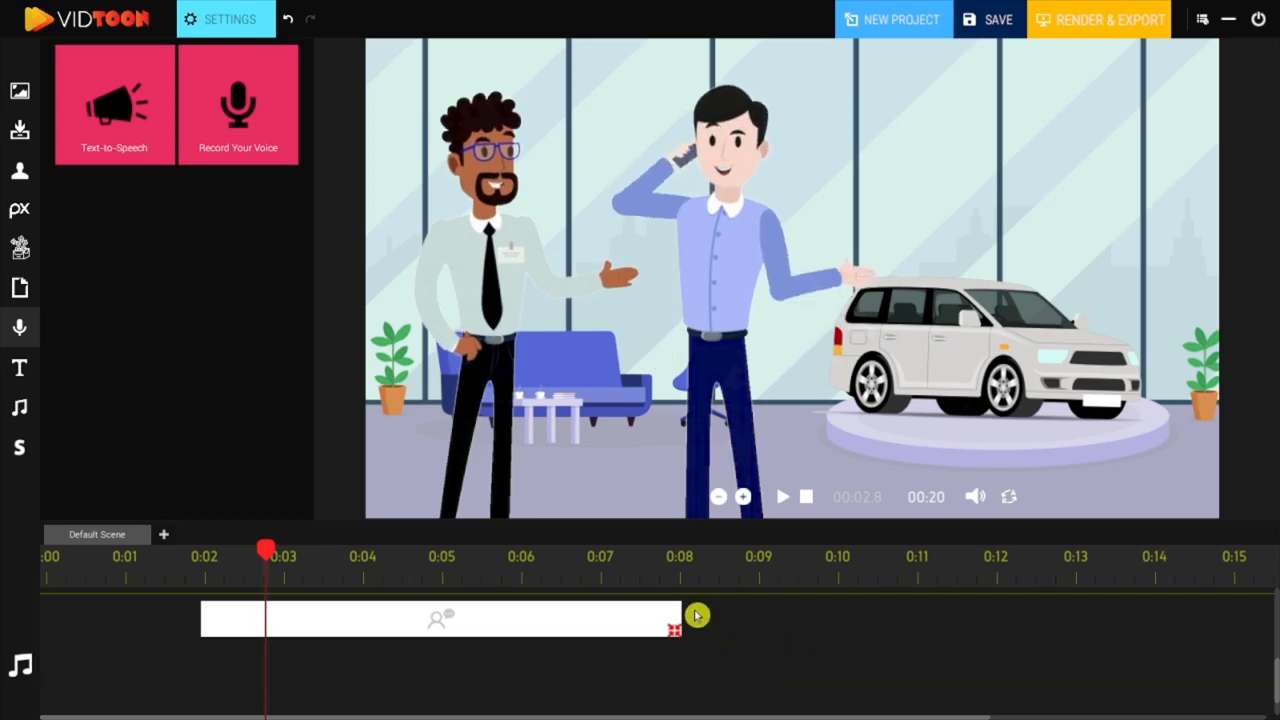
{"action": "left_click", "coordinate": [675, 614]}
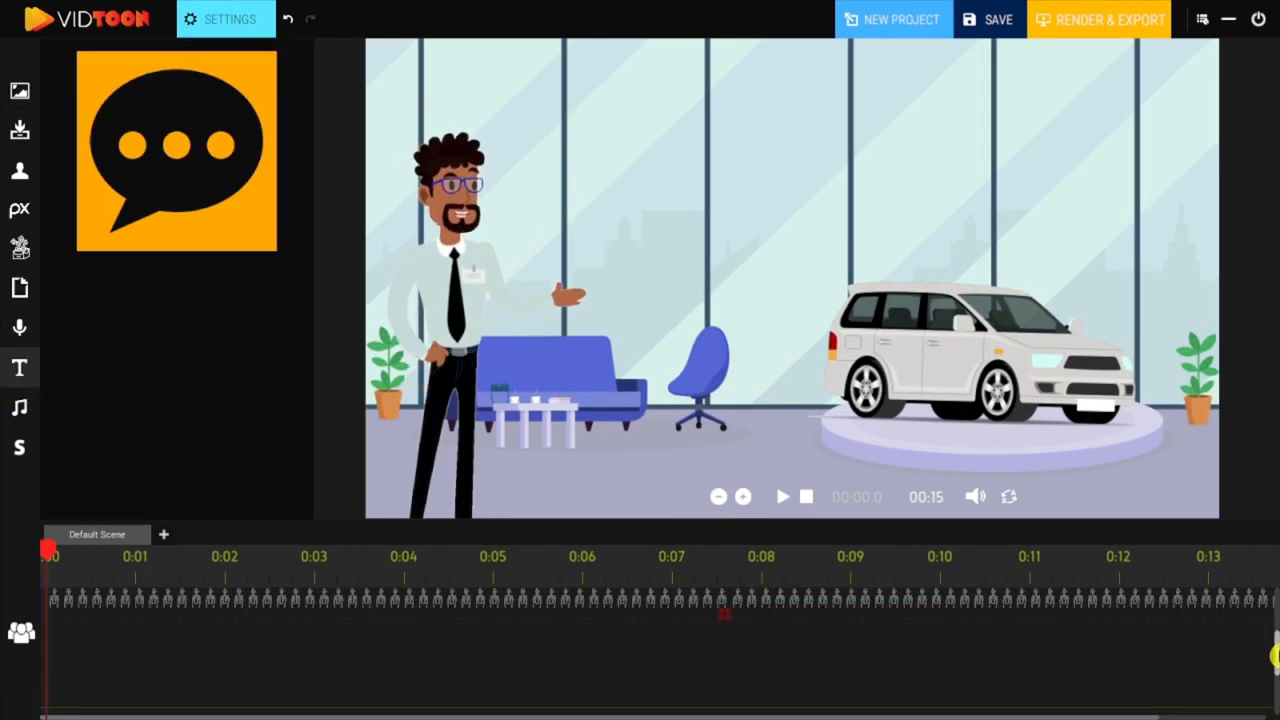
Step: Add a text clip from 0:01 to 0:05 starting with "Are you" in Alegreya-Black on a grey background, and preview it
{"action": "left_click_drag", "start_coordinate": [1276, 655], "coordinate": [1276, 672]}
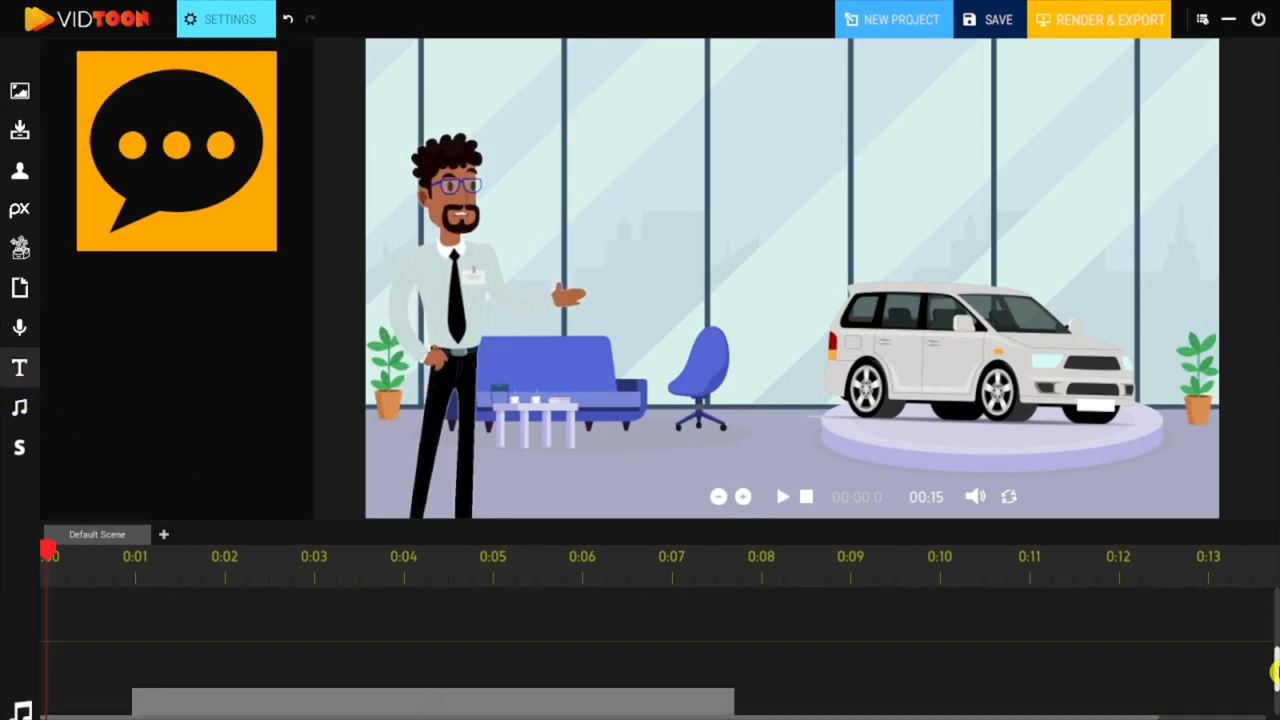
{"action": "left_click_drag", "start_coordinate": [137, 154], "coordinate": [186, 614]}
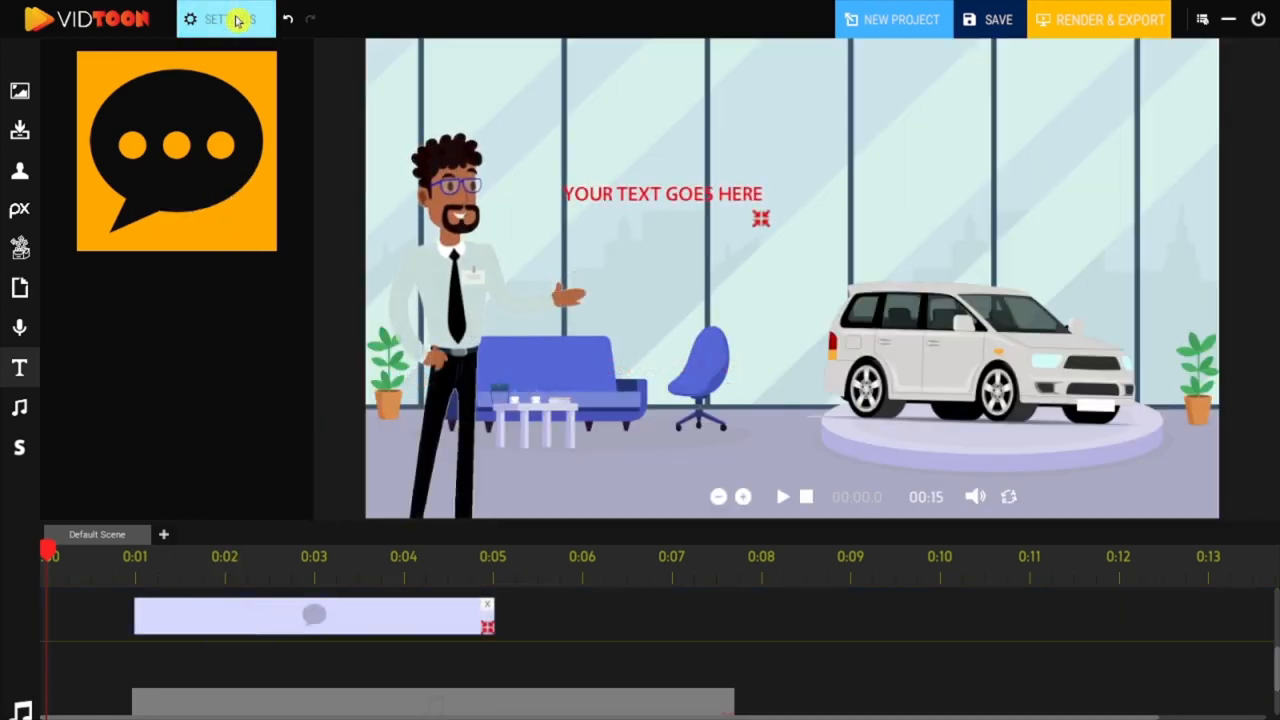
{"action": "left_click", "coordinate": [237, 20]}
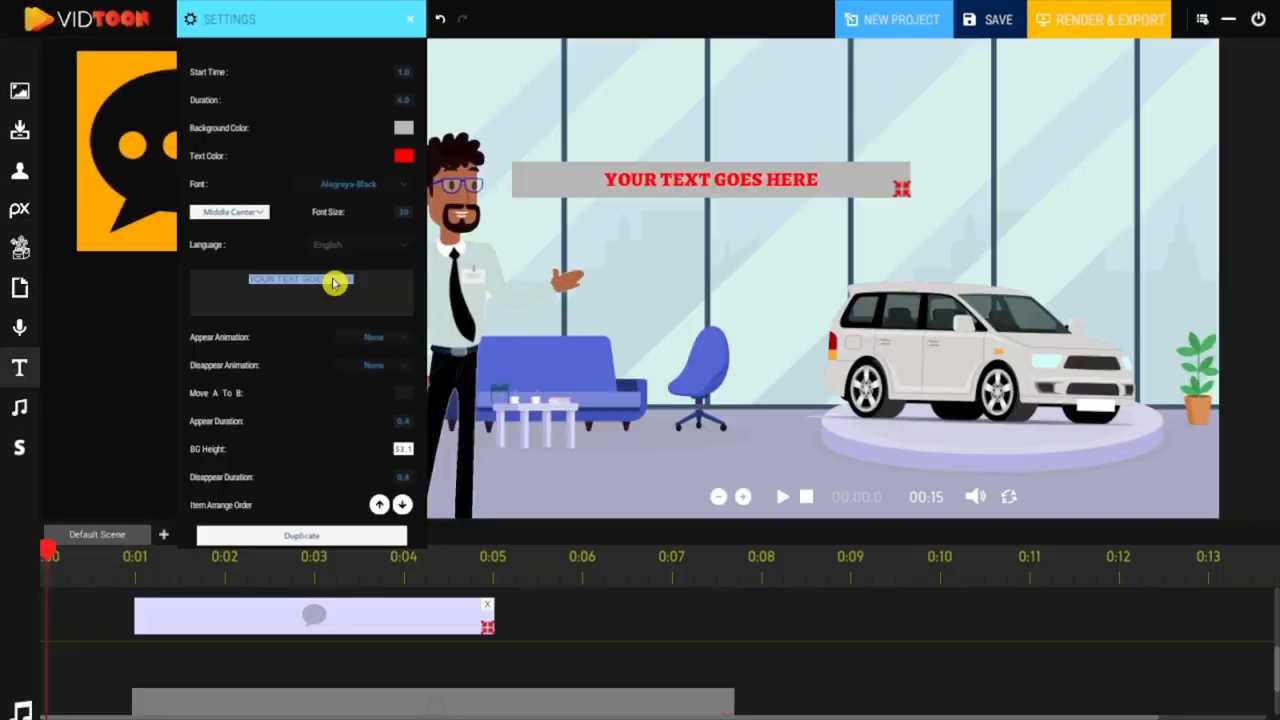
{"action": "type", "text": "Are you"}
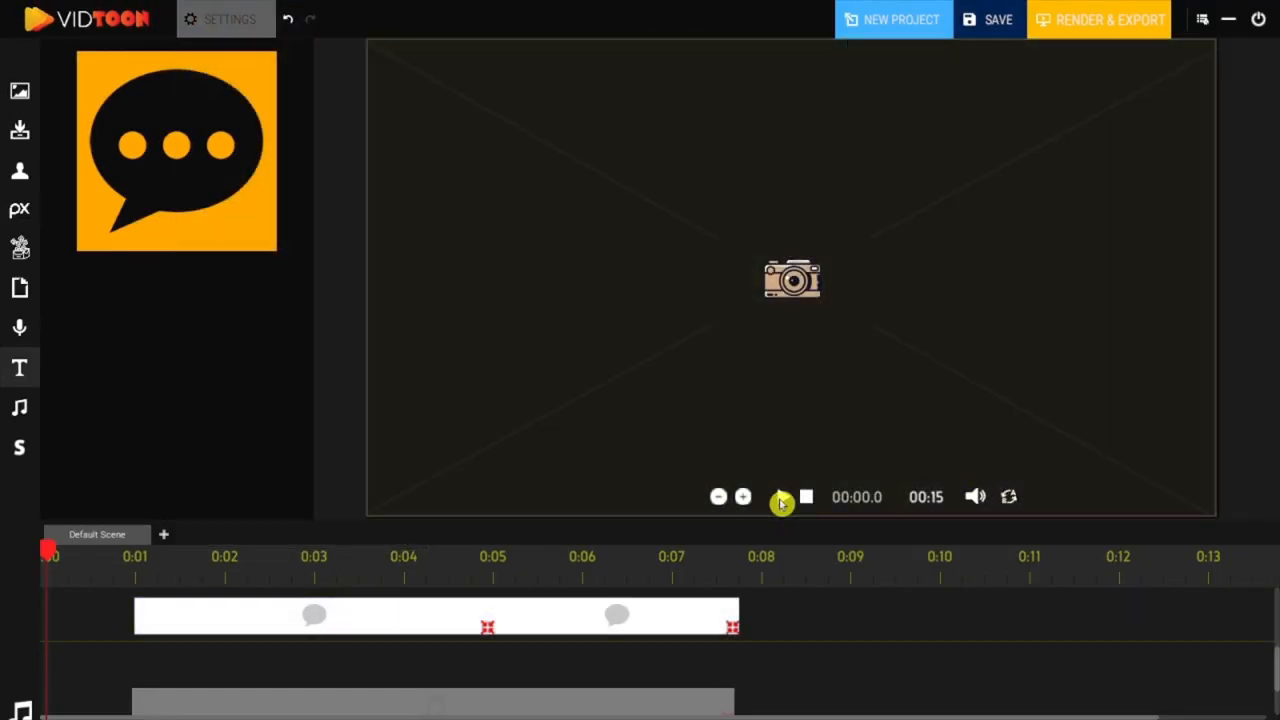
{"action": "left_click", "coordinate": [781, 498]}
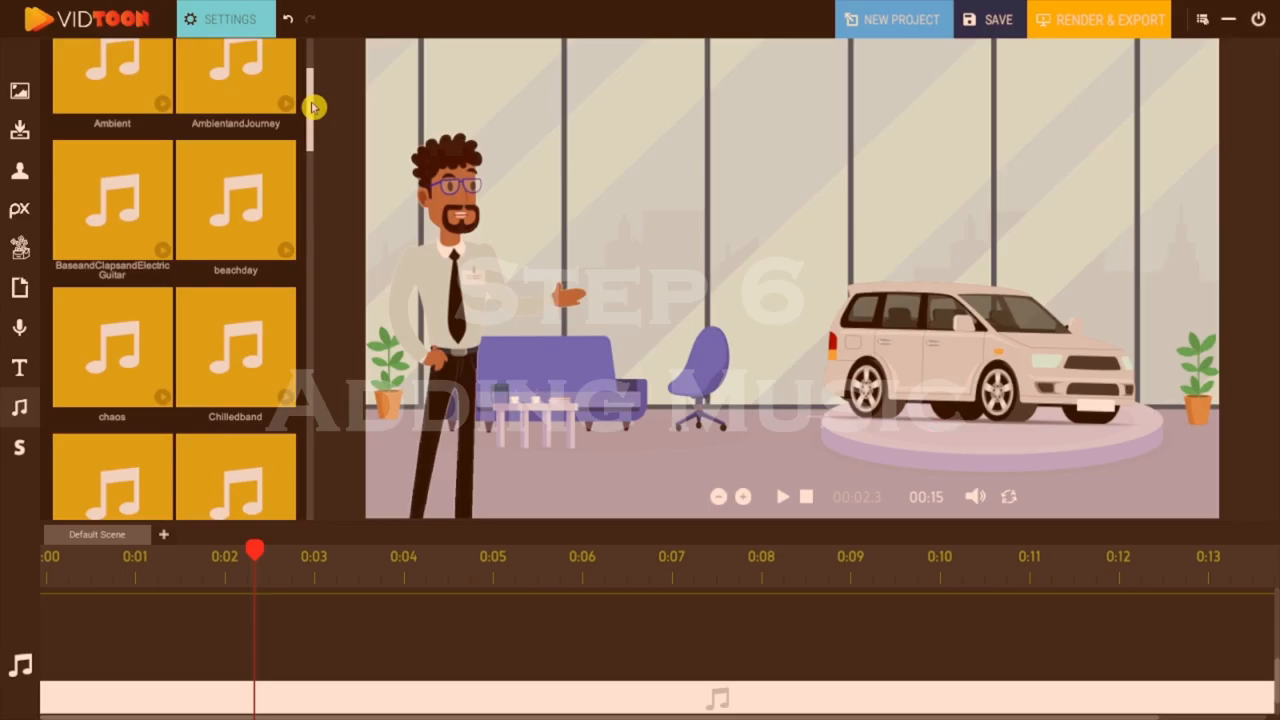
Step: Add the Dancebattle music track at the start of the audio track and stretch it to 15 seconds
{"action": "left_click_drag", "start_coordinate": [311, 106], "coordinate": [310, 207]}
{"action": "left_click_drag", "start_coordinate": [311, 207], "coordinate": [311, 224]}
{"action": "left_click_drag", "start_coordinate": [240, 370], "coordinate": [152, 632]}
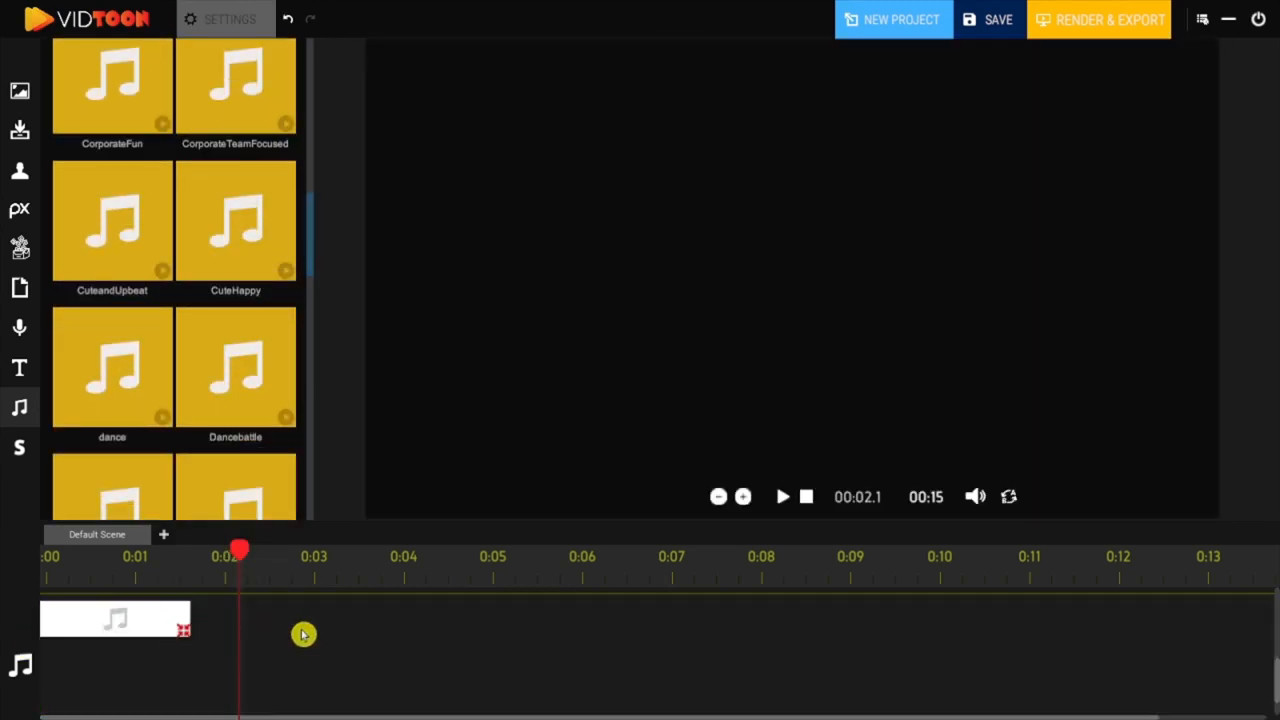
{"action": "left_click_drag", "start_coordinate": [303, 634], "coordinate": [1168, 634]}
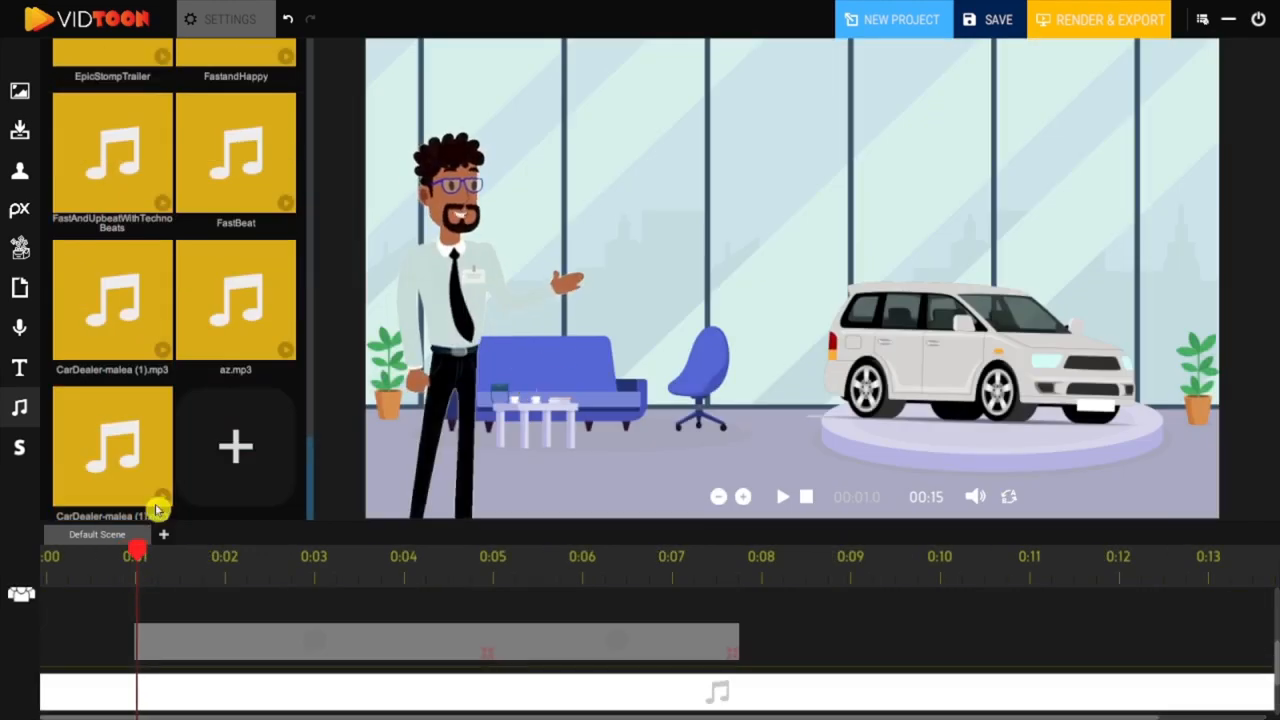
Step: Lower the music clip's volume to a little under half and preview the scene from the start
{"action": "left_click", "coordinate": [233, 452]}
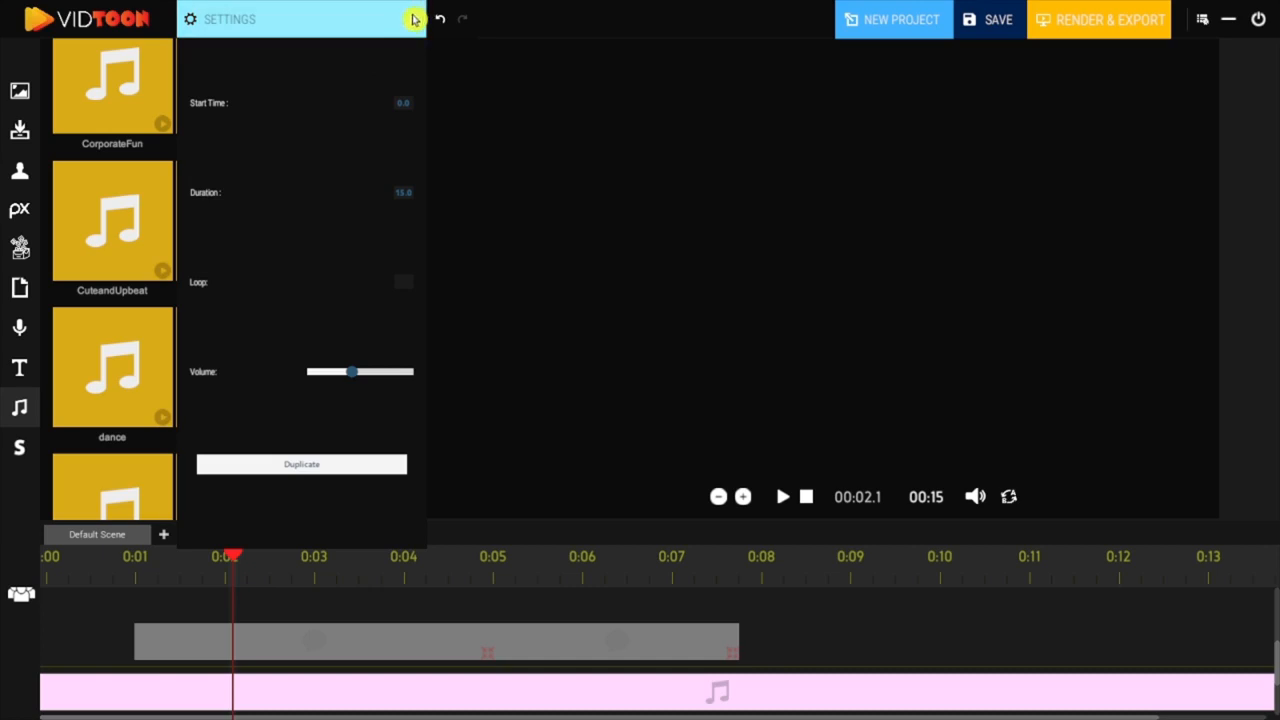
{"action": "left_click", "coordinate": [414, 19]}
{"action": "left_click", "coordinate": [806, 497]}
{"action": "left_click", "coordinate": [787, 498]}
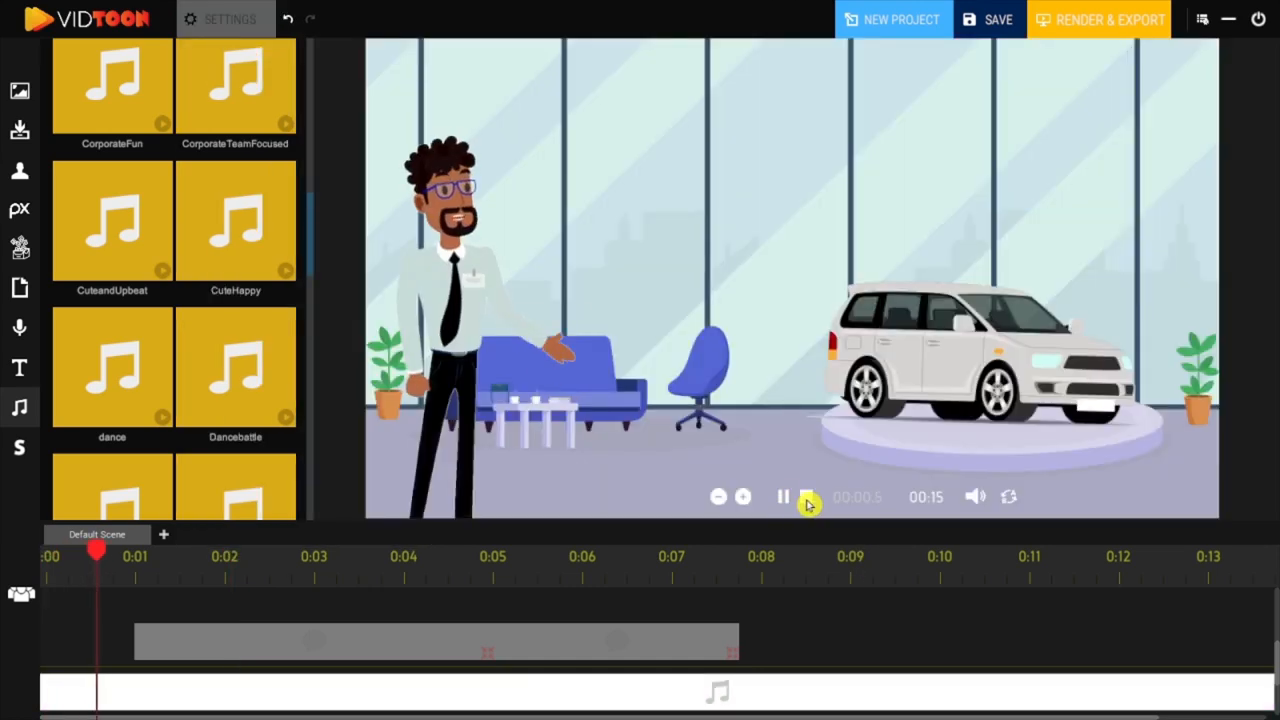
{"action": "left_click", "coordinate": [806, 497]}
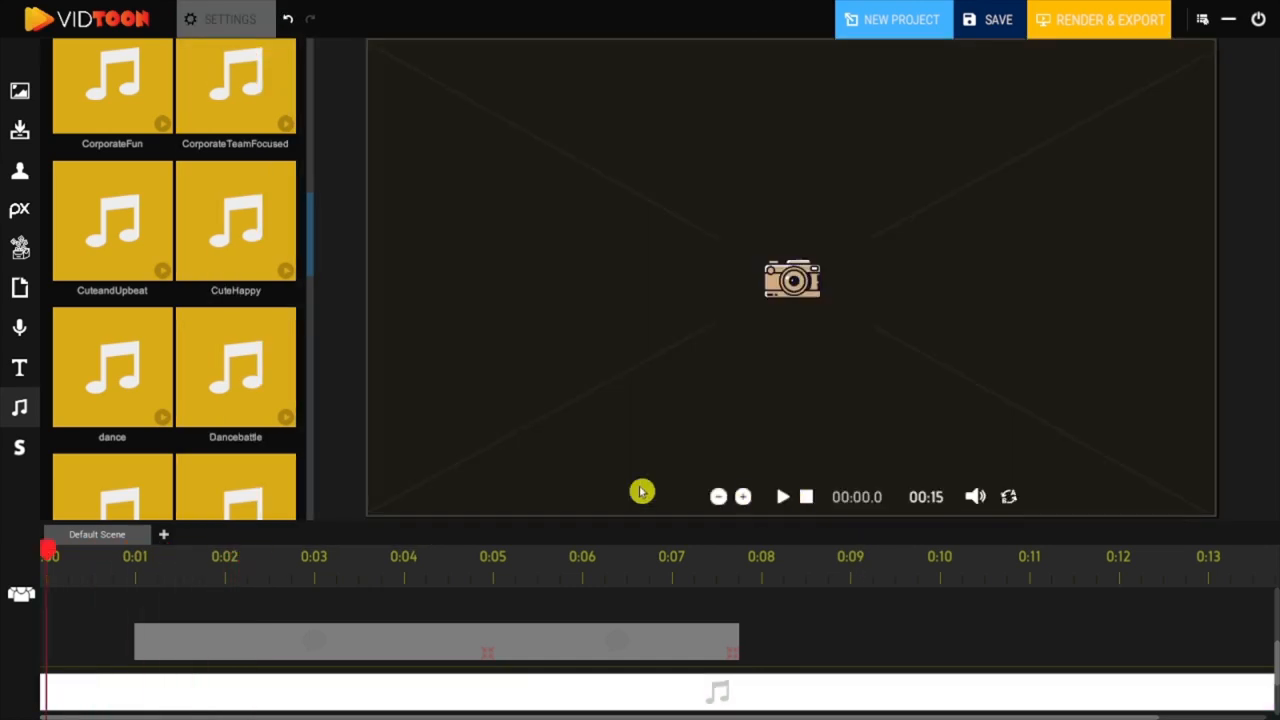
Step: Load the CarDealer-malea (1).mp3 file from the Desktop into the music library
{"action": "left_click_drag", "start_coordinate": [313, 251], "coordinate": [302, 516]}
{"action": "left_click", "coordinate": [131, 576]}
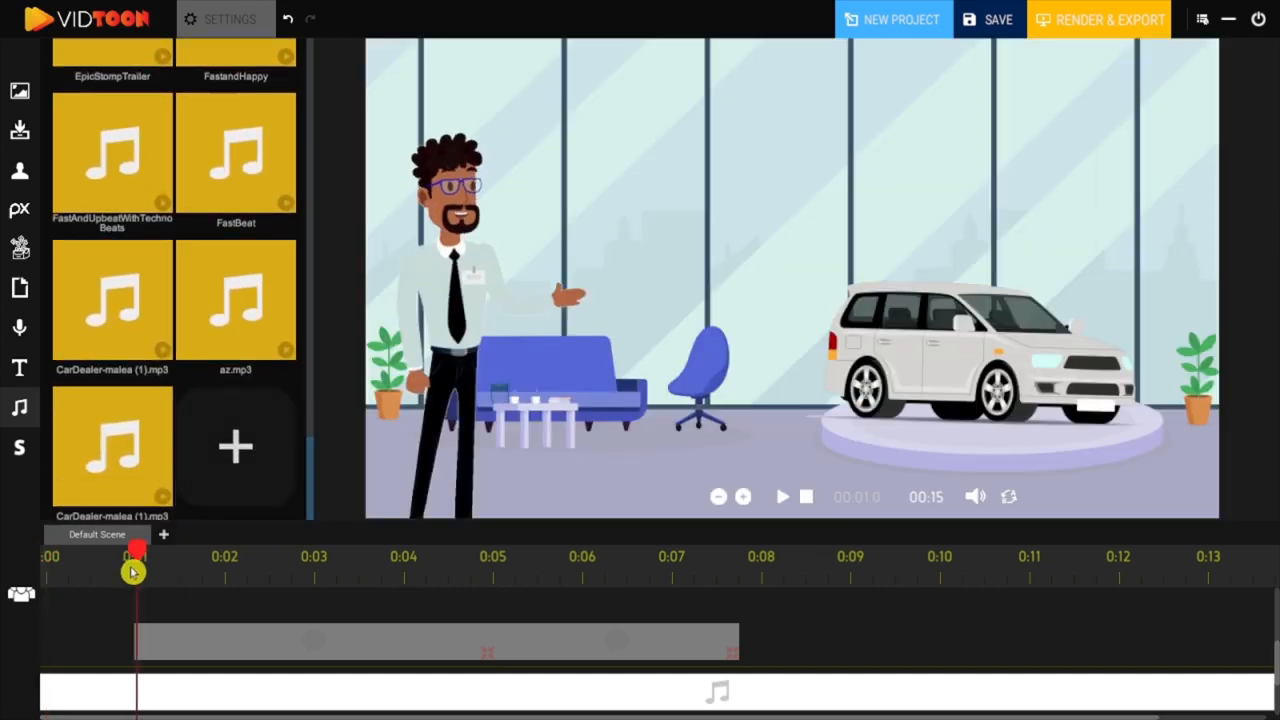
{"action": "left_click", "coordinate": [236, 452]}
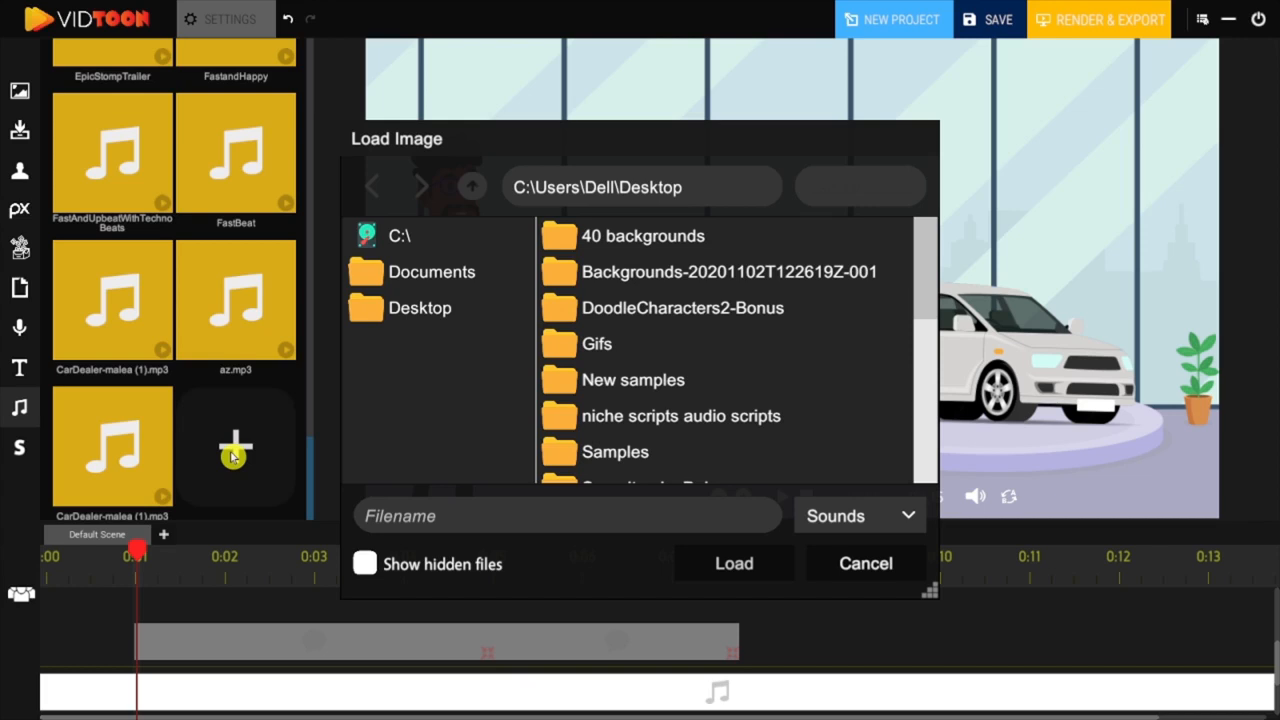
{"action": "scroll", "coordinate": [720, 360], "scroll_direction": "down", "scroll_amount": 10}
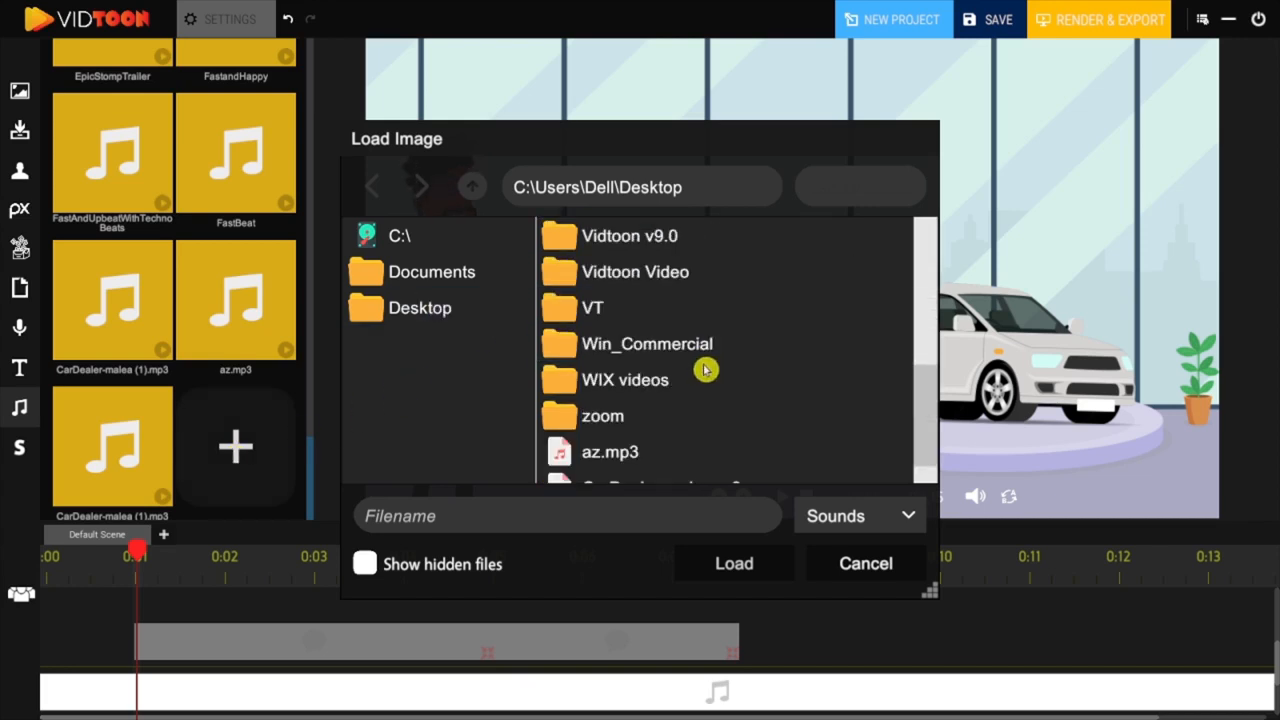
{"action": "left_click", "coordinate": [697, 471]}
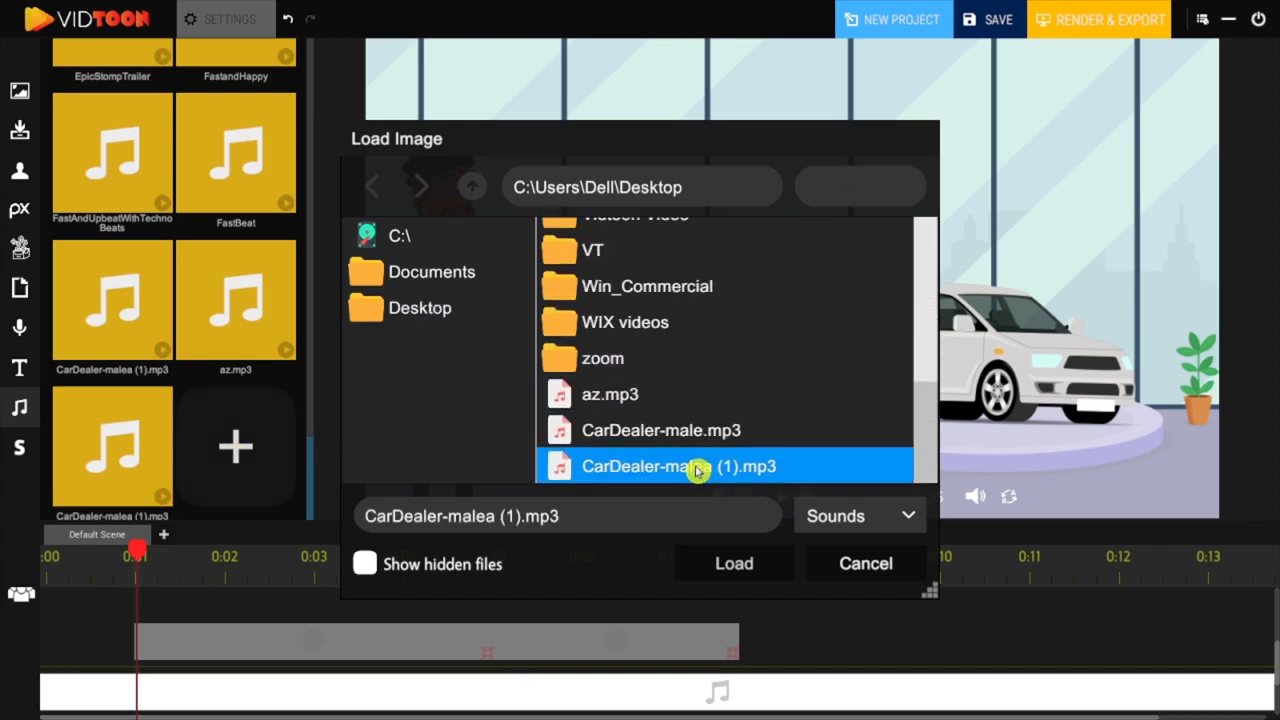
{"action": "left_click", "coordinate": [748, 551]}
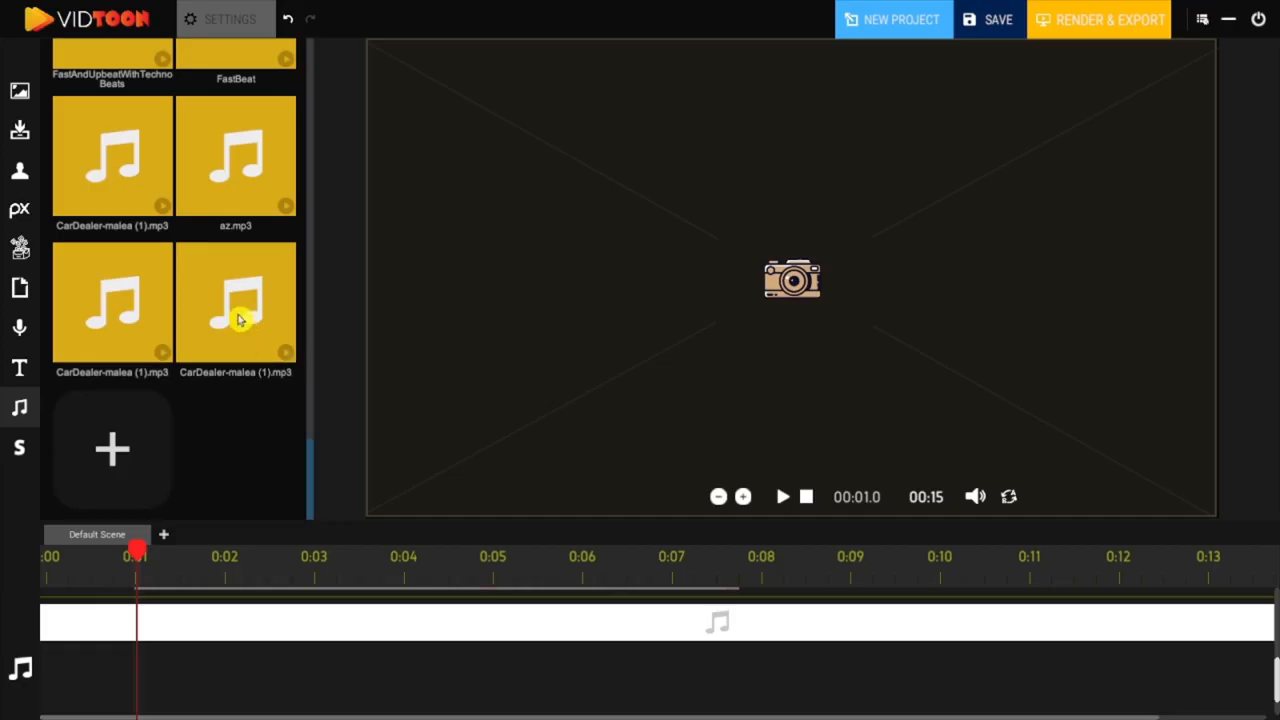
Step: Add the imported CarDealer-malea (1).mp3 clip beneath the music track starting at 1.0 second, and preview the scene from the start
{"action": "left_click_drag", "start_coordinate": [266, 534], "coordinate": [209, 674]}
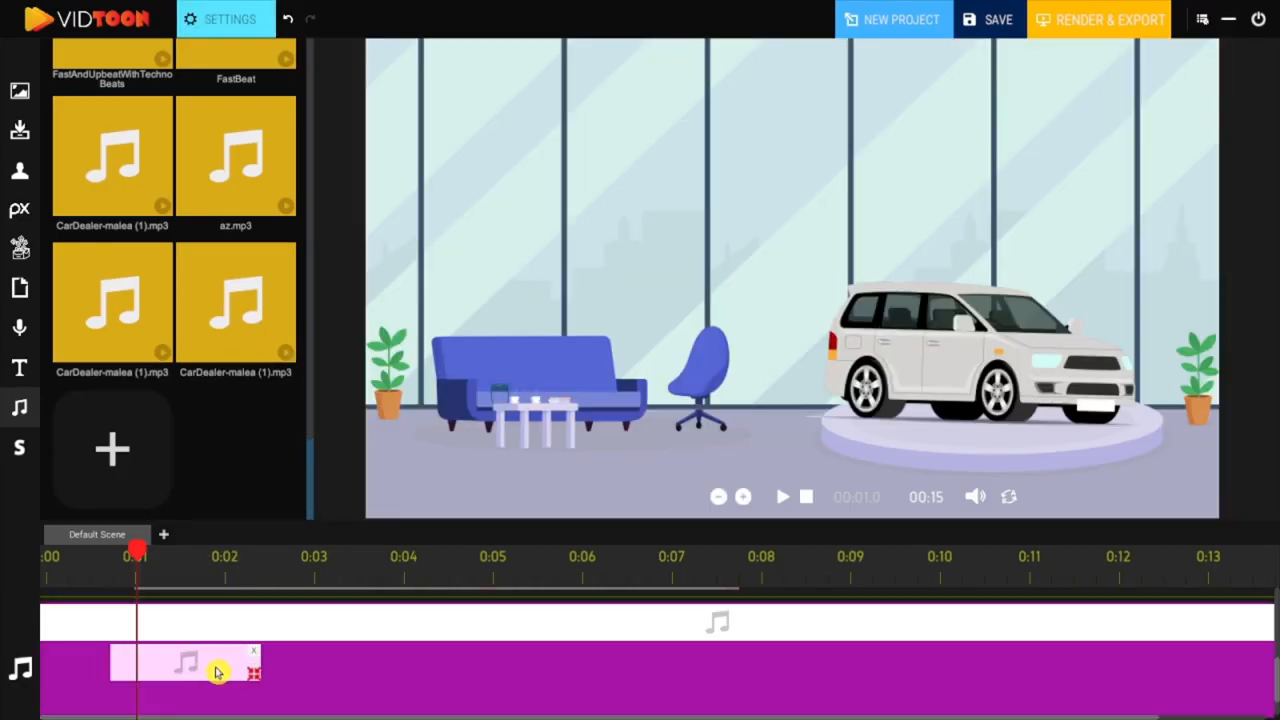
{"action": "left_click_drag", "start_coordinate": [216, 672], "coordinate": [209, 672]}
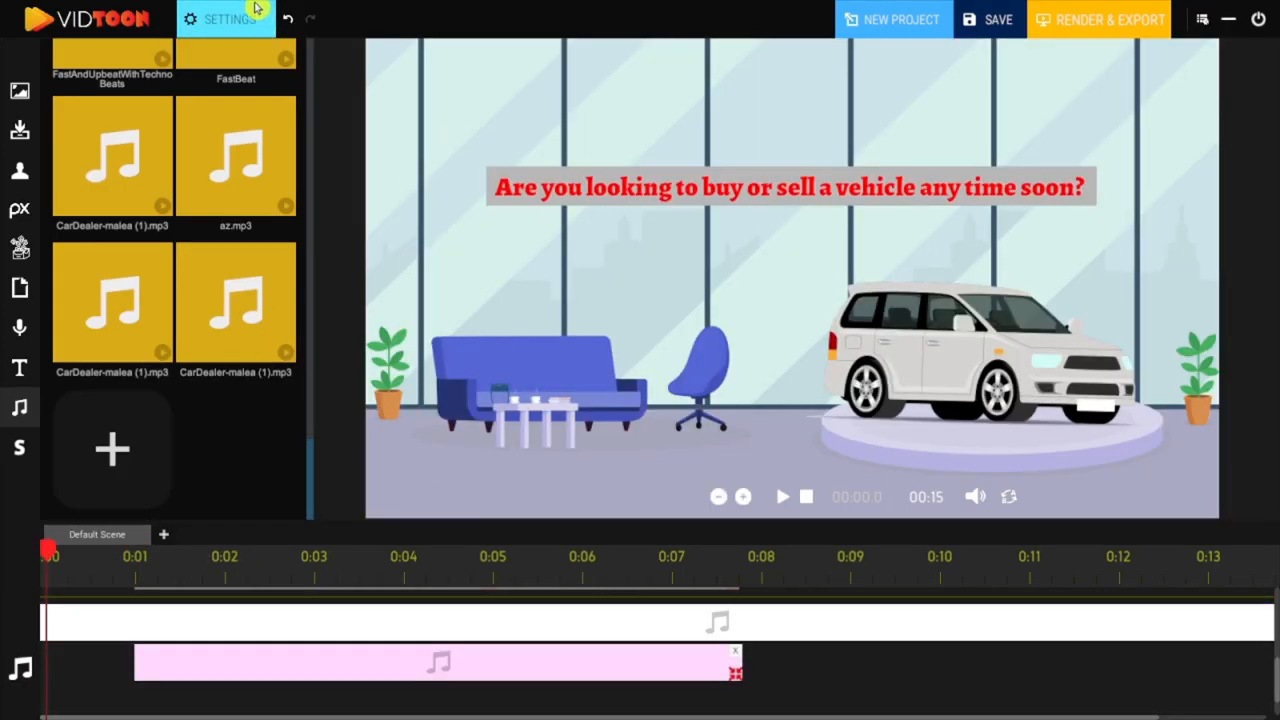
{"action": "left_click", "coordinate": [256, 12]}
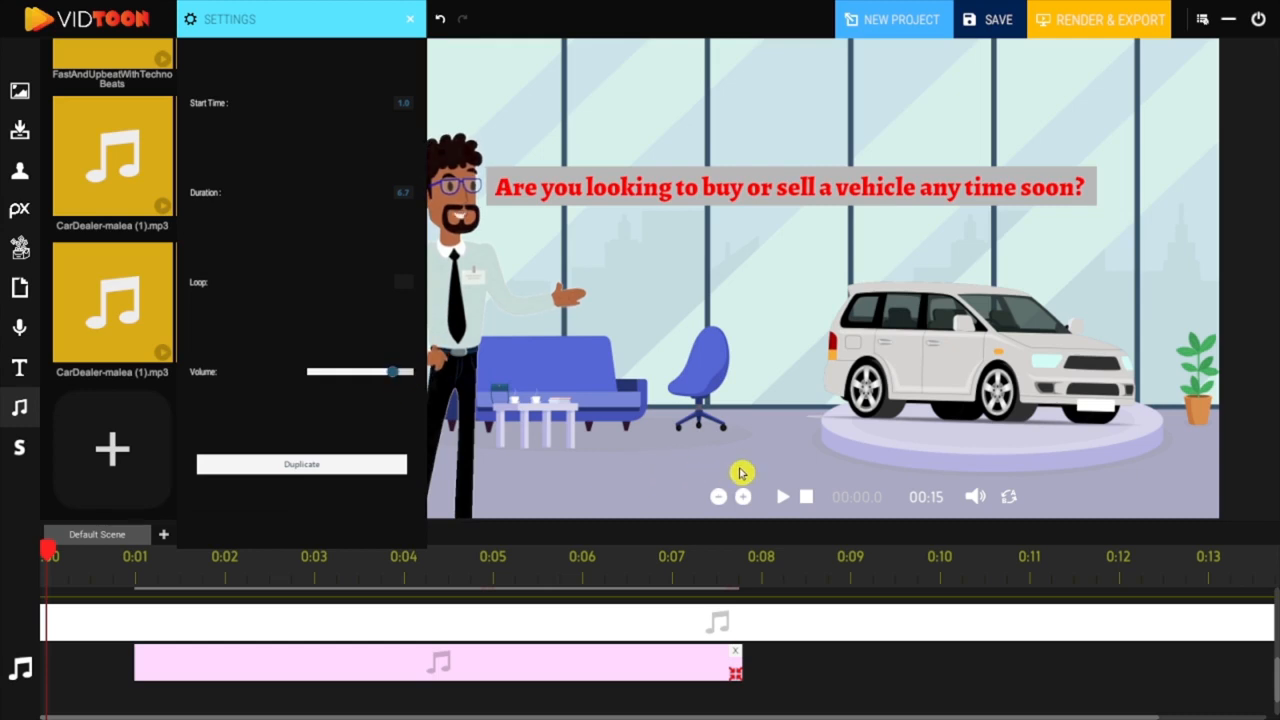
{"action": "left_click", "coordinate": [808, 497]}
{"action": "left_click", "coordinate": [783, 497]}
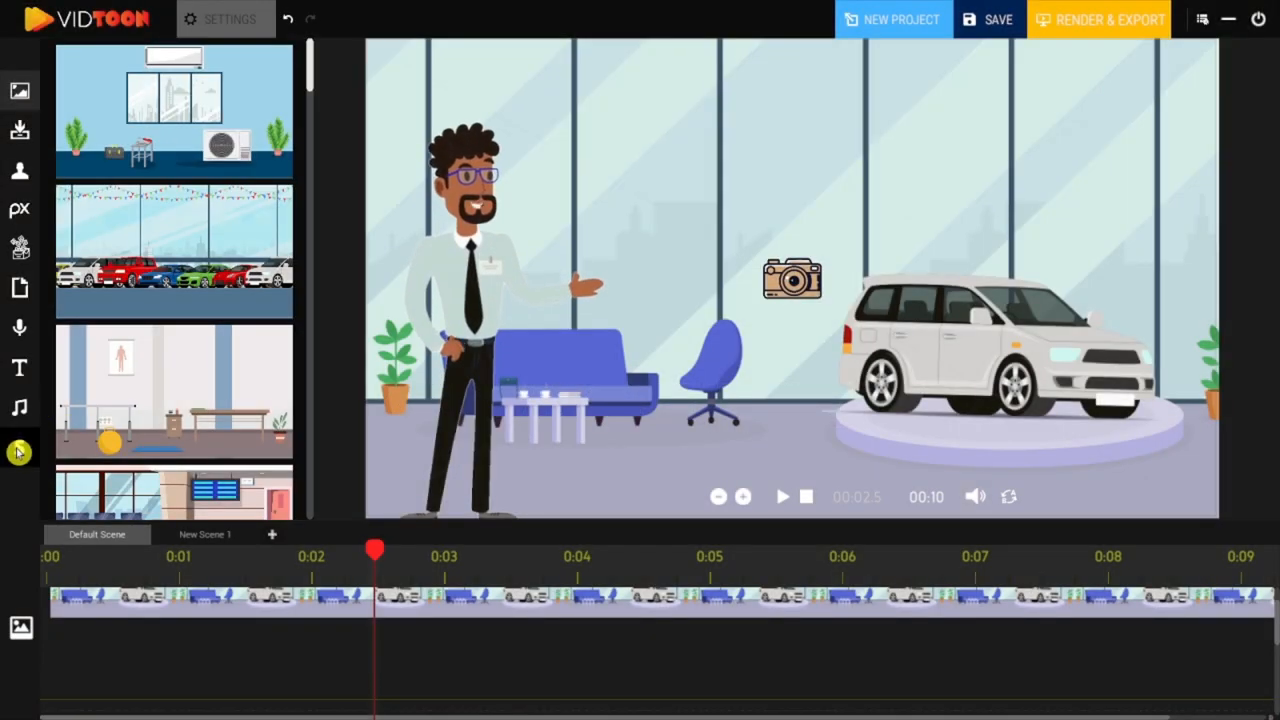
Step: Try adding a scene from the scenes list, and add a second scene after newScene
{"action": "left_click", "coordinate": [18, 452]}
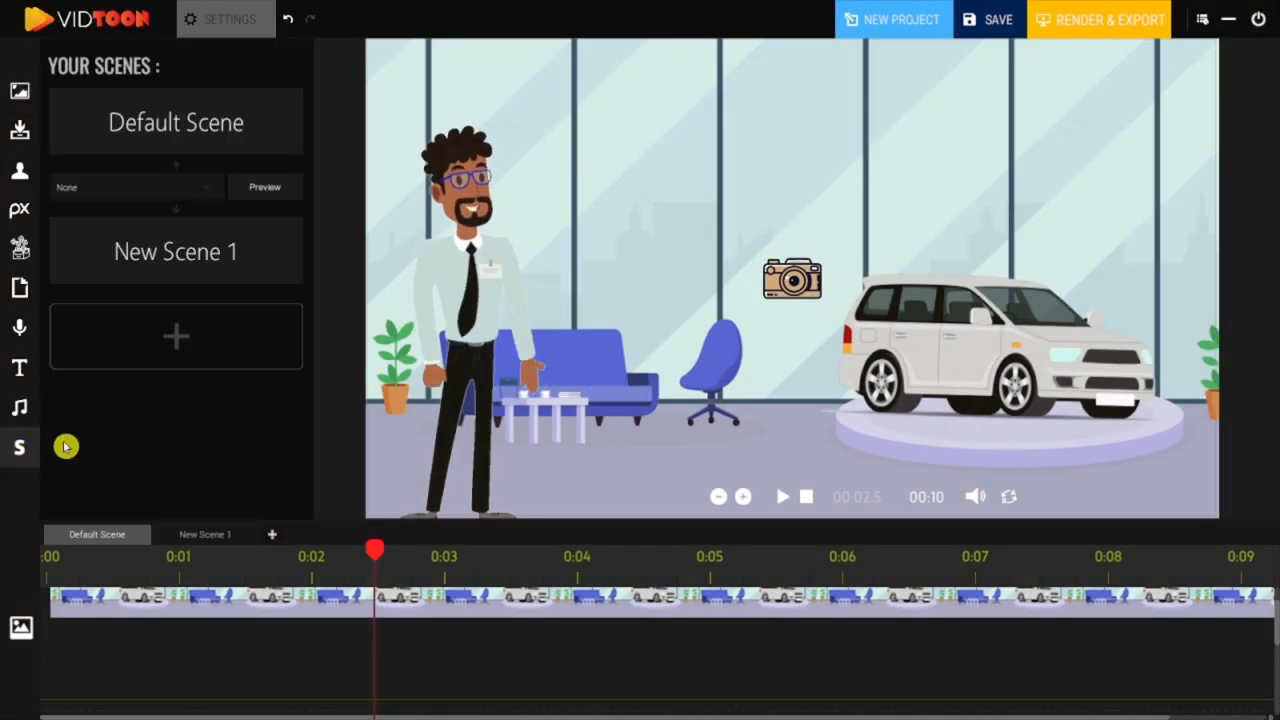
{"action": "left_click", "coordinate": [181, 334]}
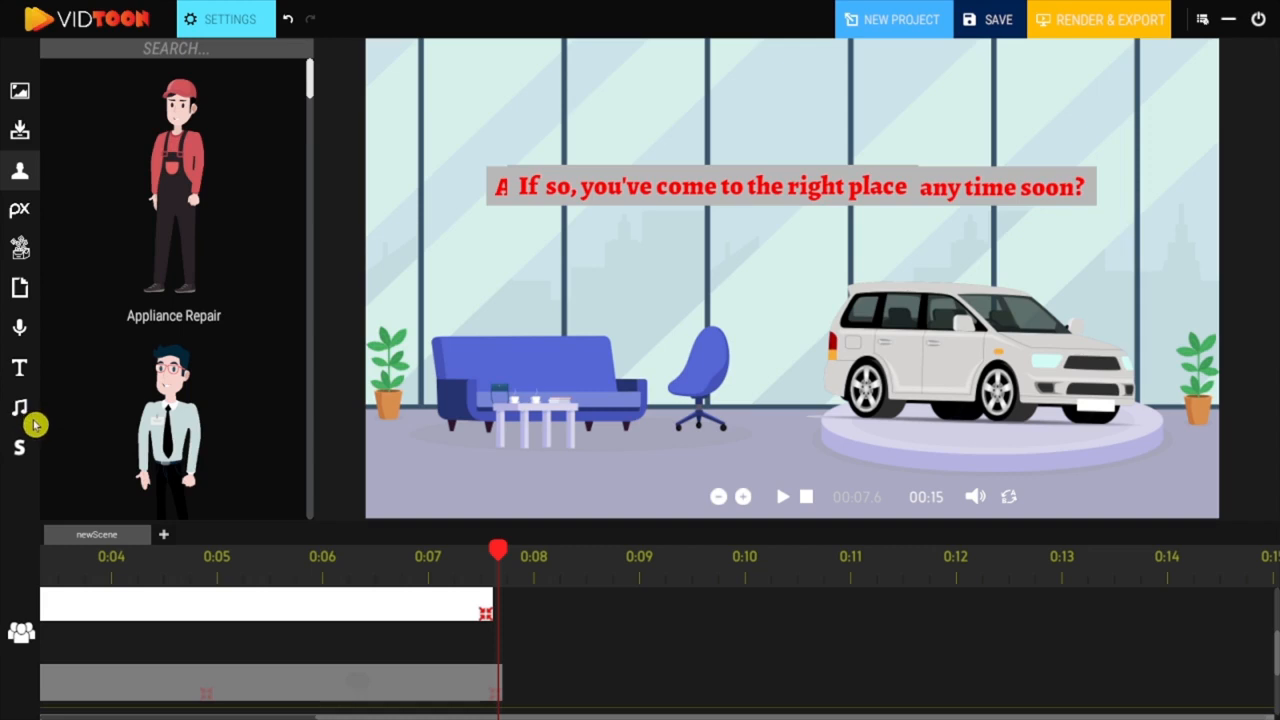
{"action": "left_click_drag", "start_coordinate": [421, 572], "coordinate": [260, 580]}
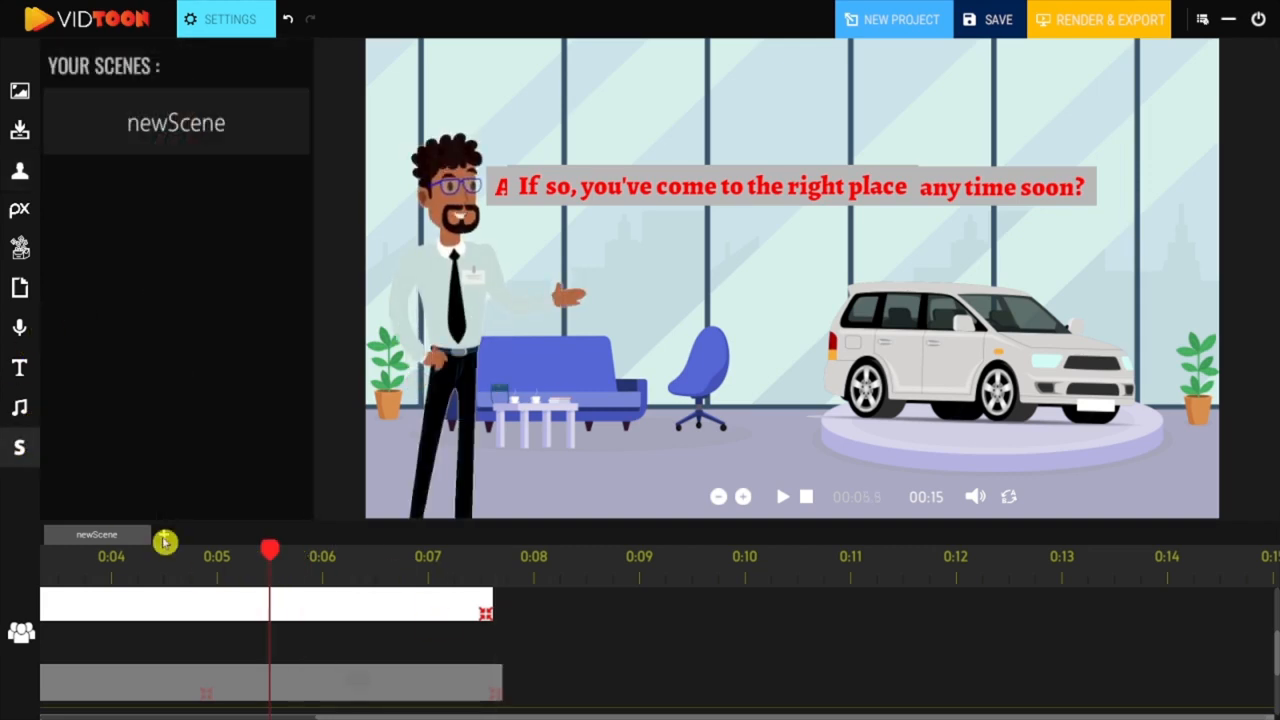
{"action": "left_click", "coordinate": [164, 539]}
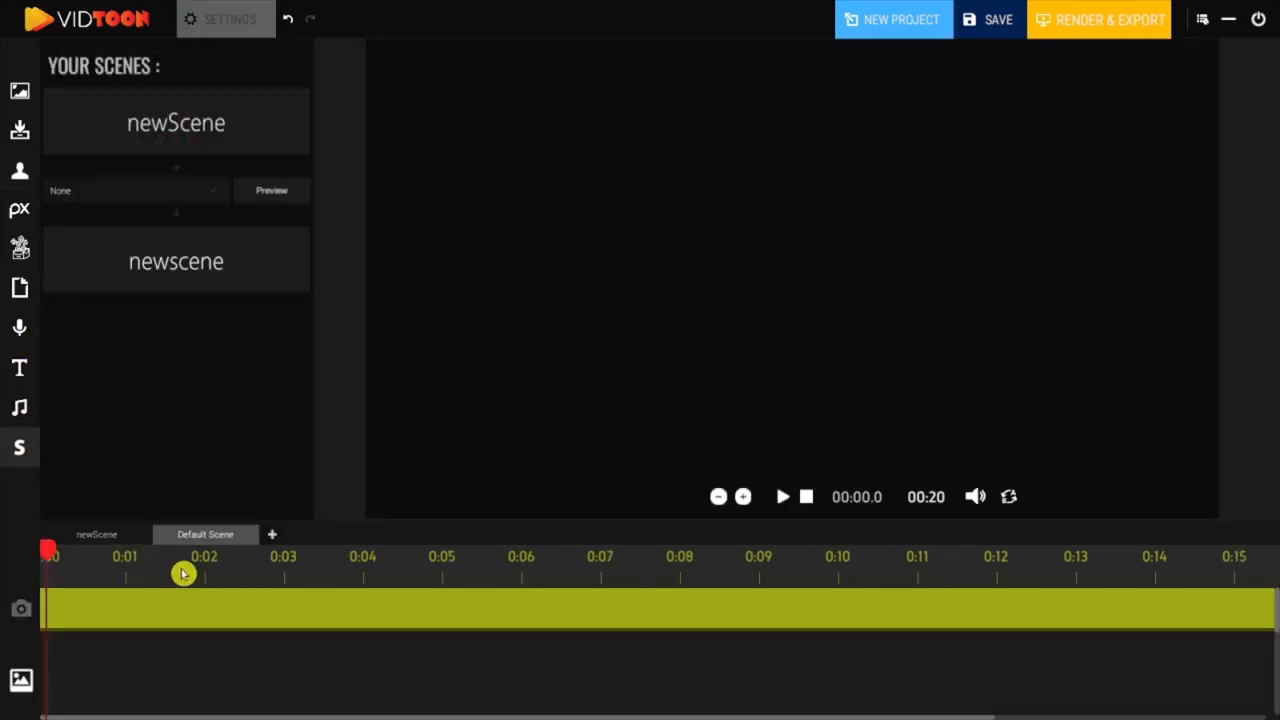
Step: Add the showroom background with bunting and a row of coloured cars at the start of scene 2, and resize it on the stage
{"action": "left_click", "coordinate": [20, 92]}
{"action": "left_click_drag", "start_coordinate": [99, 247], "coordinate": [453, 103]}
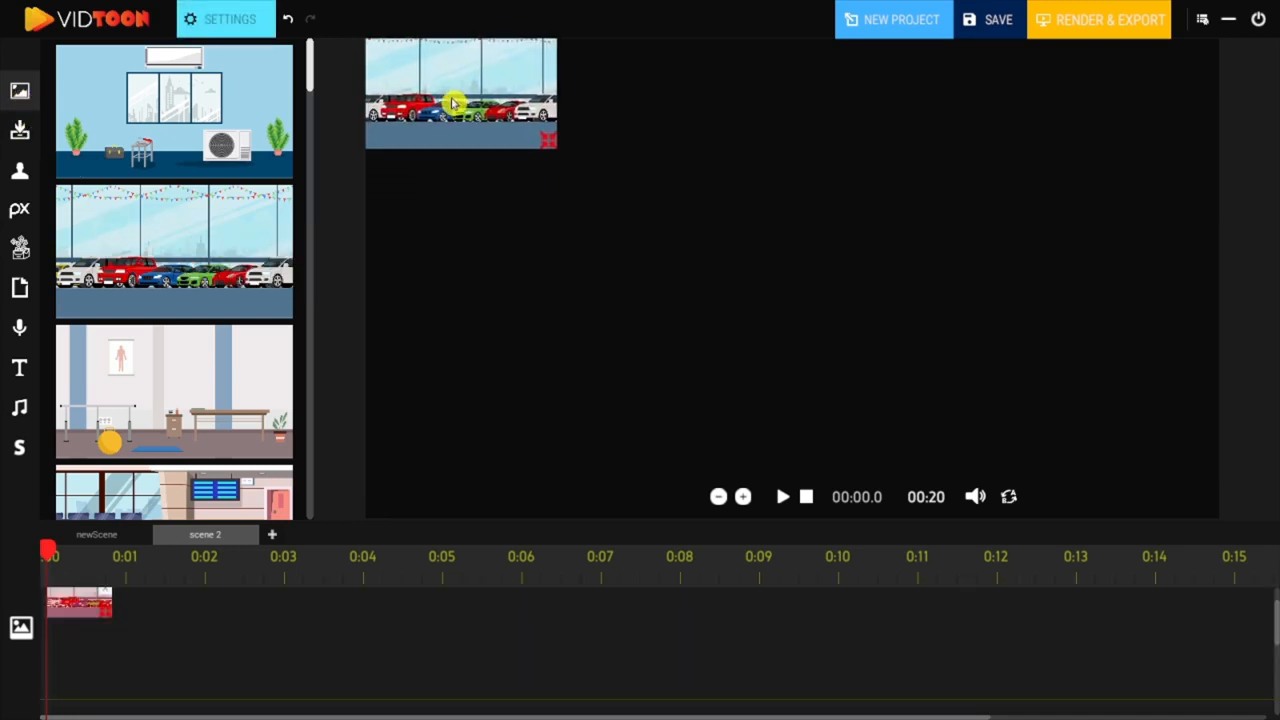
{"action": "left_click_drag", "start_coordinate": [552, 156], "coordinate": [545, 131]}
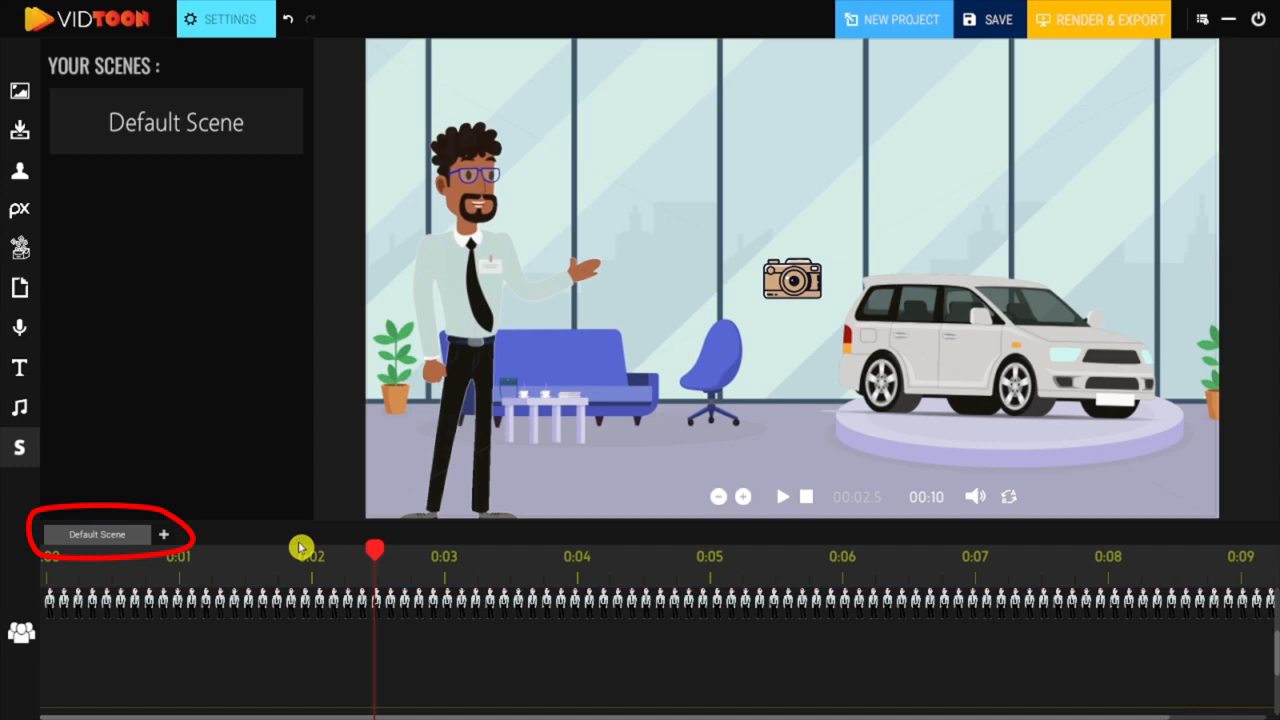
Step: Add two new scenes beside the default scene and open New Scene 1
{"action": "left_click", "coordinate": [165, 536]}
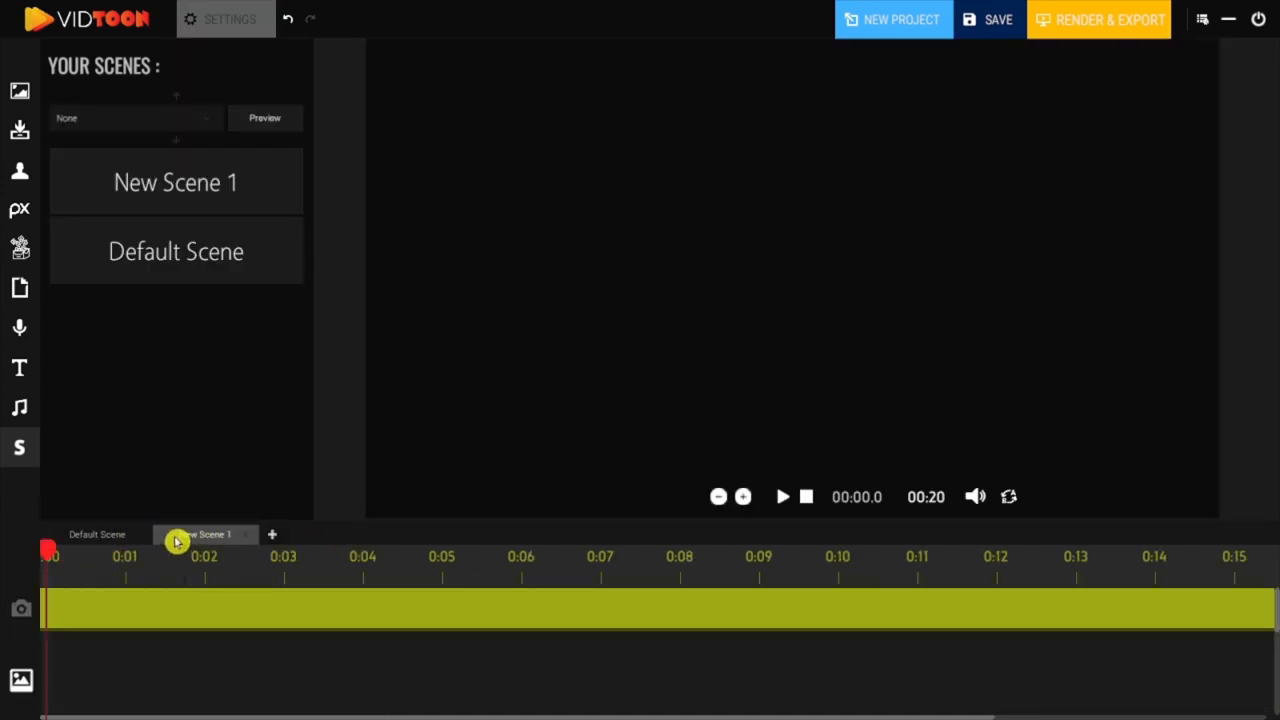
{"action": "left_click", "coordinate": [275, 538]}
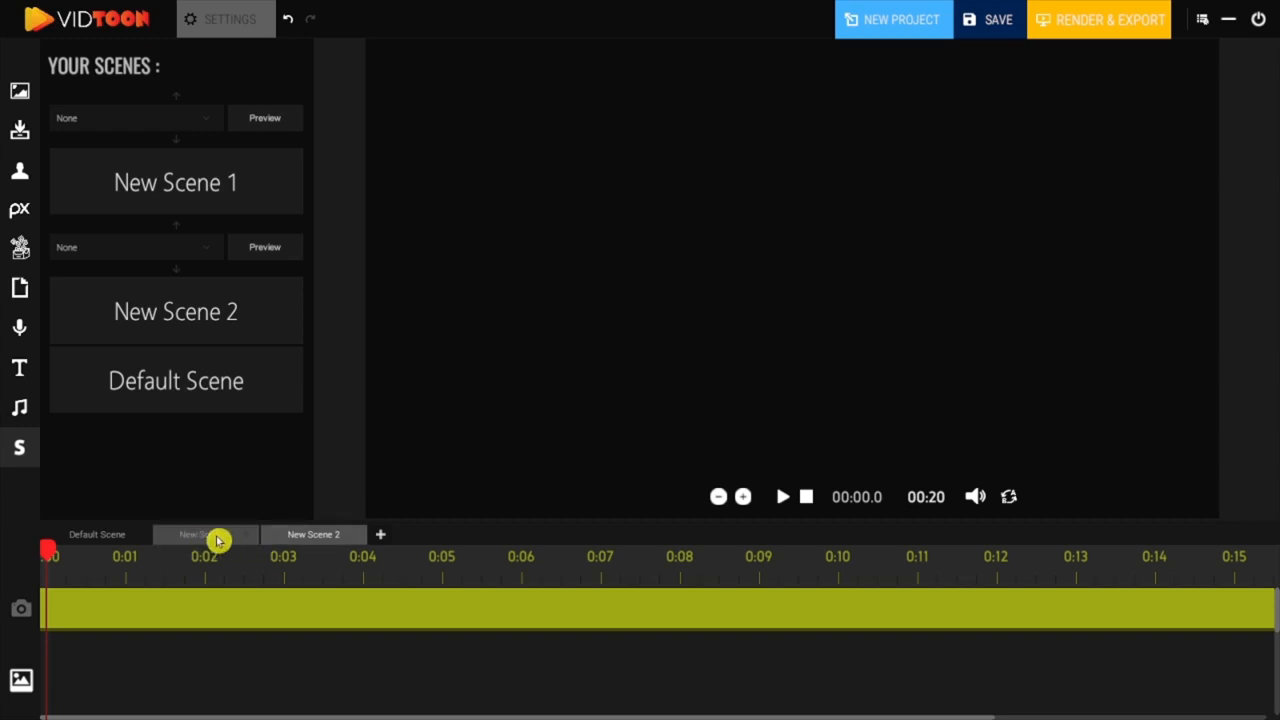
{"action": "left_click", "coordinate": [218, 541]}
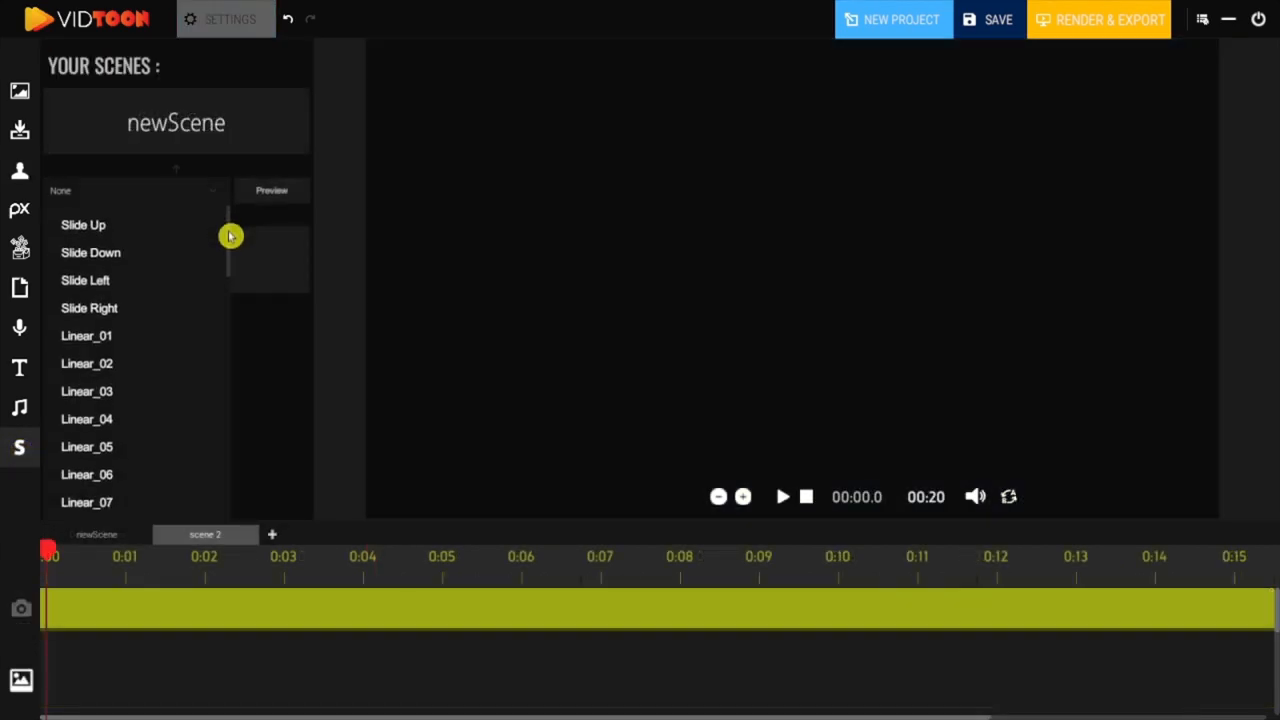
Step: Try the Circle_04 transition between newScene and scene 2
{"action": "scroll", "coordinate": [229, 247], "scroll_direction": "down", "scroll_amount": 2}
{"action": "left_click_drag", "start_coordinate": [229, 254], "coordinate": [220, 380]}
{"action": "left_click", "coordinate": [126, 340]}
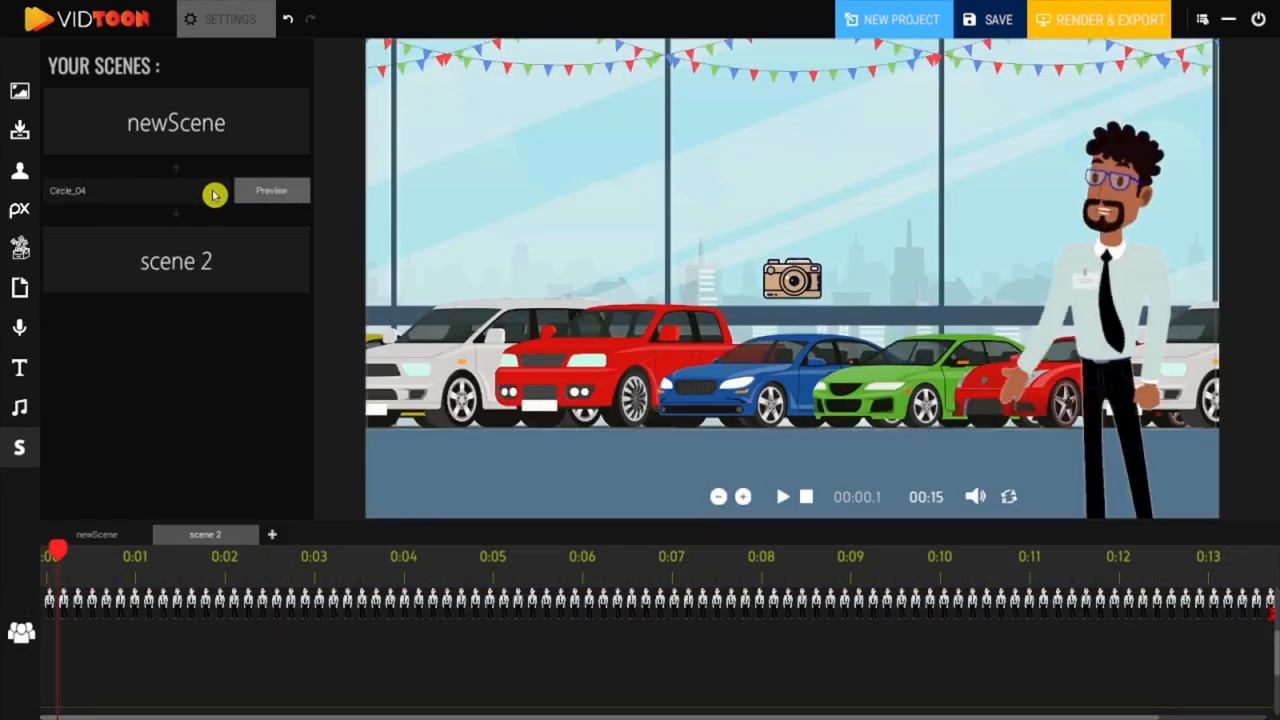
{"action": "left_click", "coordinate": [211, 194]}
{"action": "scroll", "coordinate": [143, 374], "scroll_direction": "down", "scroll_amount": 1}
{"action": "scroll", "coordinate": [144, 378], "scroll_direction": "down", "scroll_amount": 1}
{"action": "left_click", "coordinate": [113, 377]}
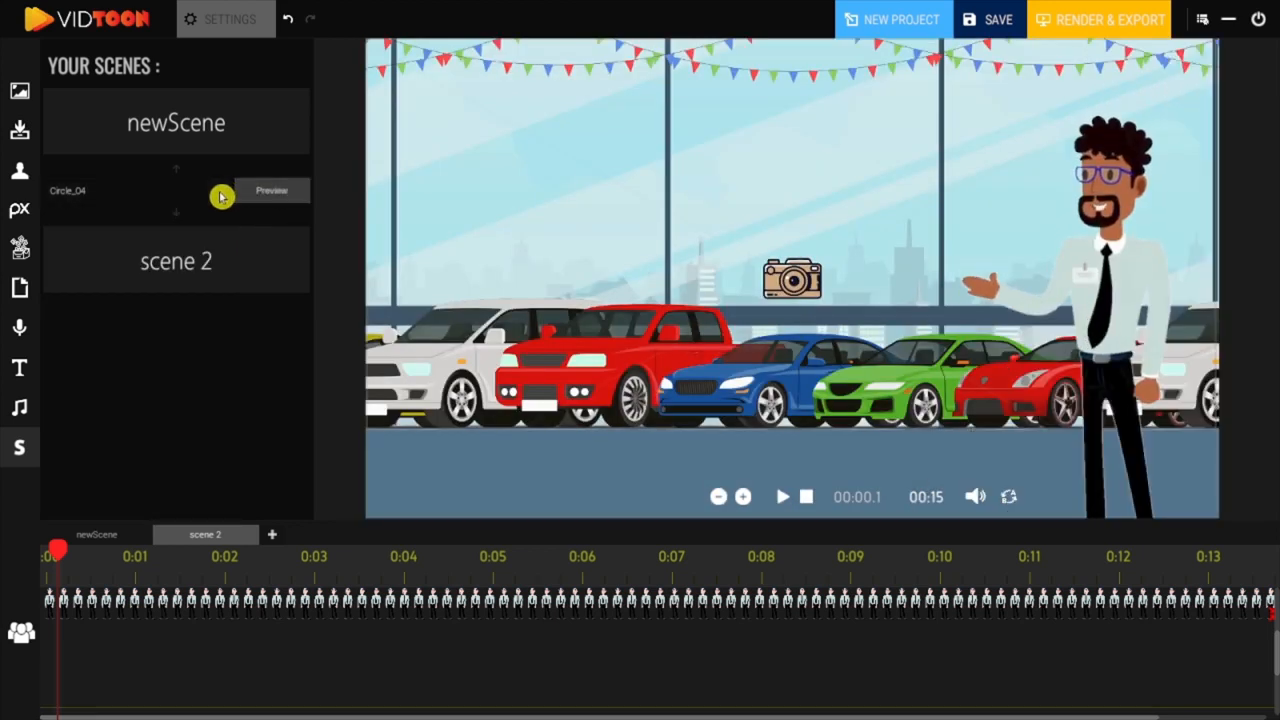
Step: Try the Circle_06 and Triangle_01 transitions between newScene and scene 2, previewing each one
{"action": "left_click", "coordinate": [215, 192]}
{"action": "left_click", "coordinate": [114, 369]}
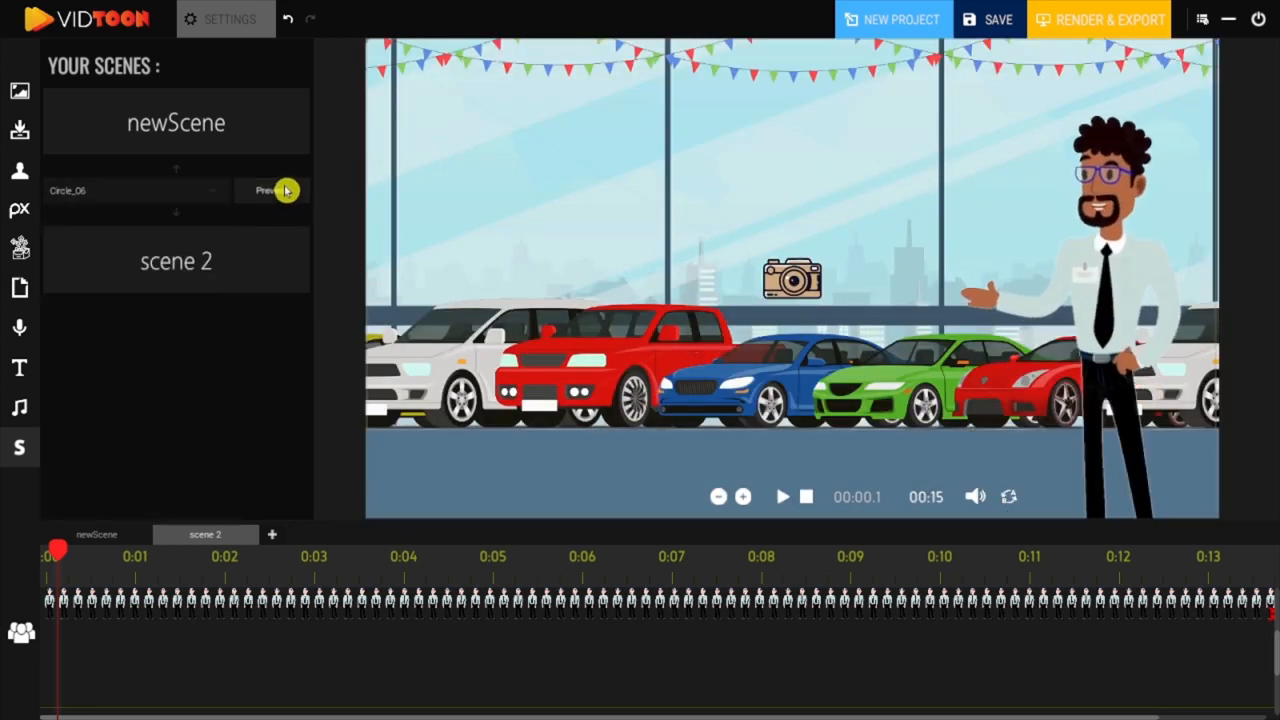
{"action": "left_click", "coordinate": [287, 192]}
{"action": "left_click", "coordinate": [209, 194]}
{"action": "scroll", "coordinate": [180, 323], "scroll_direction": "down", "scroll_amount": 15}
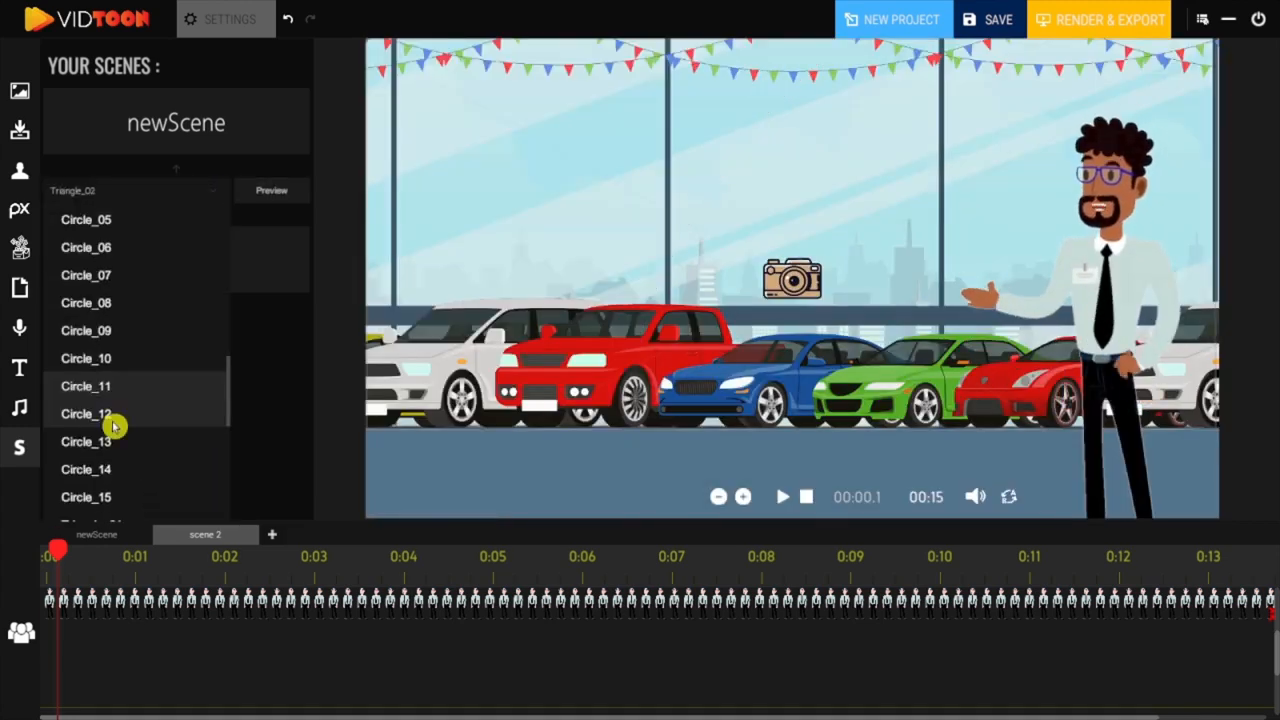
{"action": "scroll", "coordinate": [114, 424], "scroll_direction": "down", "scroll_amount": 3}
{"action": "left_click", "coordinate": [144, 426]}
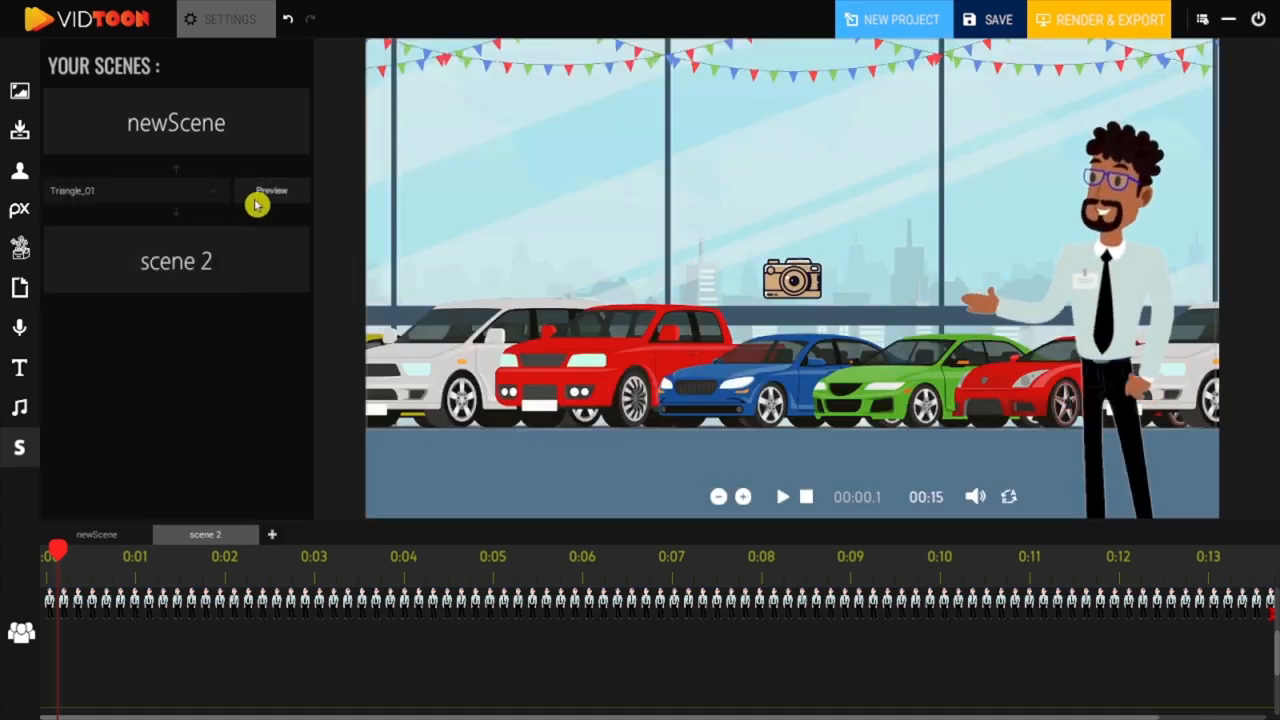
{"action": "left_click", "coordinate": [266, 194]}
Step: Try the Diagonal Squares and Hexagon transitions between newScene and scene 2, previewing each one
{"action": "left_click", "coordinate": [216, 191]}
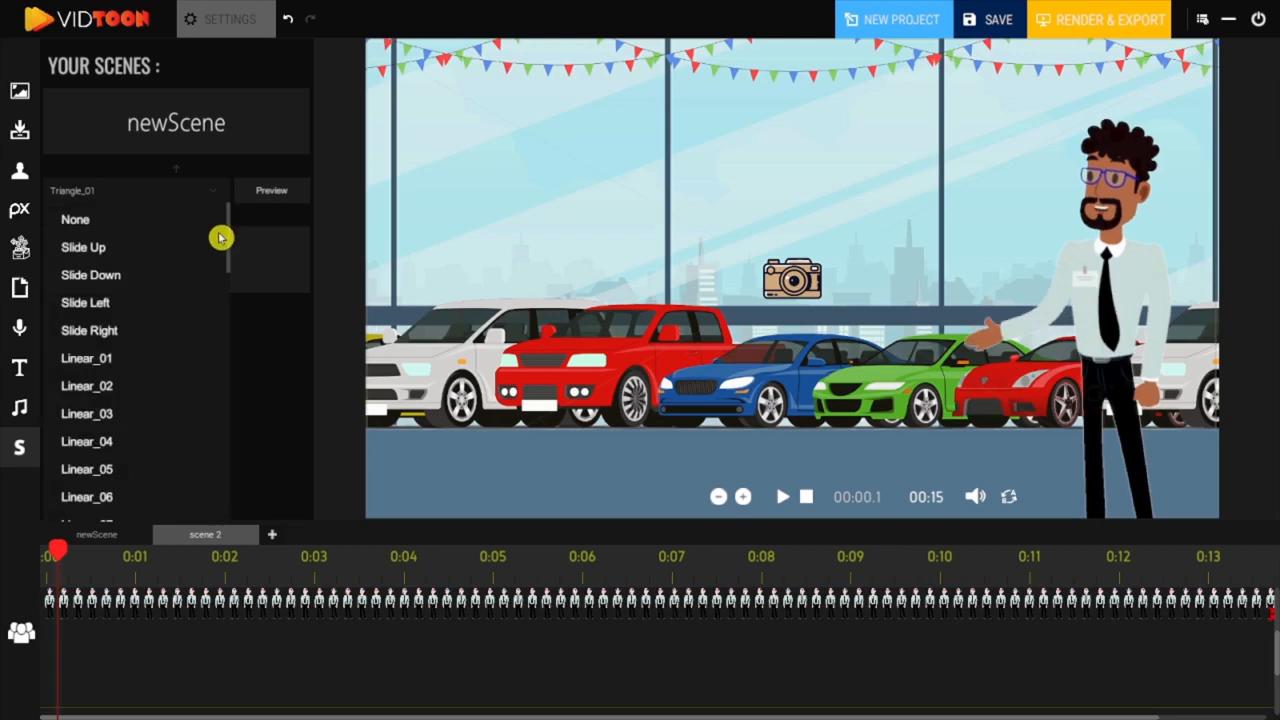
{"action": "scroll", "coordinate": [138, 298], "scroll_direction": "down", "scroll_amount": 15}
{"action": "left_click", "coordinate": [148, 290]}
{"action": "left_click", "coordinate": [277, 194]}
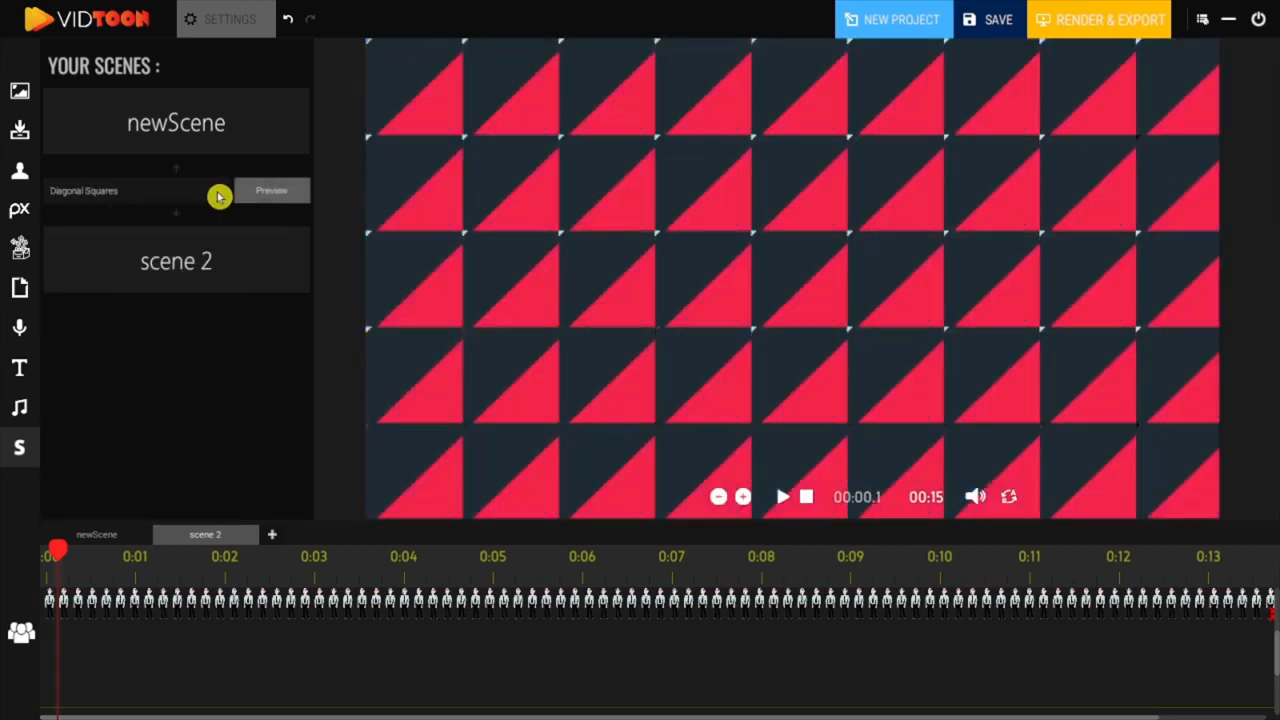
{"action": "left_click", "coordinate": [214, 192]}
{"action": "scroll", "coordinate": [138, 330], "scroll_direction": "down", "scroll_amount": 15}
{"action": "left_click", "coordinate": [129, 331]}
{"action": "left_click", "coordinate": [251, 194]}
Step: Try the Circles and Swirl transitions between newScene and scene 2, previewing each one
{"action": "left_click", "coordinate": [214, 192]}
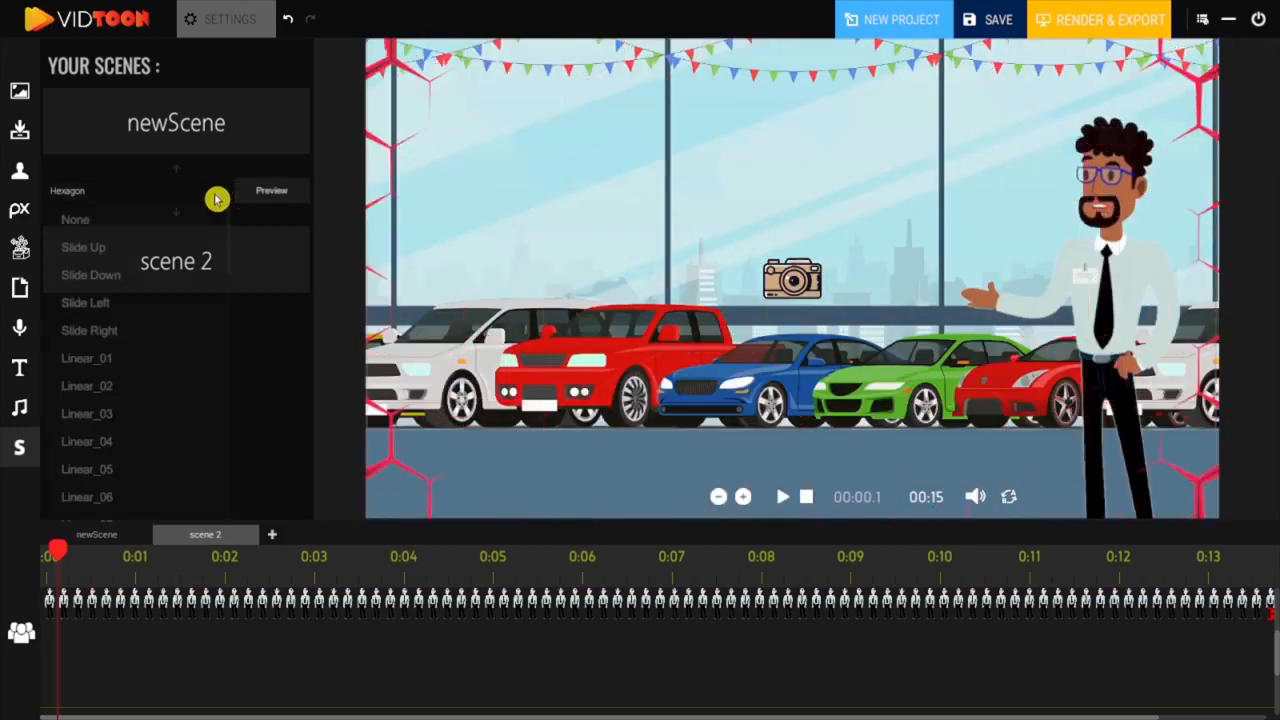
{"action": "scroll", "coordinate": [100, 280], "scroll_direction": "down", "scroll_amount": 15}
{"action": "left_click", "coordinate": [79, 270]}
{"action": "left_click", "coordinate": [245, 192]}
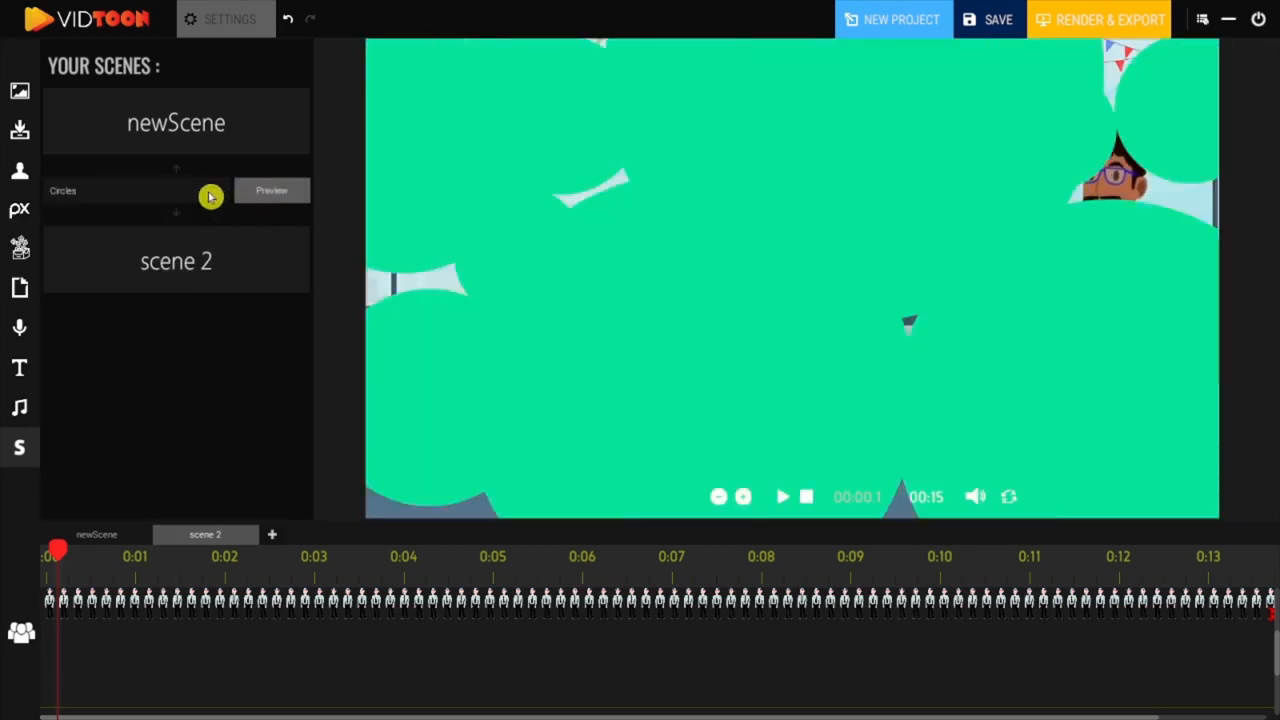
{"action": "left_click", "coordinate": [209, 194]}
{"action": "scroll", "coordinate": [207, 494], "scroll_direction": "down", "scroll_amount": 5}
{"action": "scroll", "coordinate": [207, 494], "scroll_direction": "down", "scroll_amount": 5}
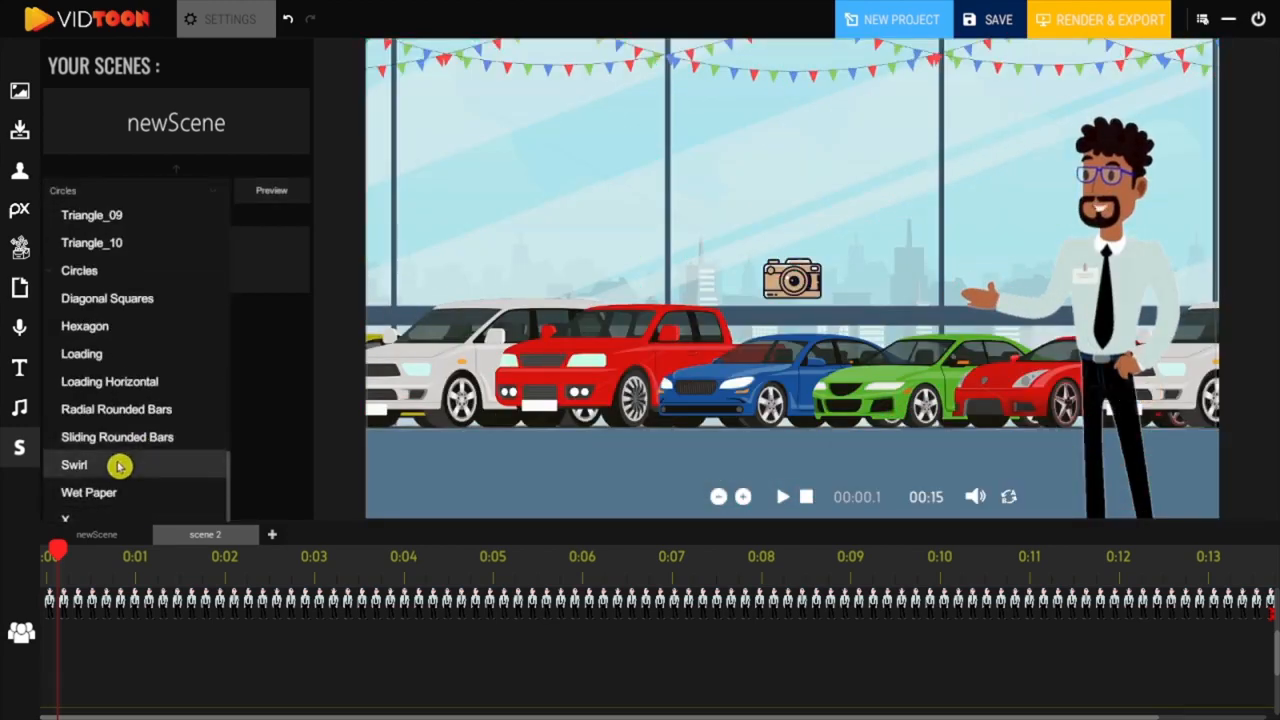
{"action": "left_click", "coordinate": [120, 460]}
{"action": "left_click", "coordinate": [270, 193]}
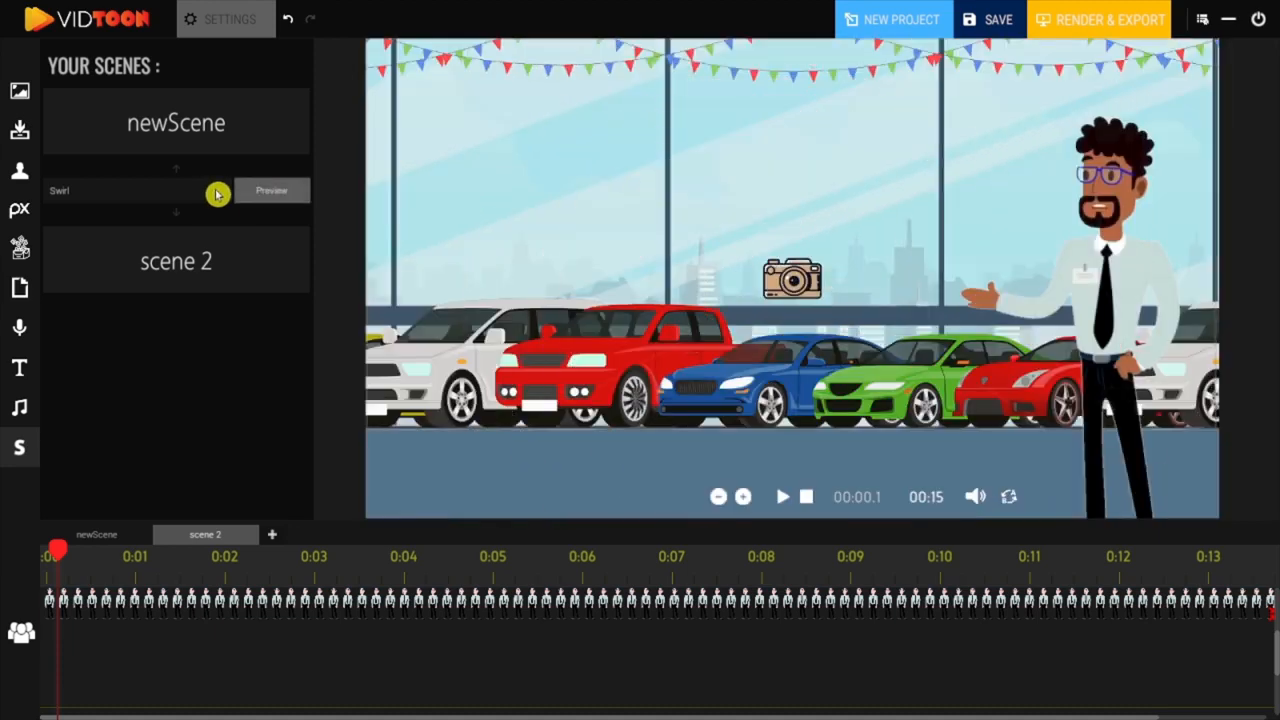
Step: Set the transition between newScene and scene 2 to Wet Paper and preview it
{"action": "left_click", "coordinate": [213, 192]}
{"action": "scroll", "coordinate": [210, 480], "scroll_direction": "down", "scroll_amount": 5}
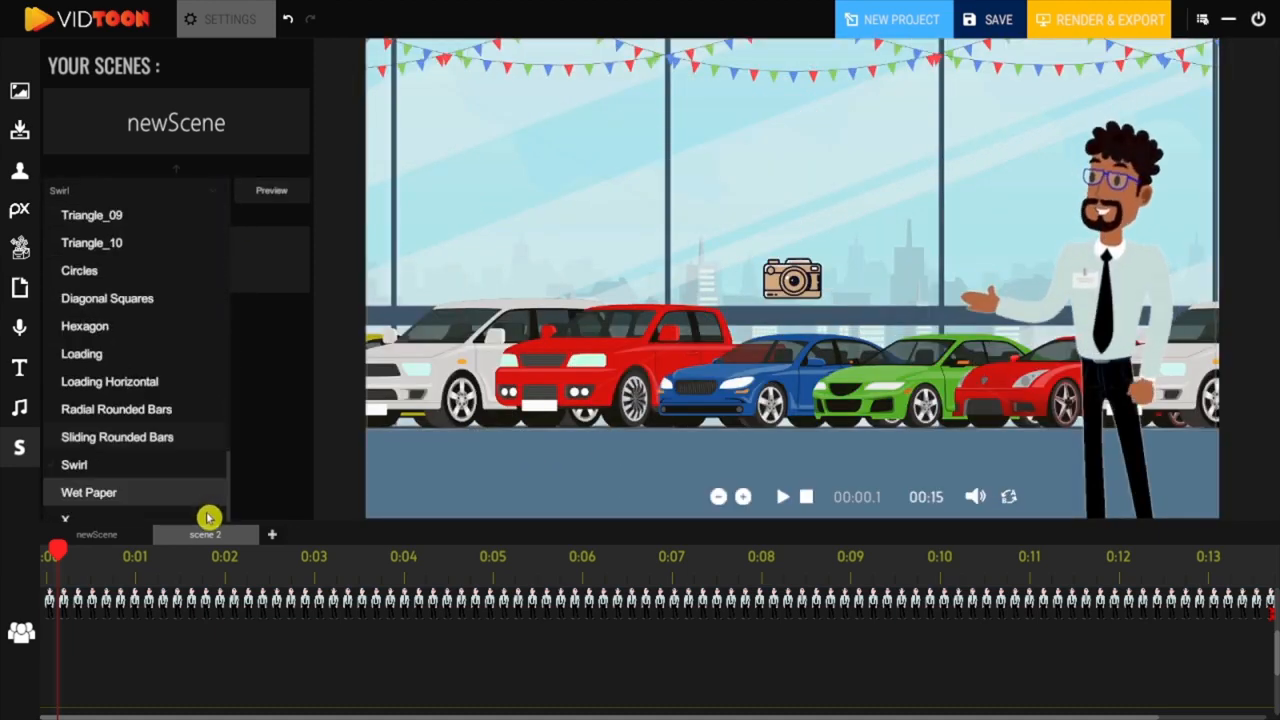
{"action": "left_click", "coordinate": [160, 491]}
{"action": "left_click", "coordinate": [240, 196]}
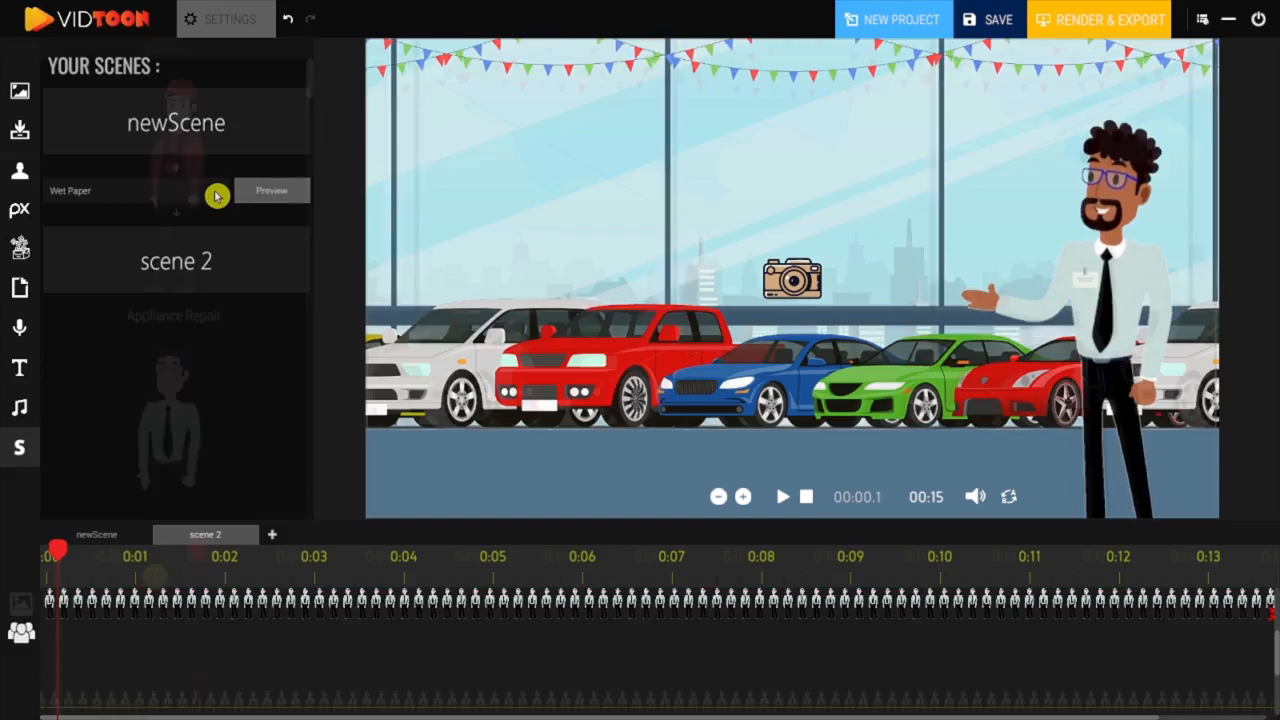
Step: Save the project, and render and export the video to the Desktop as Output
{"action": "left_click", "coordinate": [1000, 22]}
{"action": "triple_click", "coordinate": [507, 516]}
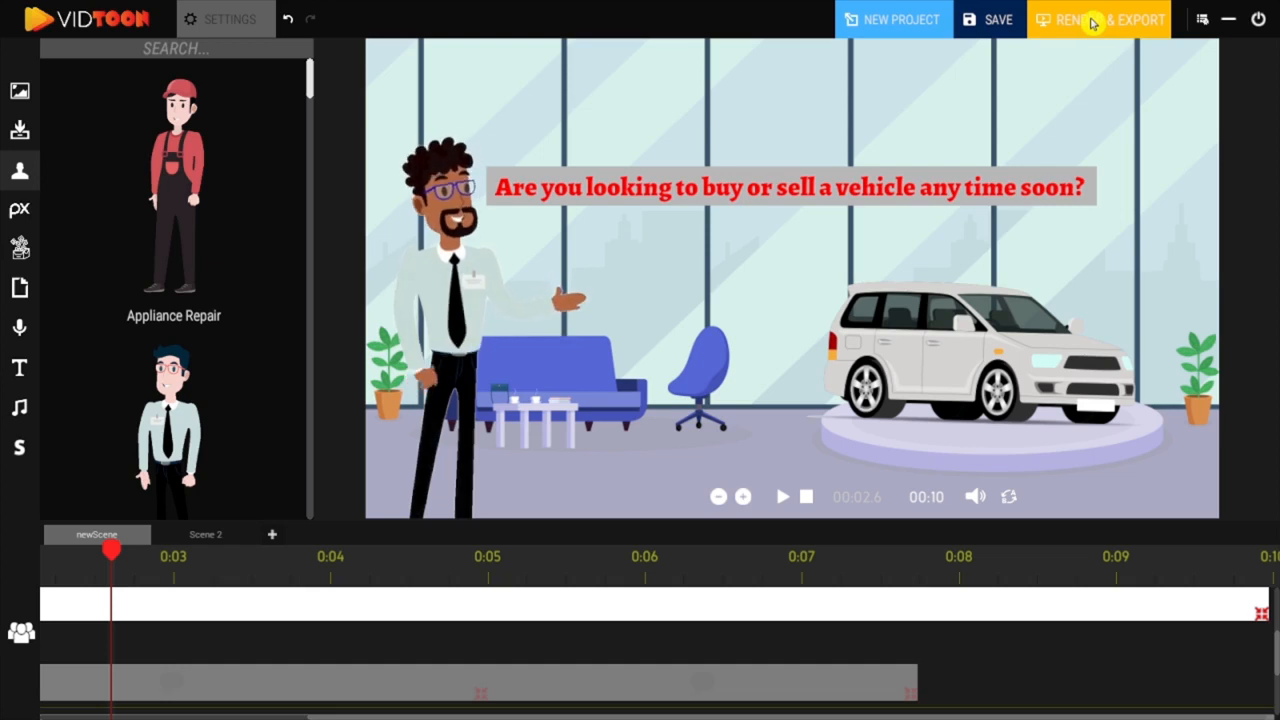
{"action": "left_click", "coordinate": [1093, 22]}
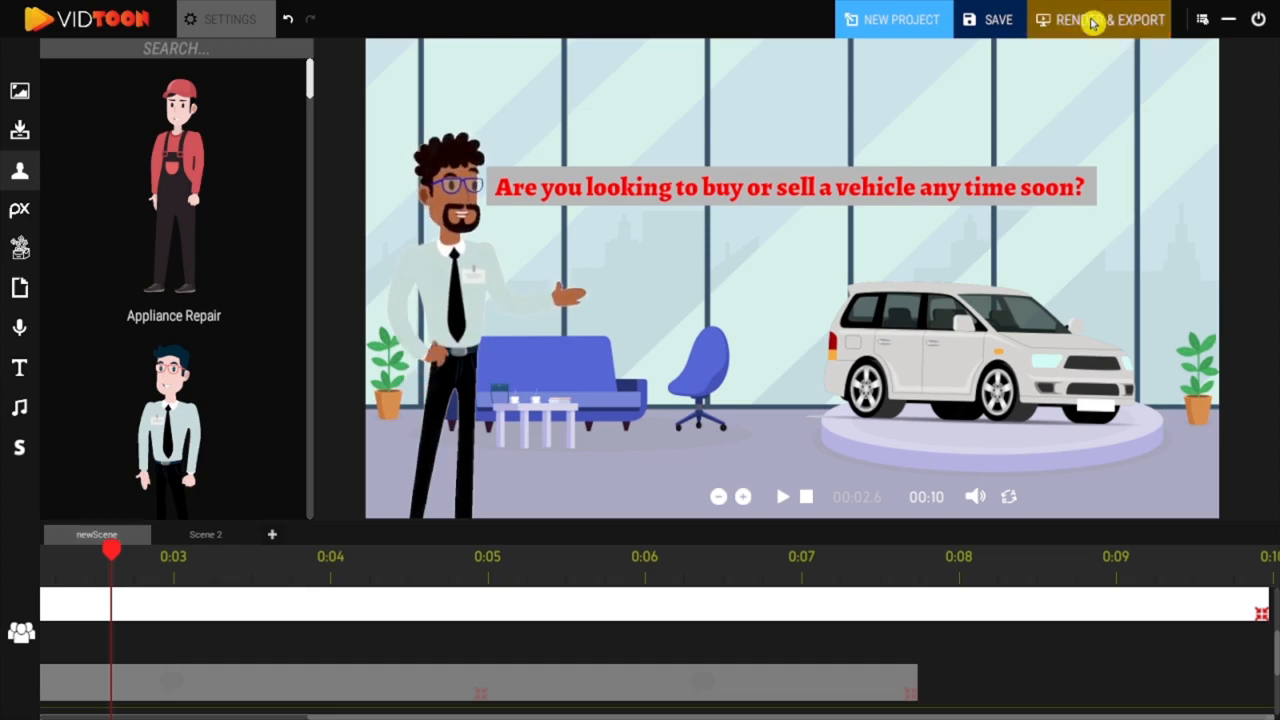
{"action": "left_click", "coordinate": [806, 497]}
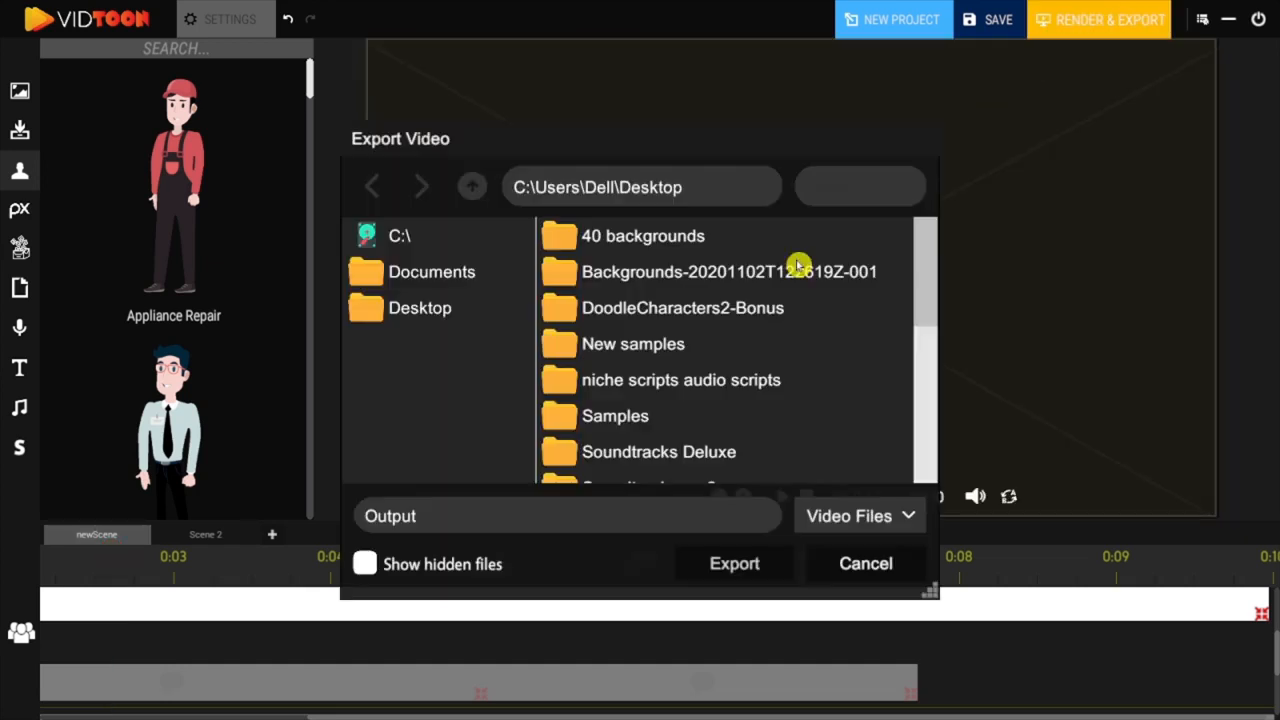
{"action": "left_click", "coordinate": [727, 561]}
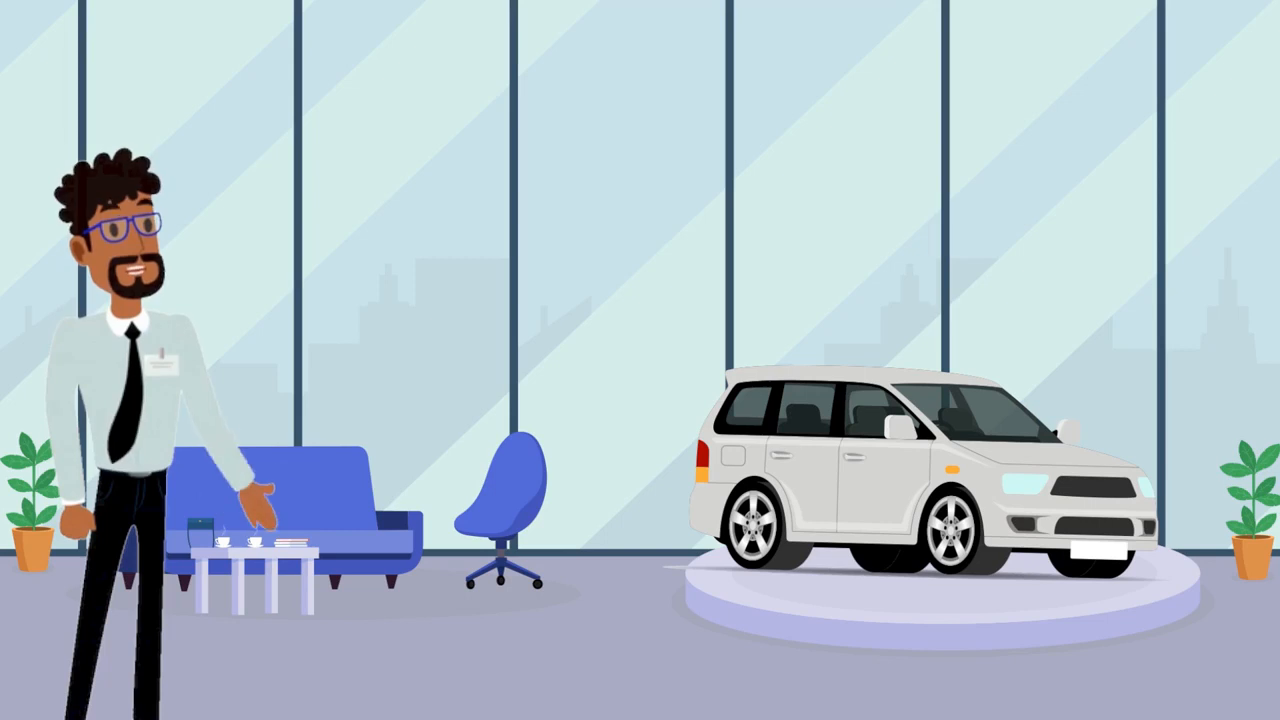